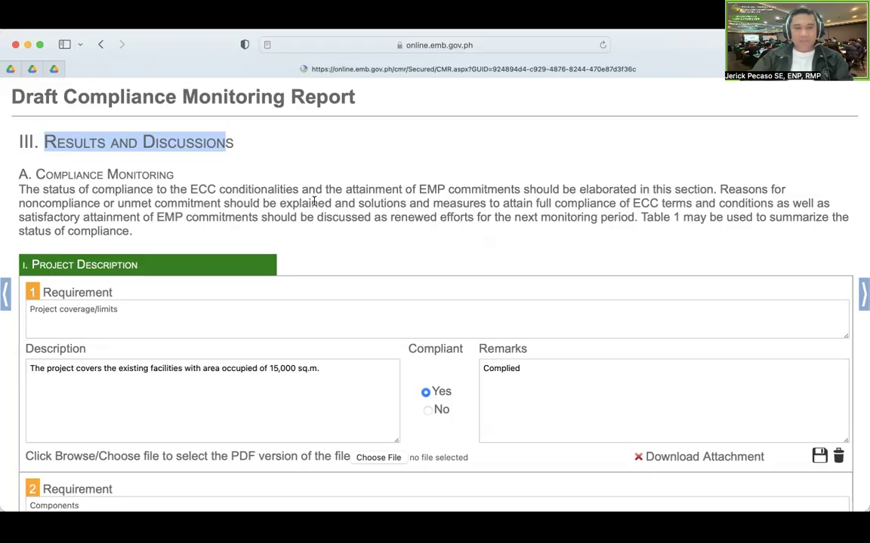
Step: Review the Compliance Monitoring introduction and the requirement entries under Project Description
click(438, 190)
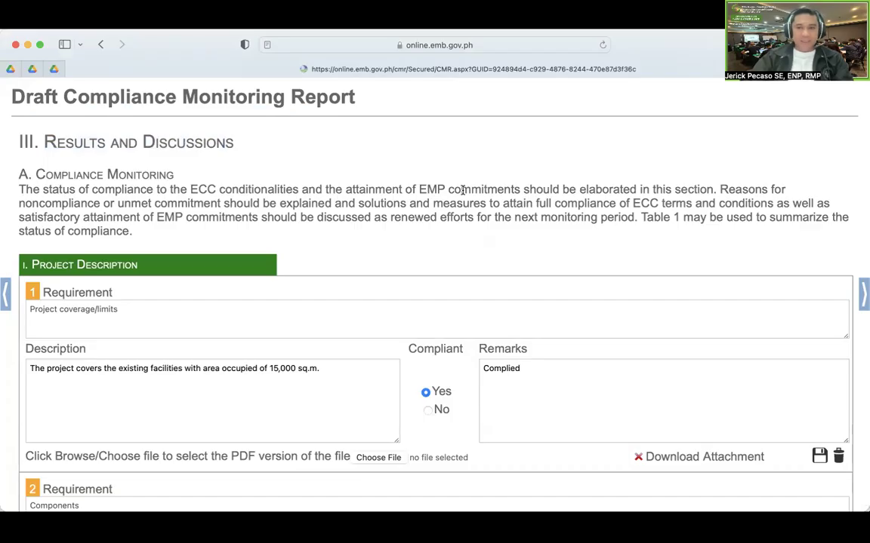
scroll(224, 200, up, 1)
scroll(223, 201, down, 3)
scroll(223, 200, down, 1)
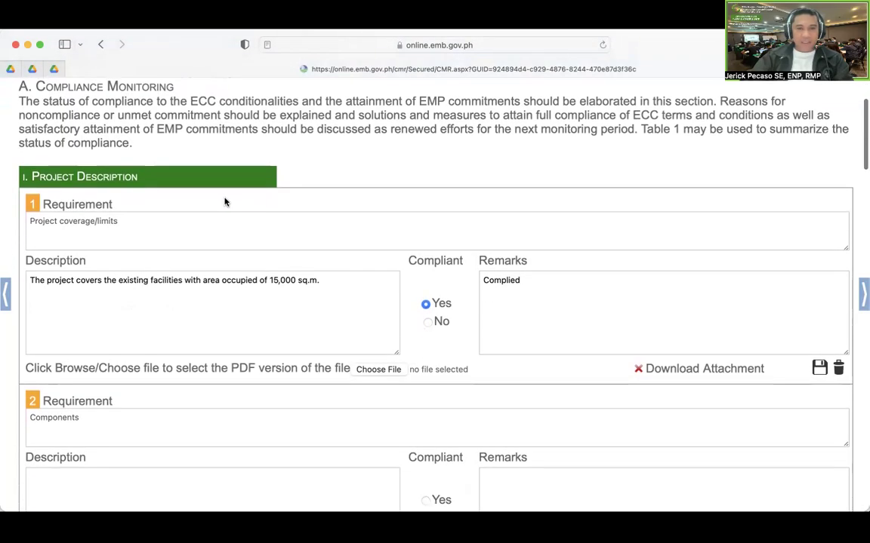
scroll(224, 202, up, 1)
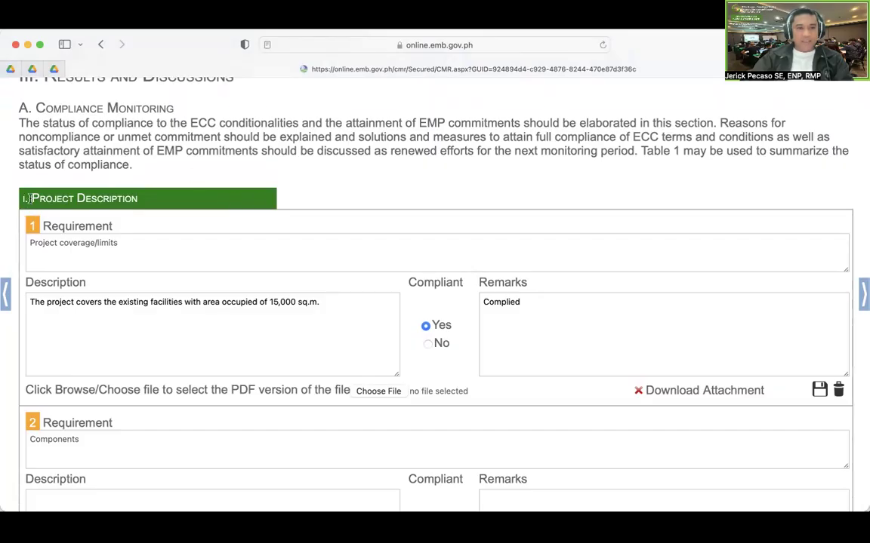
drag(26, 199, 163, 199)
scroll(171, 226, down, 10)
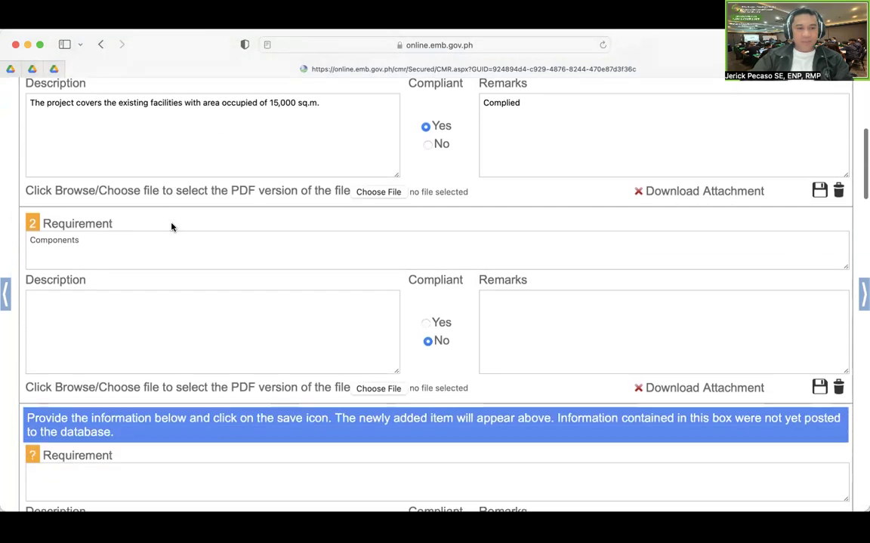
scroll(171, 222, down, 2)
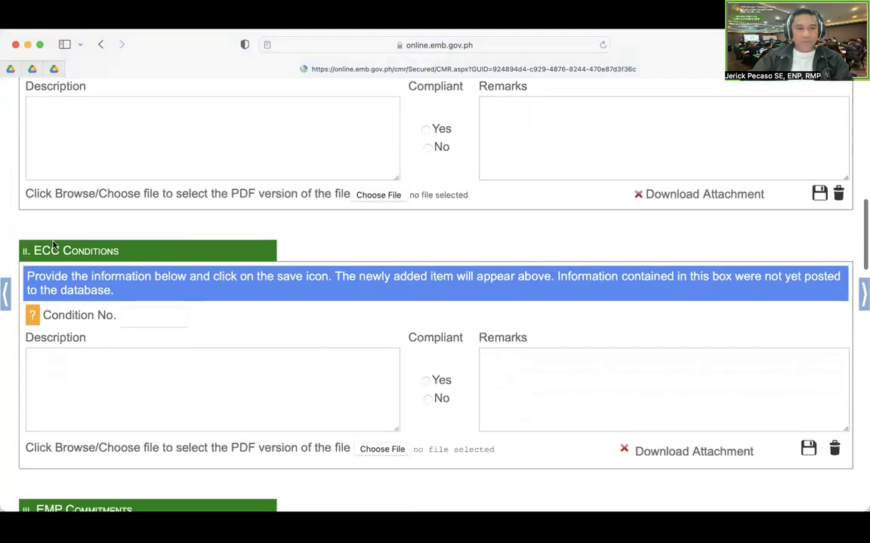
Step: Look through the remaining compliance sections, from ECC Conditions and EMP Commitments to the Contingency/Emergency Response Plan
drag(30, 251, 124, 253)
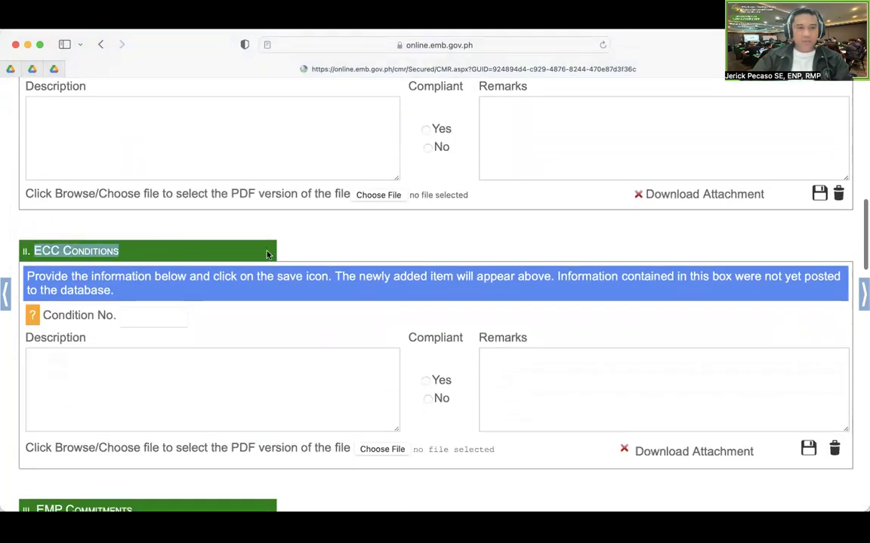
scroll(279, 253, down, 5)
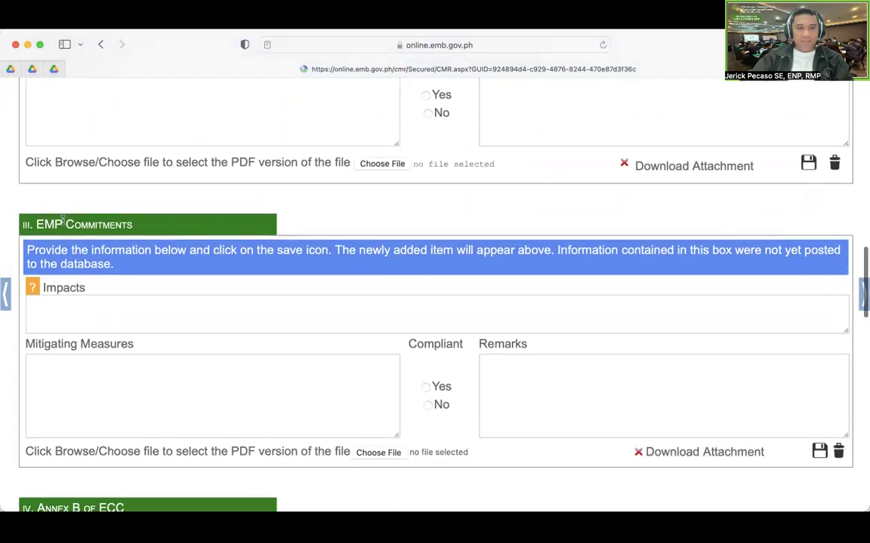
drag(35, 225, 133, 225)
scroll(156, 250, down, 4)
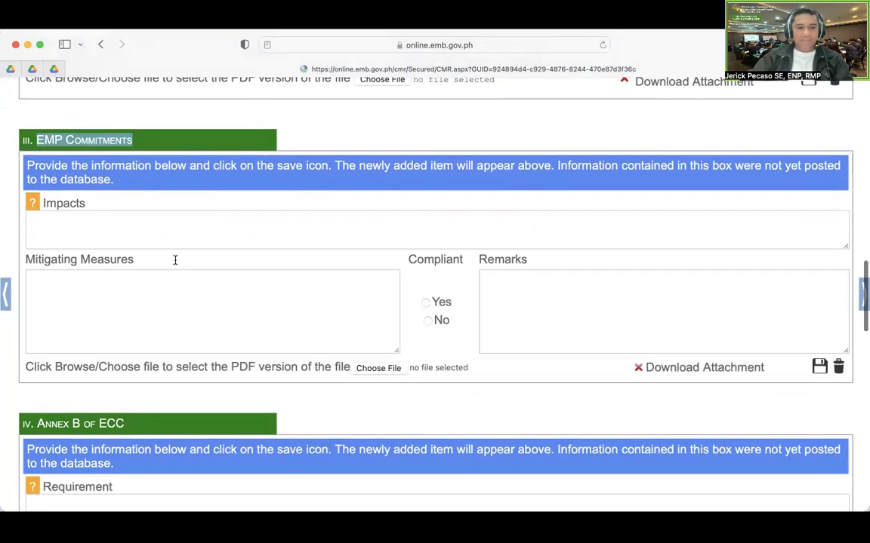
drag(41, 307, 174, 308)
scroll(174, 308, down, 5)
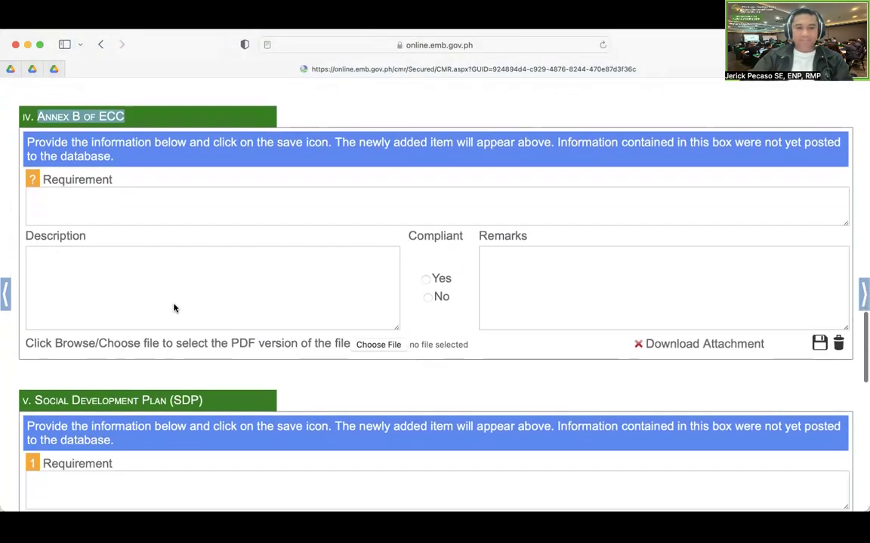
drag(33, 280, 200, 282)
scroll(204, 298, down, 5)
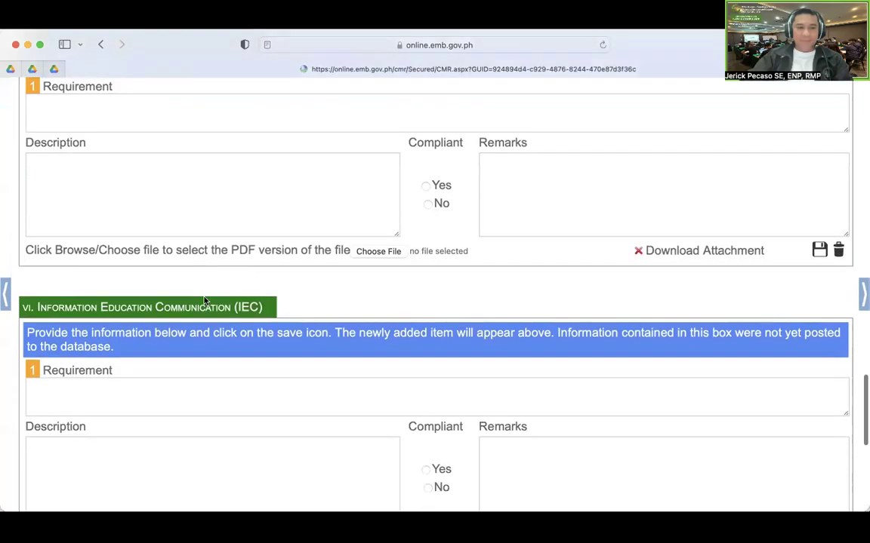
drag(38, 255, 231, 253)
scroll(174, 297, down, 5)
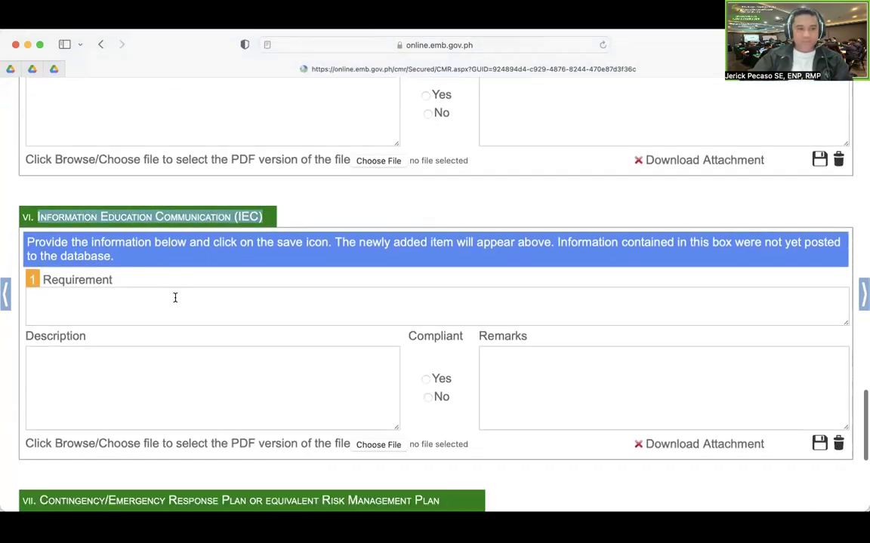
scroll(175, 300, down, 2)
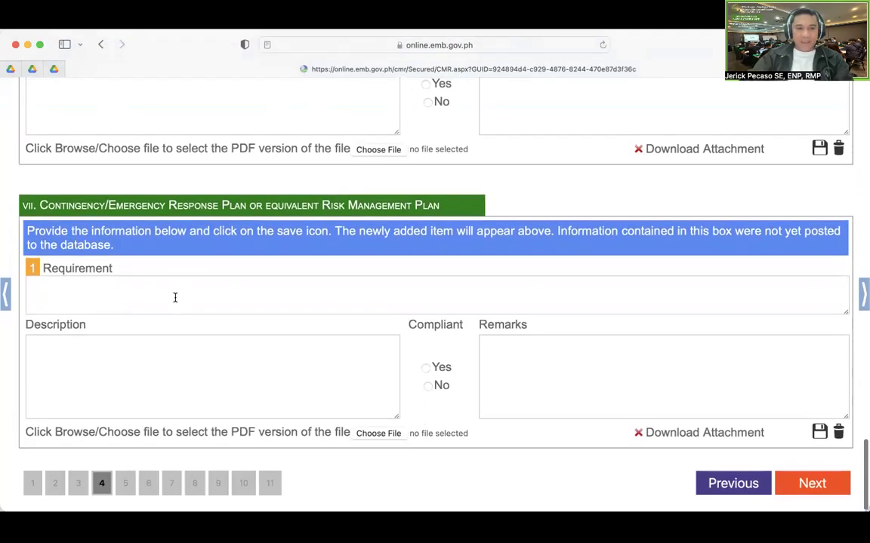
drag(39, 205, 227, 218)
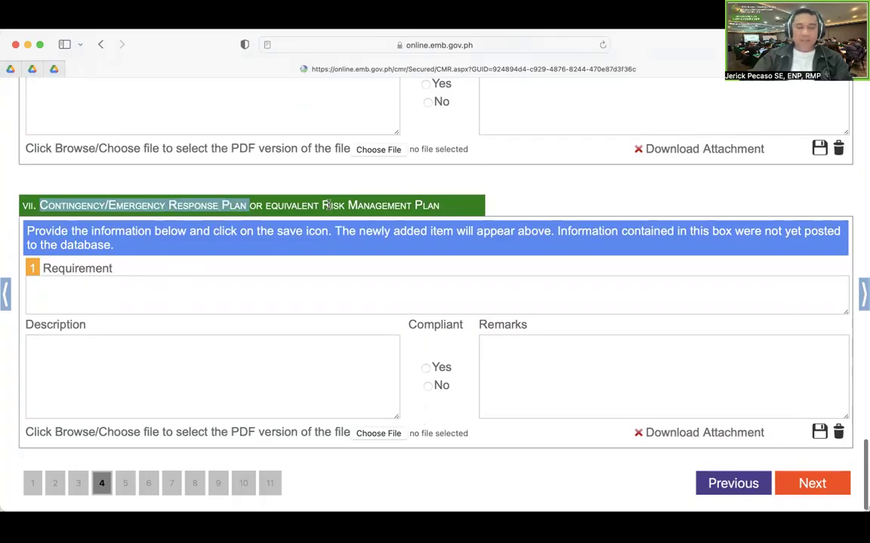
Step: Return to Project Description and examine the Project coverage/limits requirement and its description up close
scroll(326, 206, up, 15)
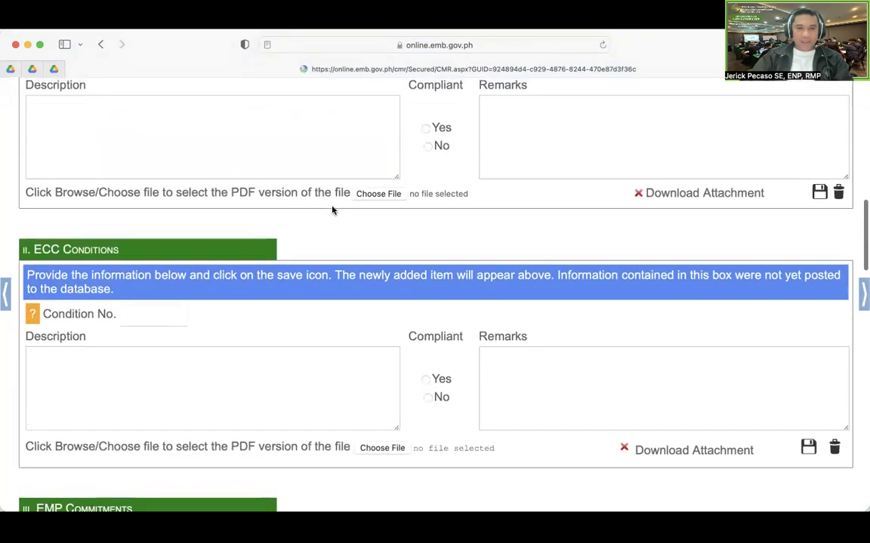
scroll(332, 210, up, 8)
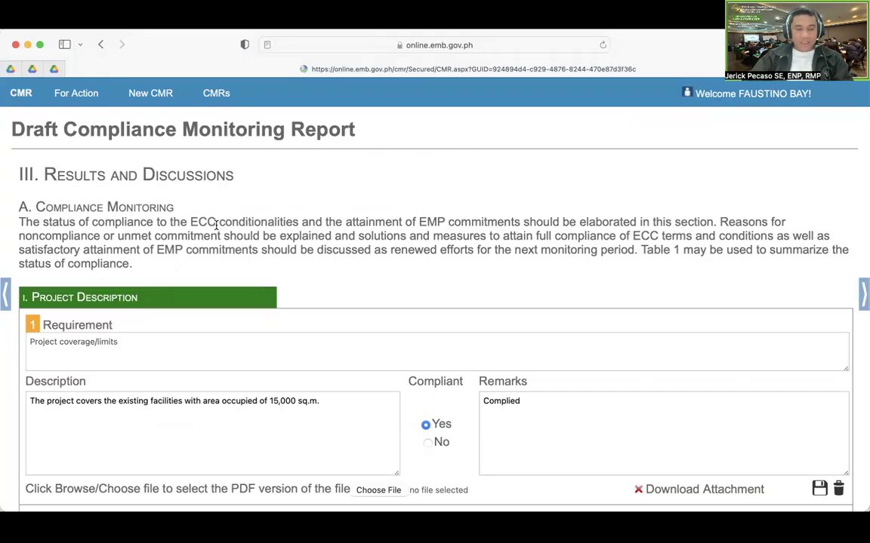
scroll(211, 325, down, 2)
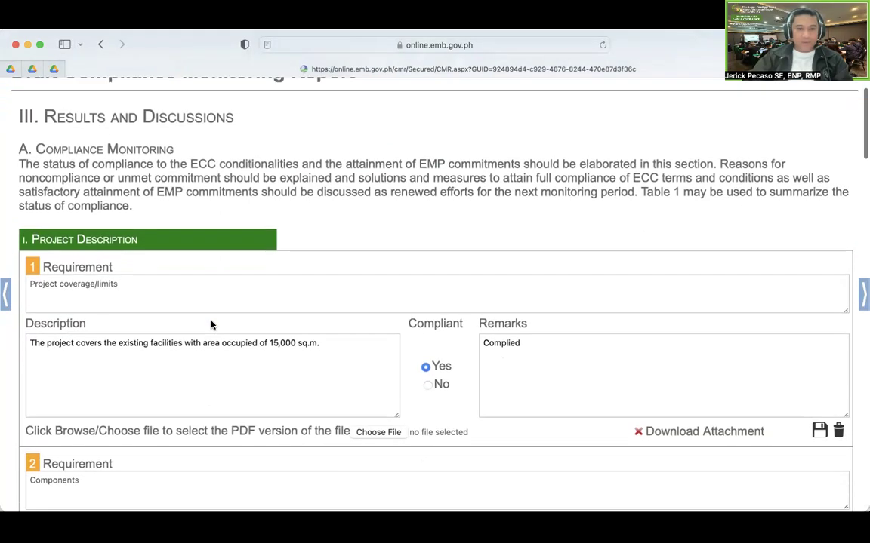
scroll(211, 324, right, 1)
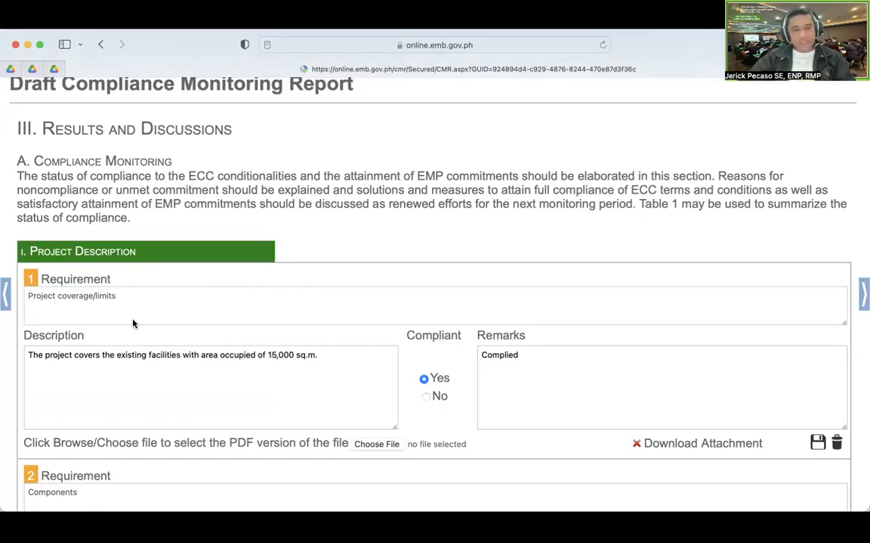
scroll(133, 324, down, 3)
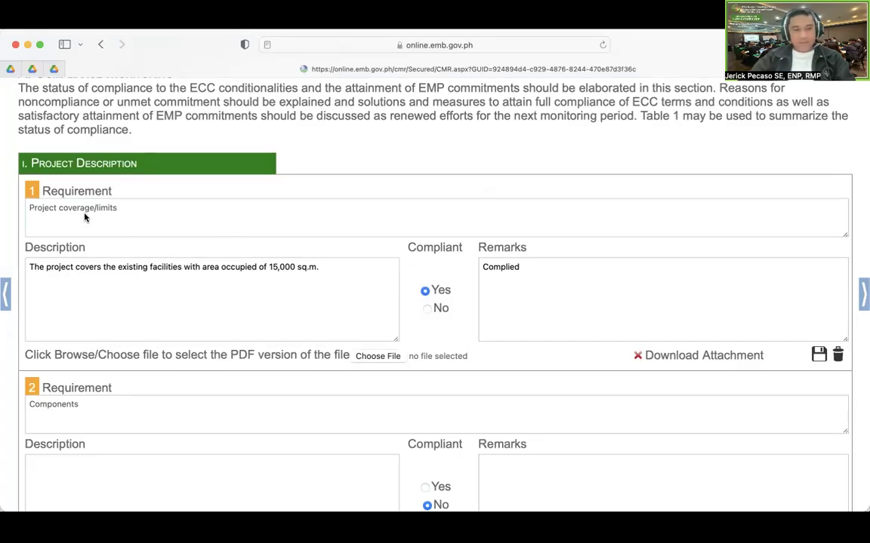
scroll(84, 217, up, 3)
scroll(94, 227, left, 2)
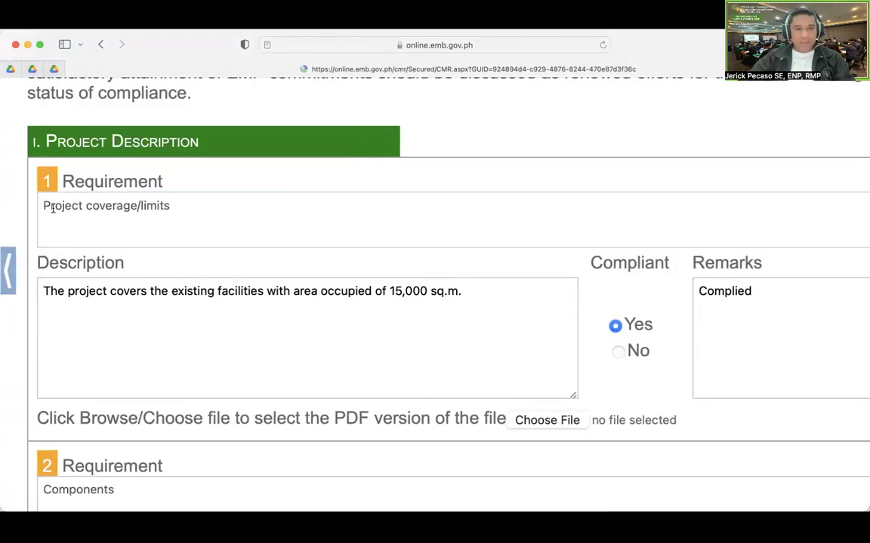
drag(45, 205, 180, 205)
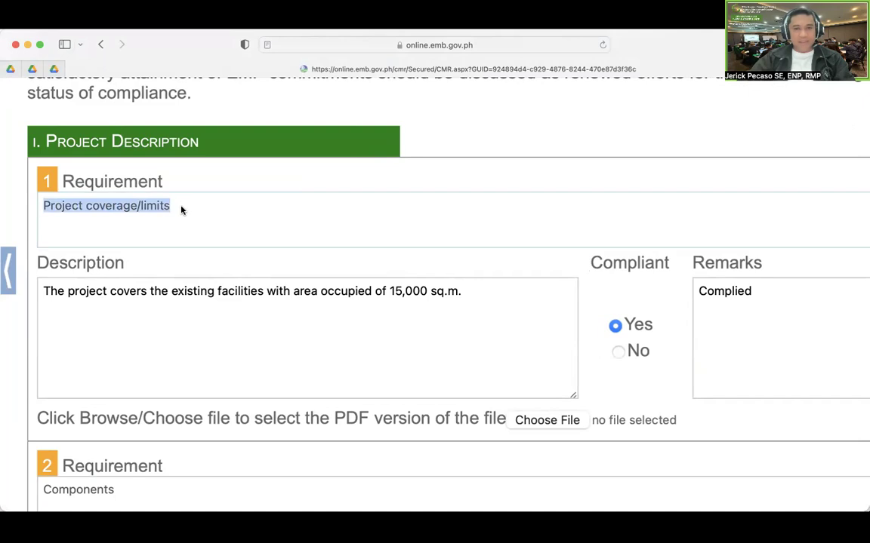
click(366, 309)
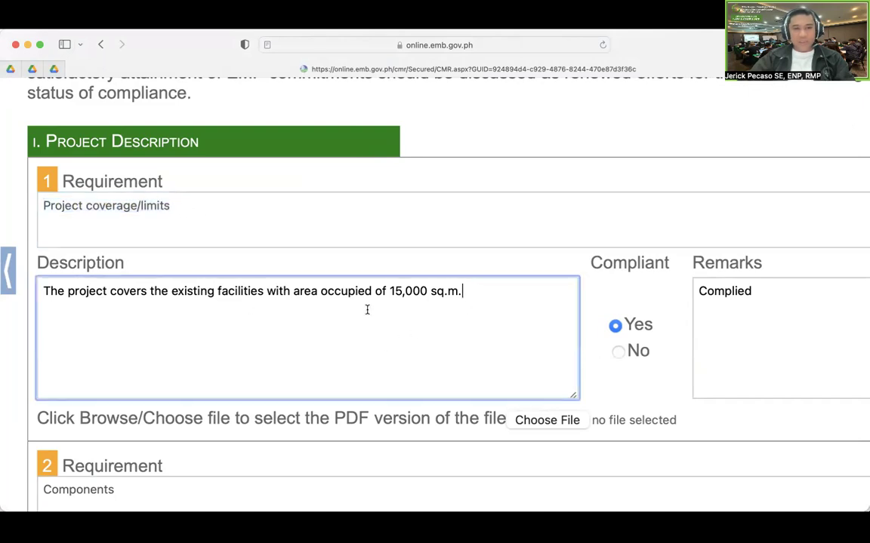
drag(47, 293, 476, 290)
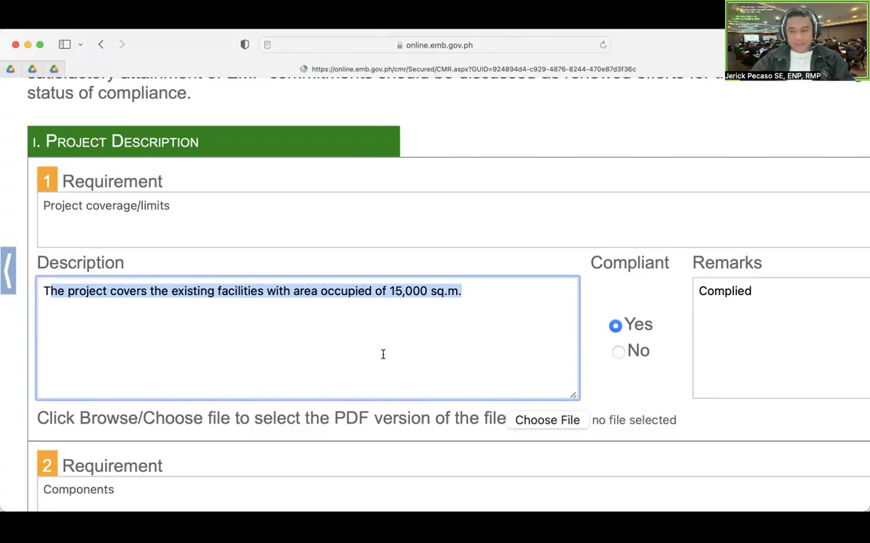
Step: Extend the Project coverage/limits description after "15,000 sq.m" with "located at" and the project's barangay, city and province, ending with a period
click(202, 336)
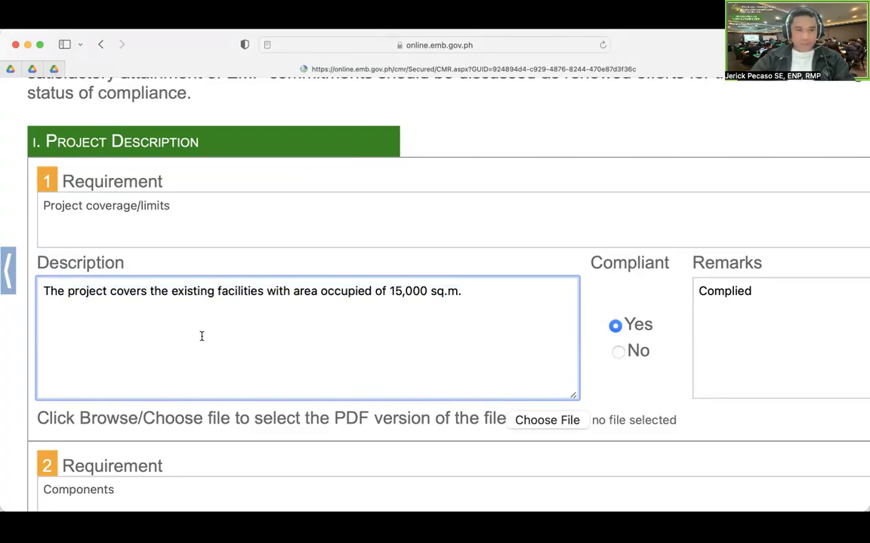
scroll(202, 336, down, 2)
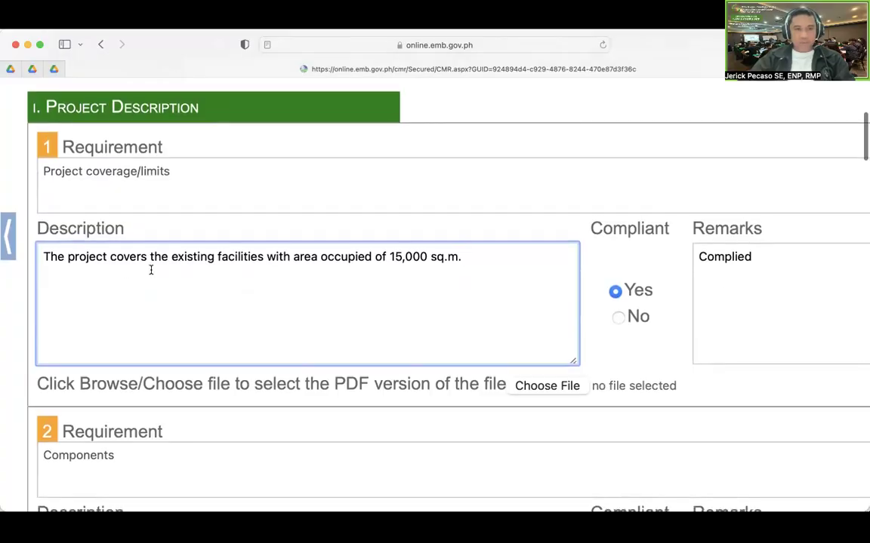
scroll(228, 275, down, 1)
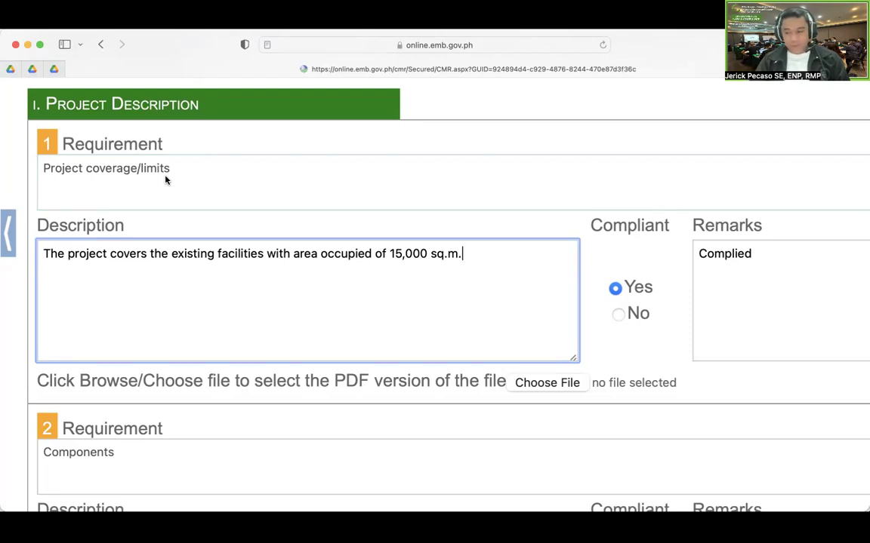
key(BackSpace)
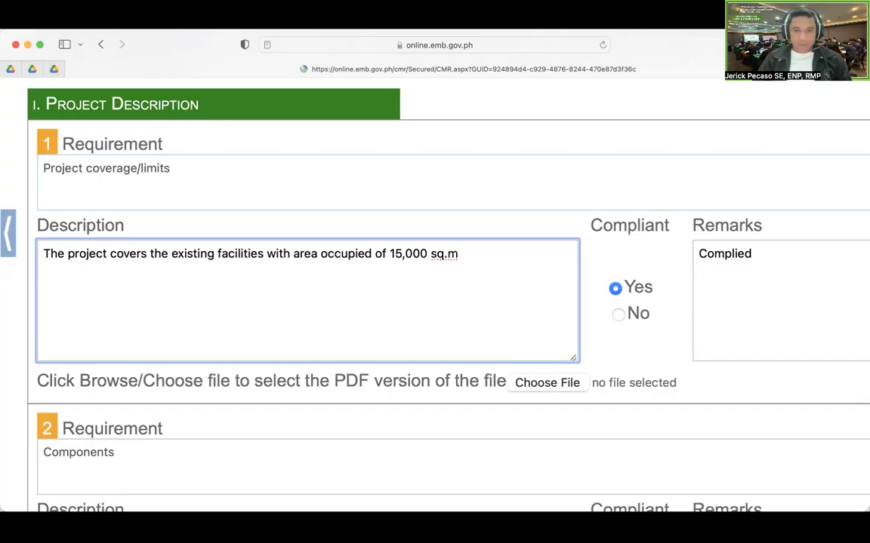
text(locate)
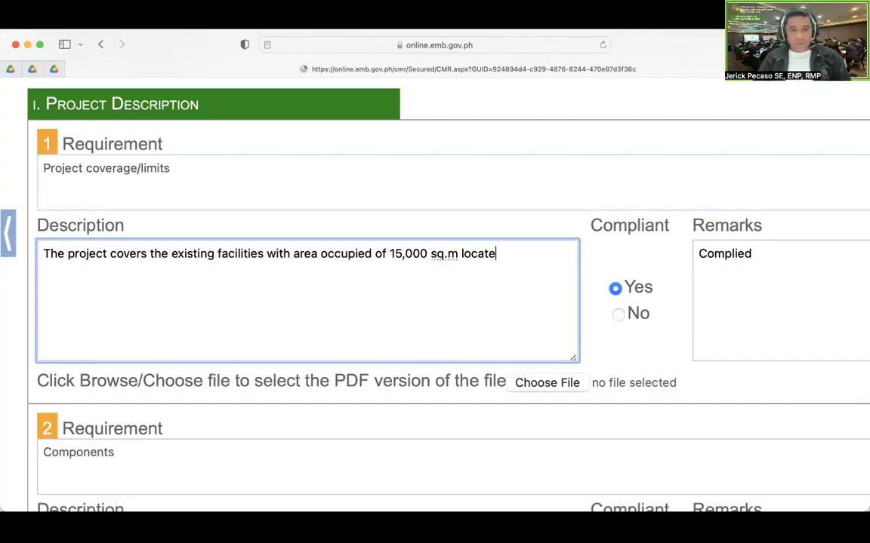
text(d at B)
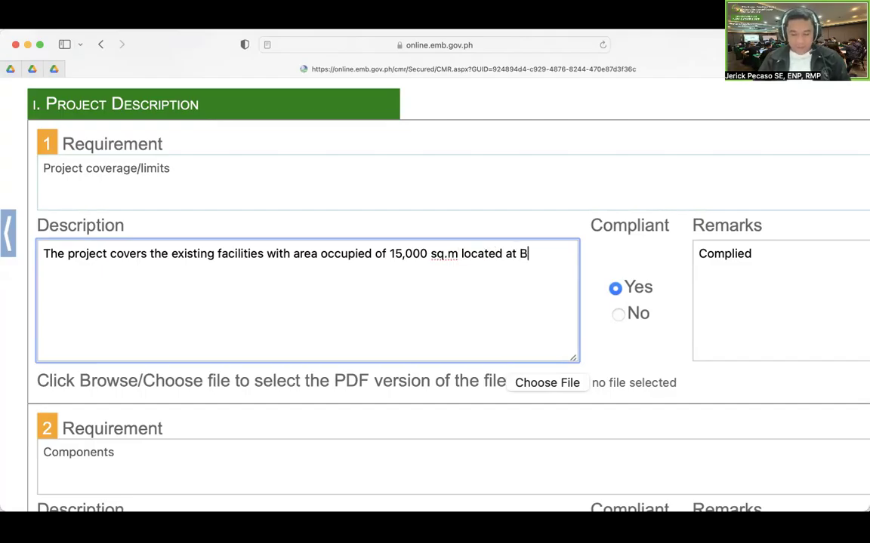
text(rgy. Alangilan)
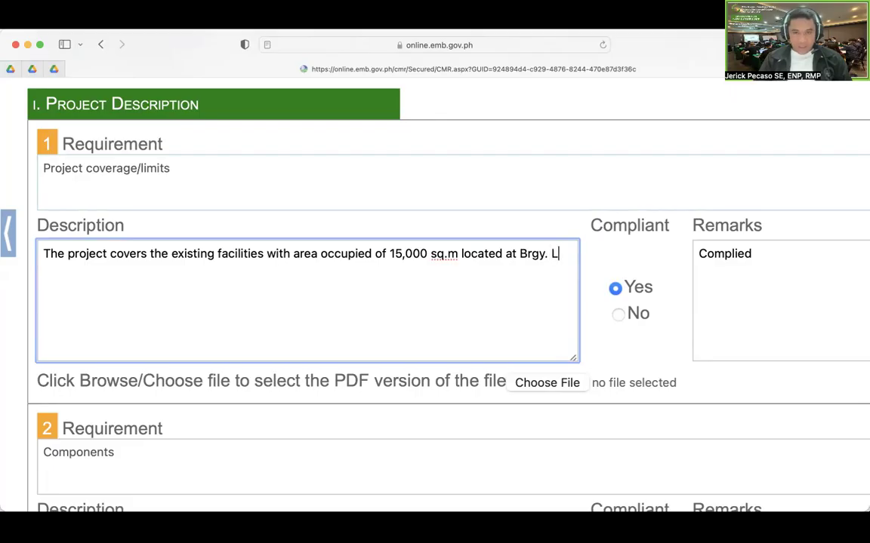
text(,)
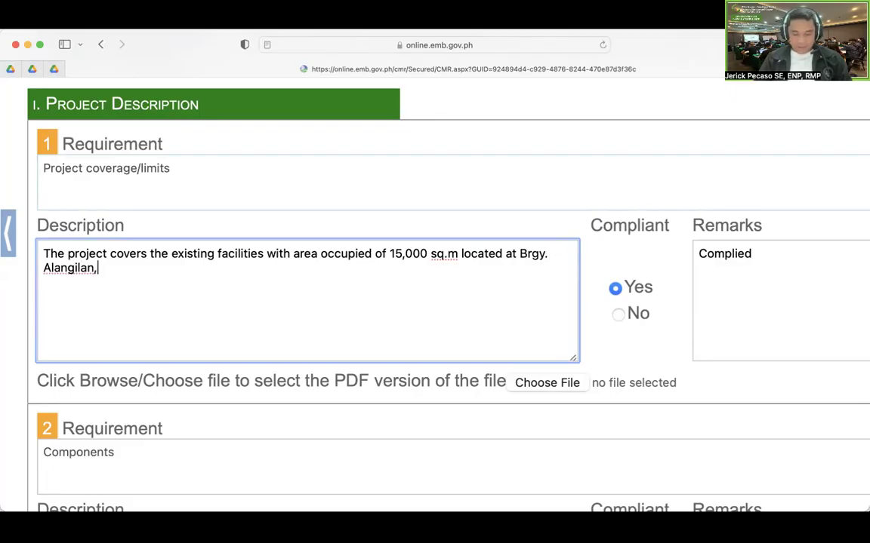
text( Batangas City, Batangas.)
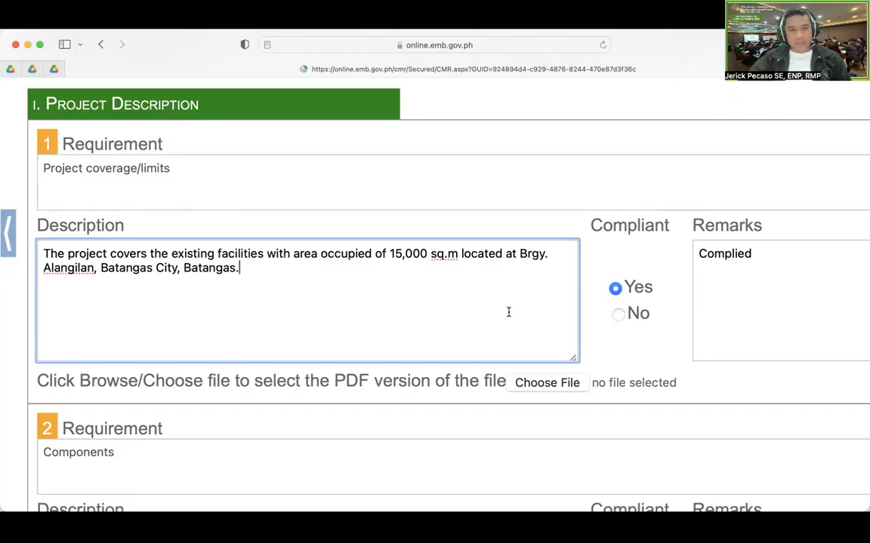
Step: Examine the Compliant choice and the Remarks for the Project coverage/limits requirement up close
scroll(502, 311, right, 2)
scroll(500, 311, down, 1)
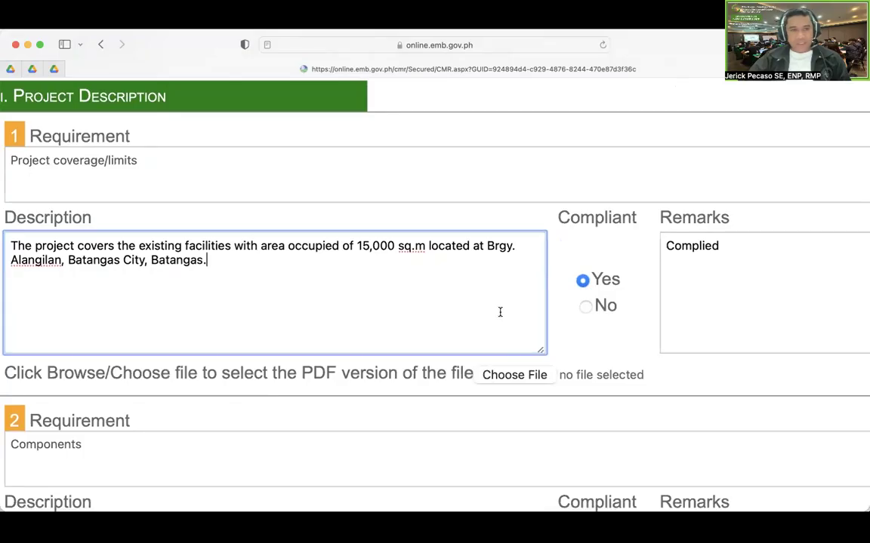
scroll(601, 287, right, 4)
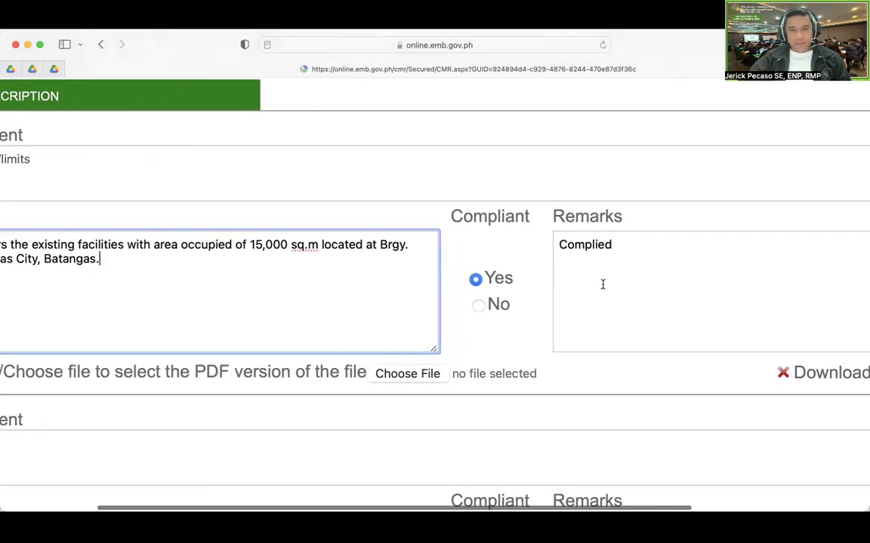
scroll(509, 278, up, 5)
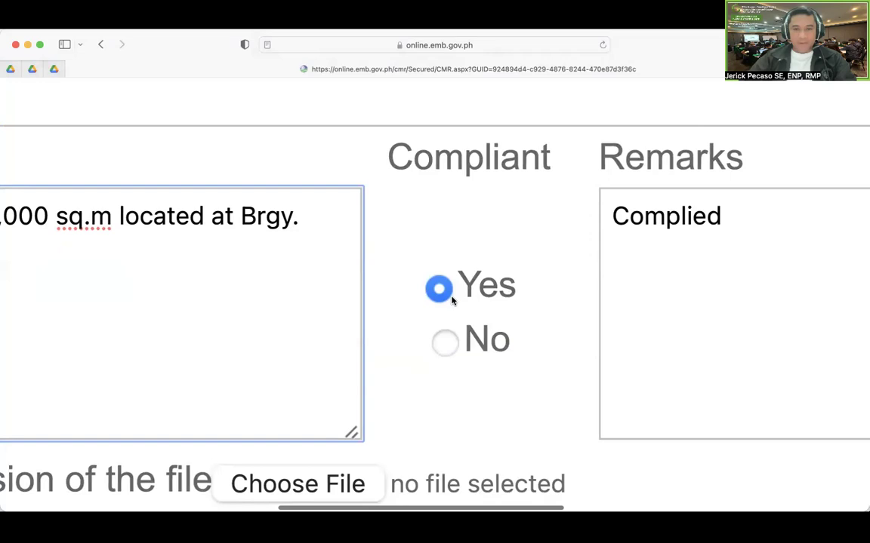
scroll(546, 289, right, 1)
scroll(545, 289, right, 3)
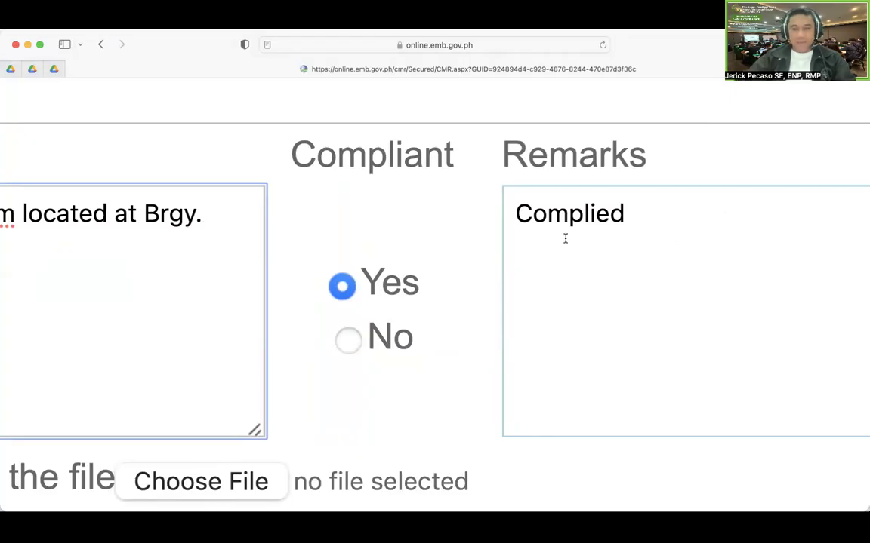
Step: Complete the Project coverage/limits remarks as "Complied." followed on a new line by "The project still within the boundaries declared during ECC application."
scroll(596, 248, right, 3)
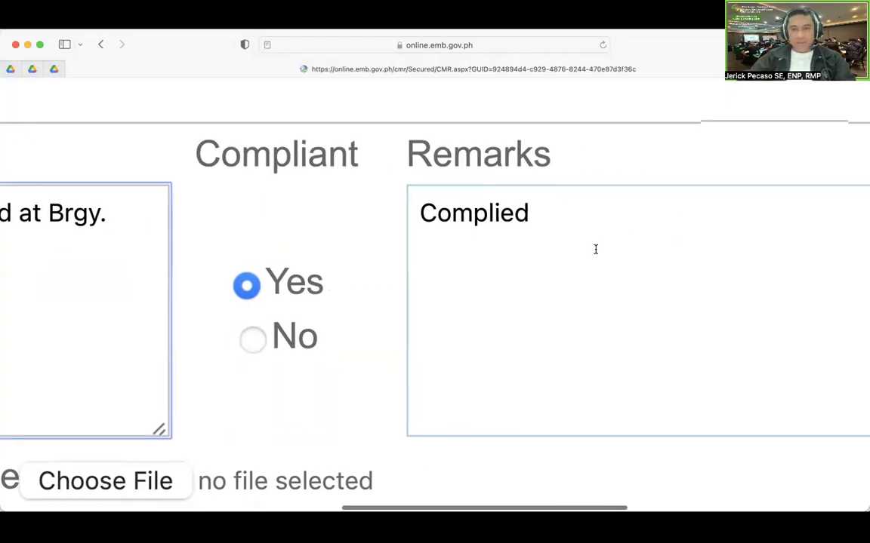
click(564, 221)
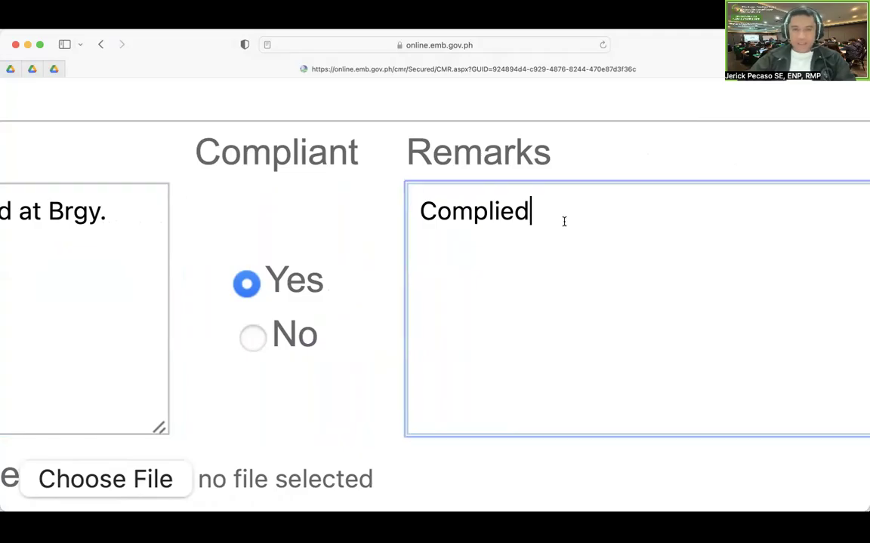
scroll(564, 222, left, 3)
text(.)
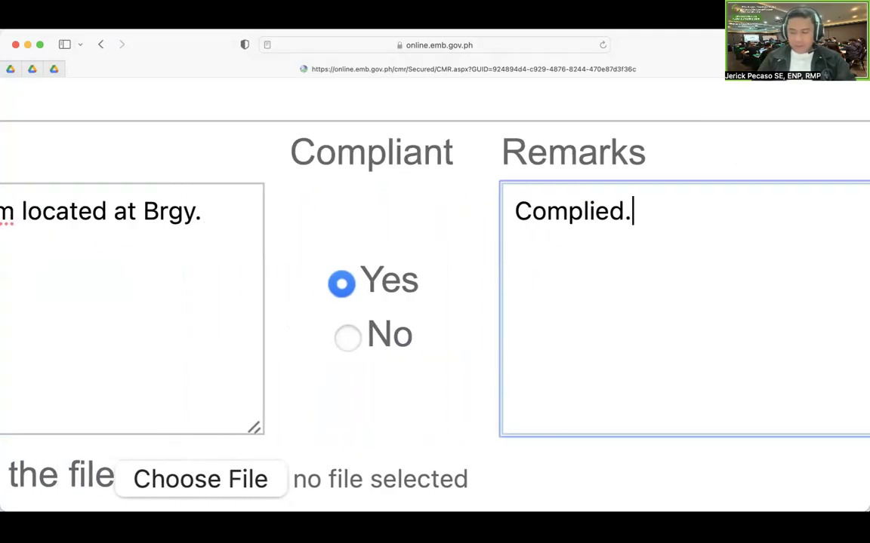
key(Return)
text(T)
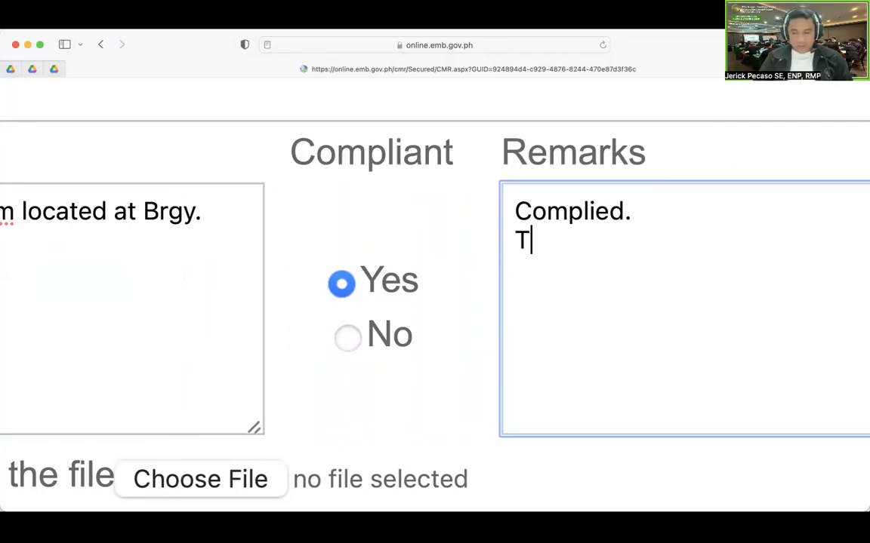
text(he project i)
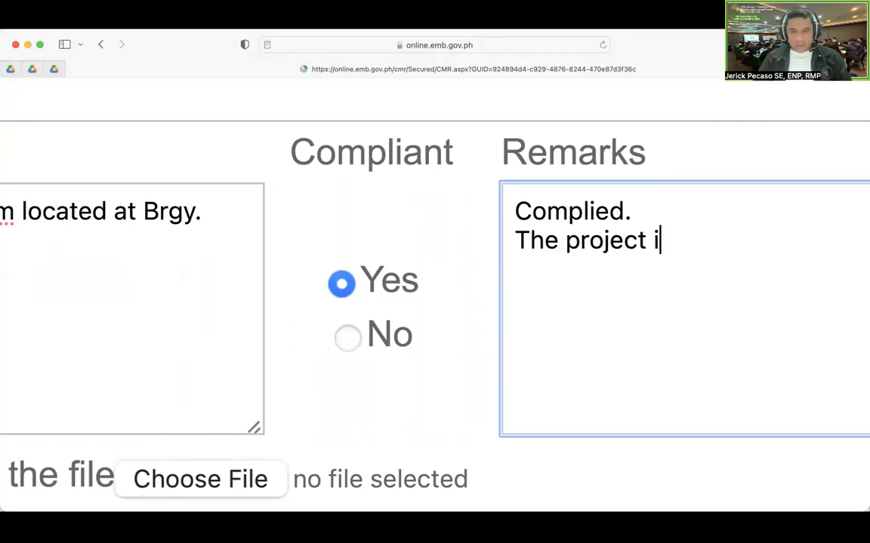
key(BackSpace)
text(still i)
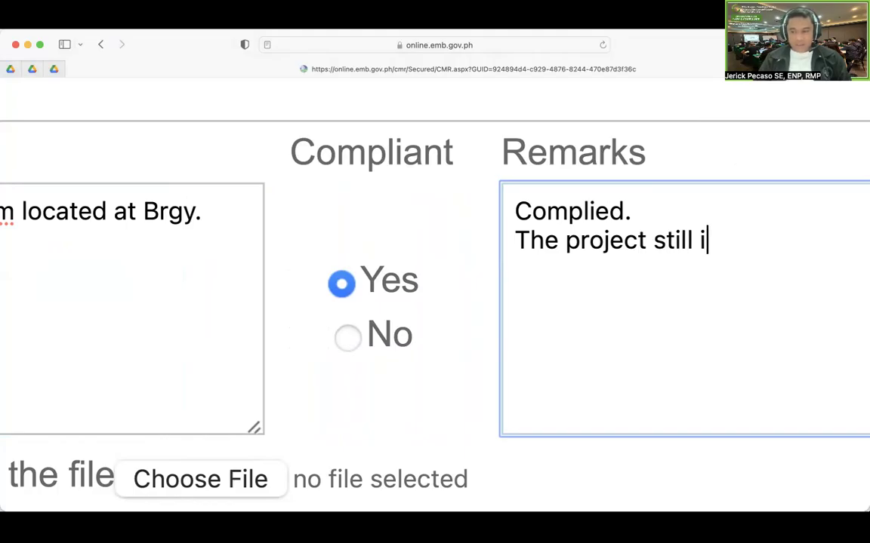
key(BackSpace)
text(within the)
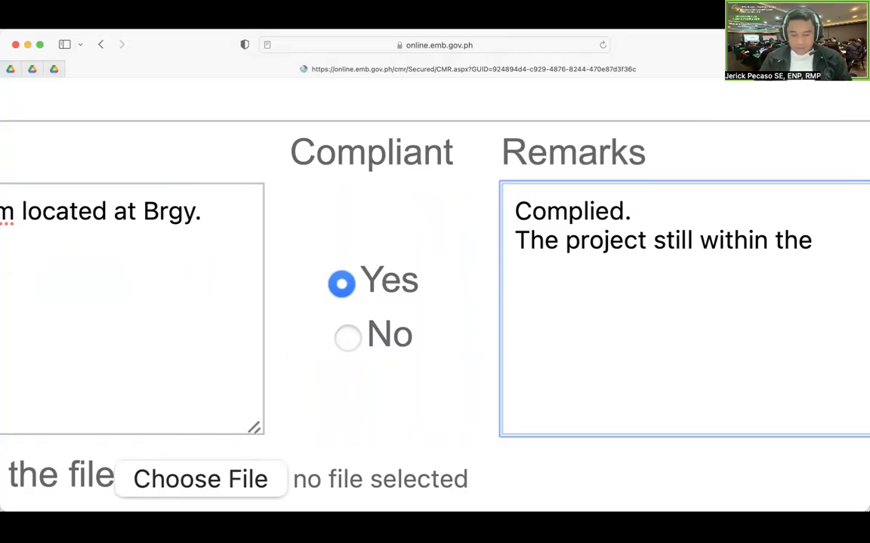
text(boun)
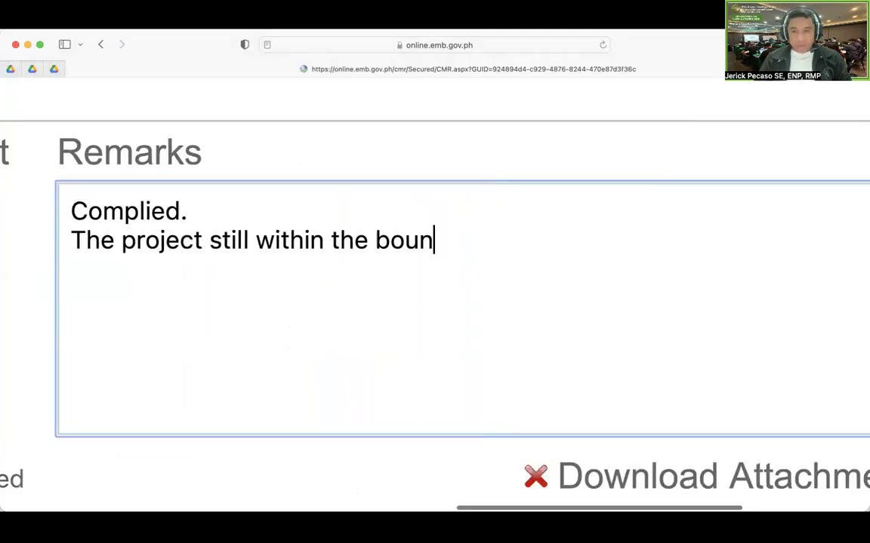
text(daries )
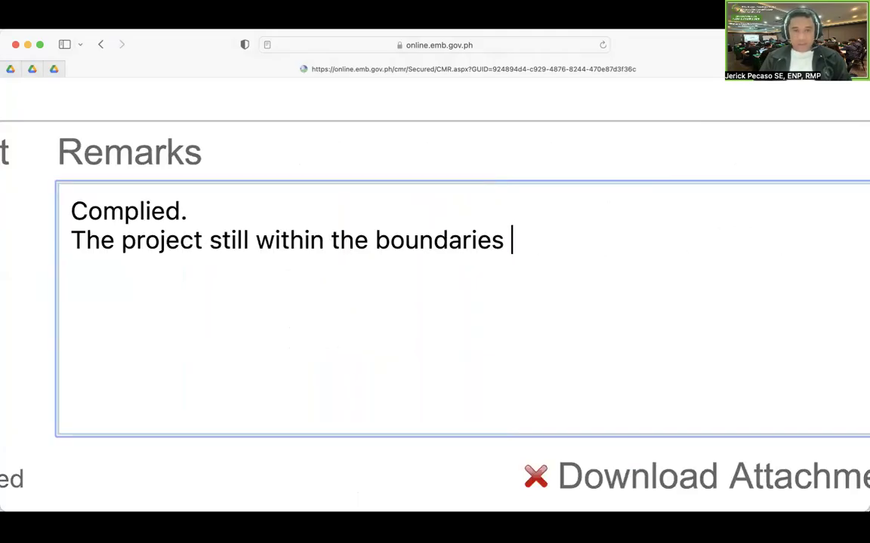
text(declared during ECC)
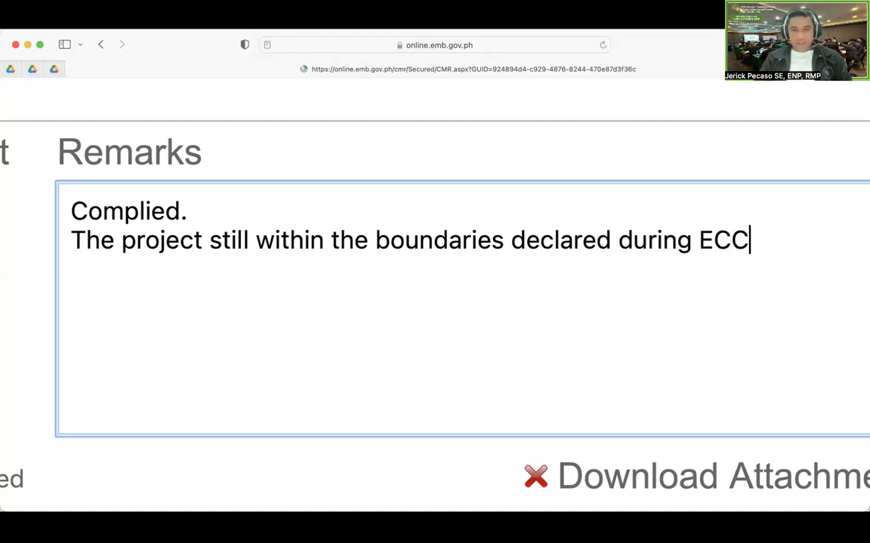
text( applicaitn)
key(BackSpace)
key(BackSpace)
key(BackSpace)
text(tion.)
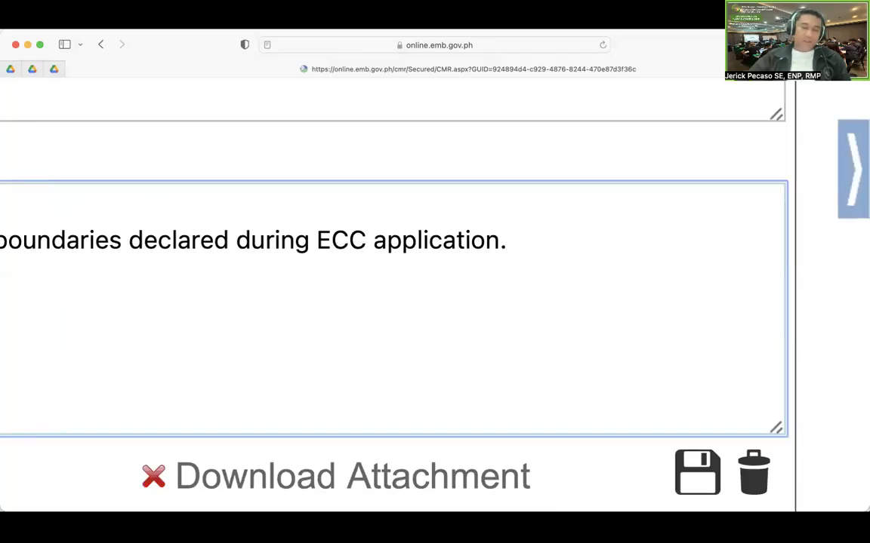
Step: Review the Project coverage/limits remarks and description, along with the option to attach a PDF file
scroll(355, 215, left, 10)
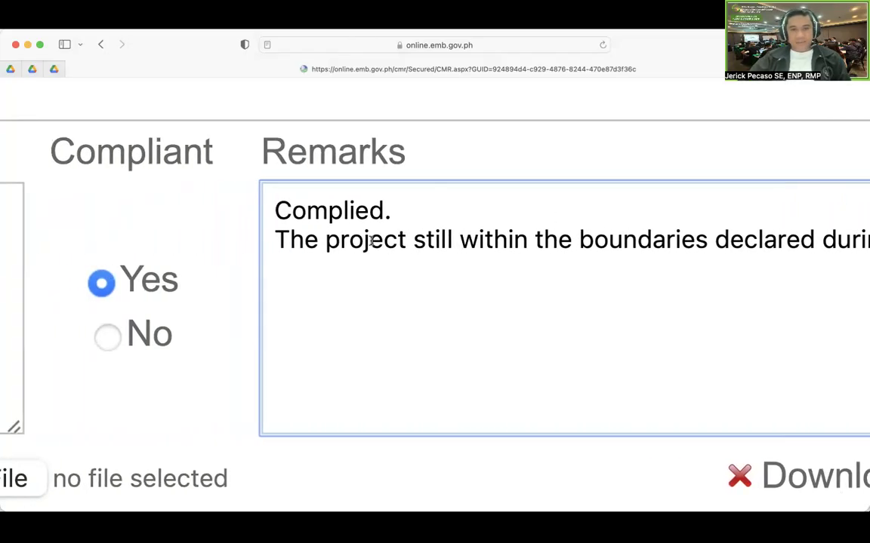
scroll(371, 240, right, 3)
scroll(371, 241, down, 4)
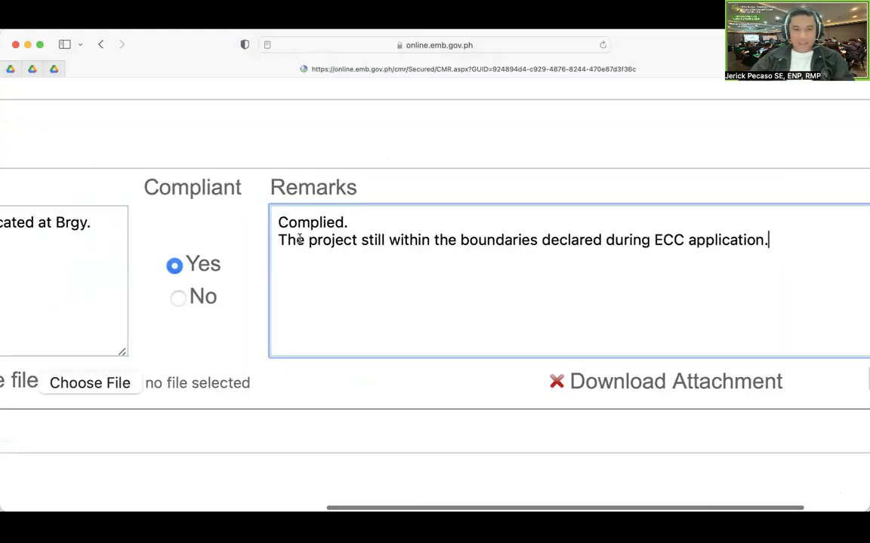
scroll(301, 241, left, 5)
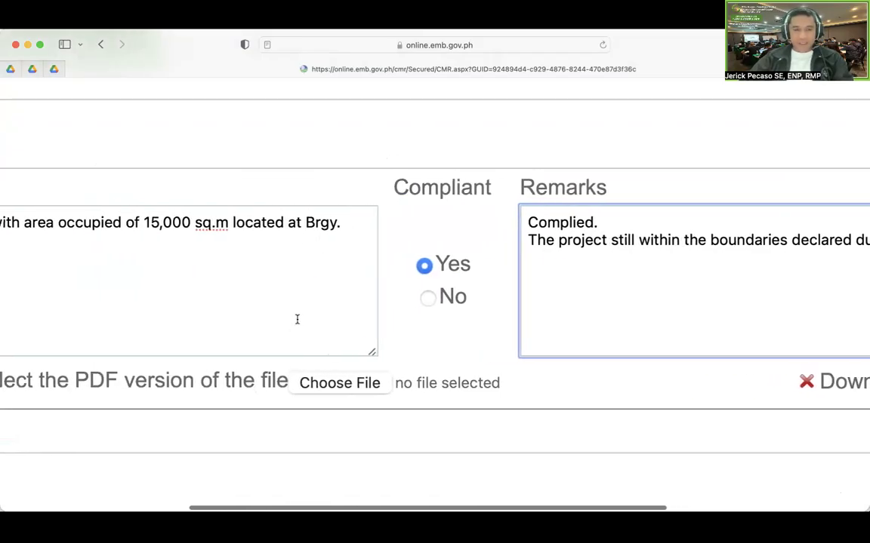
scroll(297, 320, left, 10)
scroll(305, 317, right, 3)
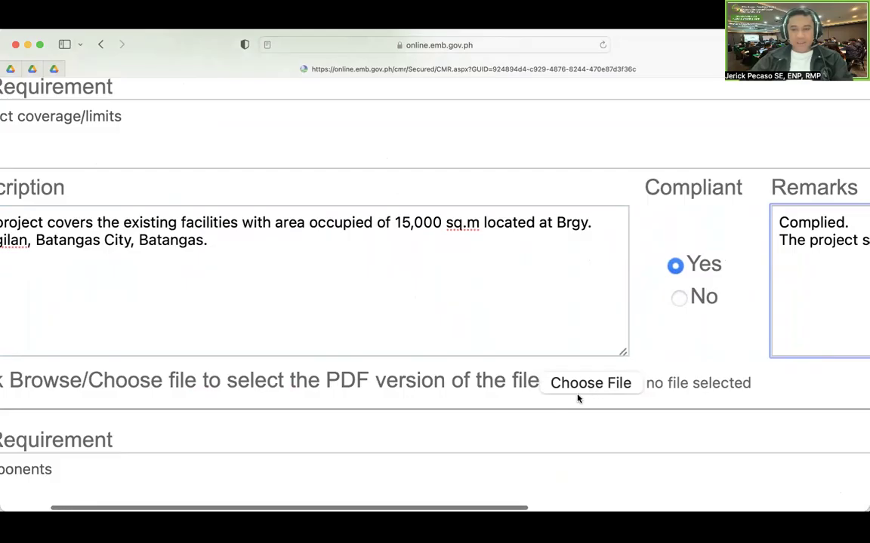
scroll(276, 286, left, 3)
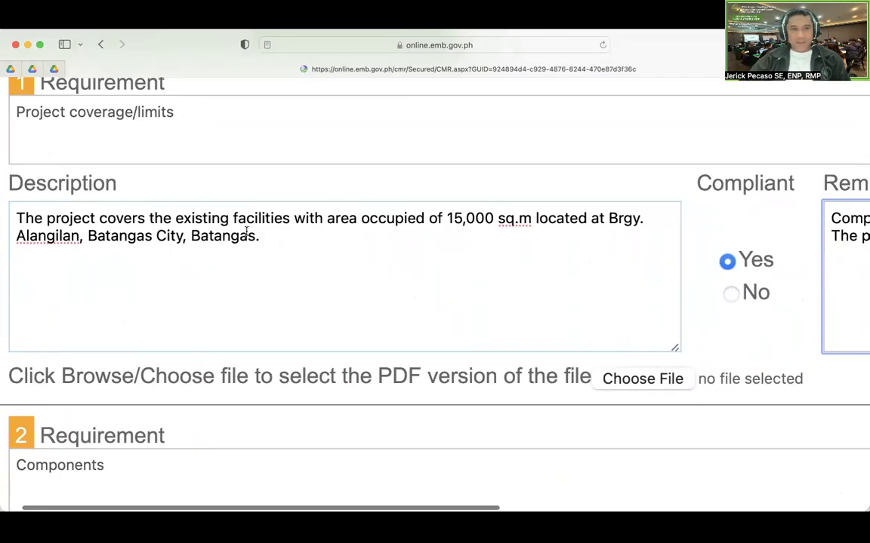
drag(25, 106, 202, 128)
drag(261, 236, 16, 219)
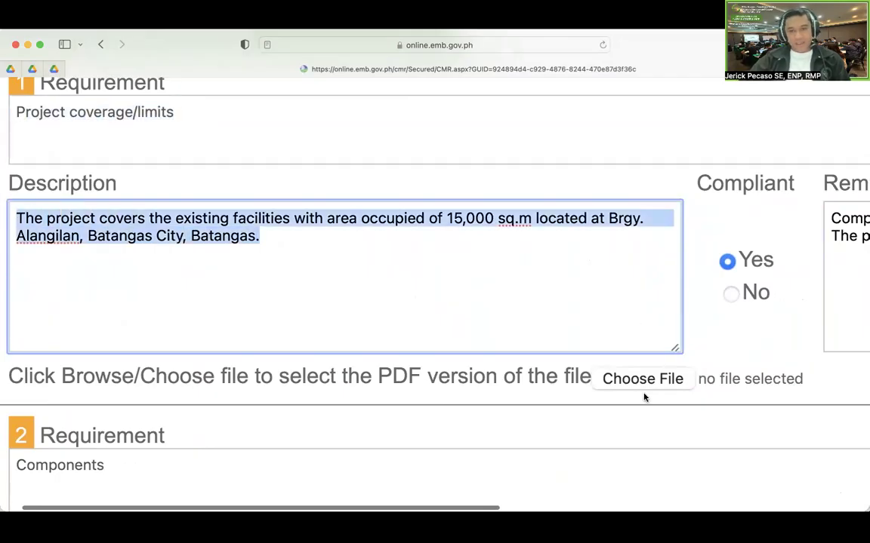
Step: Save the Project coverage/limits requirement with its description, Compliant choice and remarks
scroll(651, 384, right, 3)
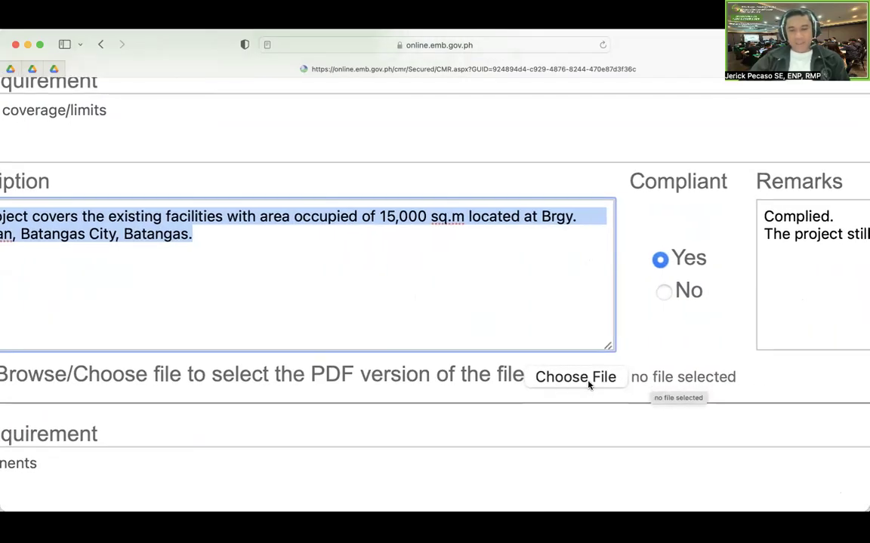
scroll(590, 384, right, 4)
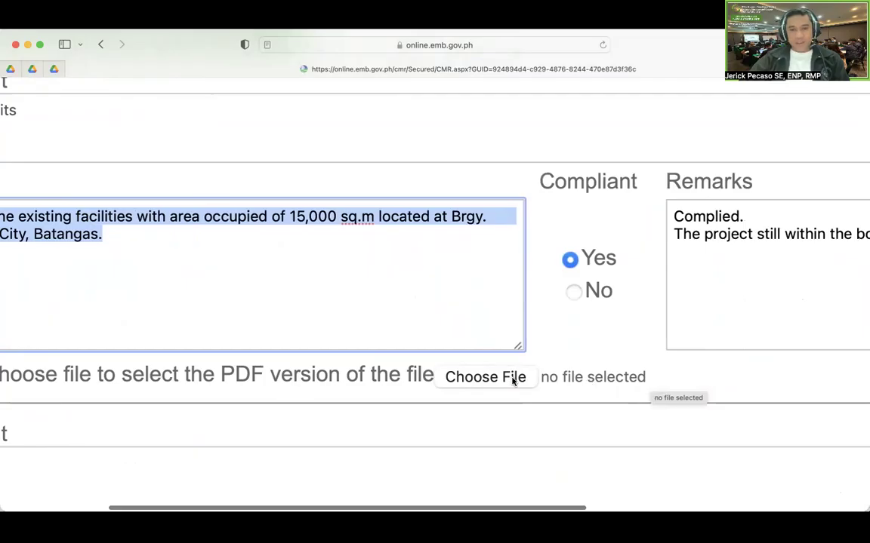
scroll(534, 382, right, 15)
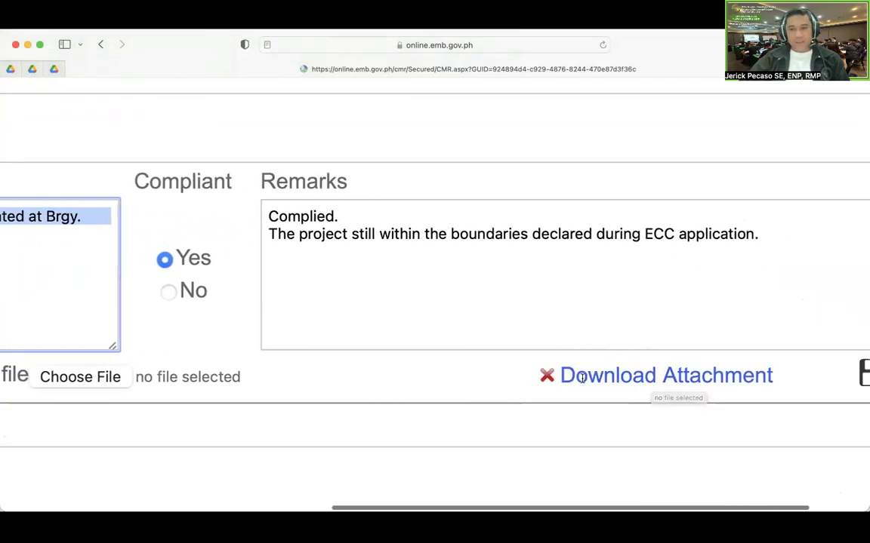
scroll(582, 377, right, 4)
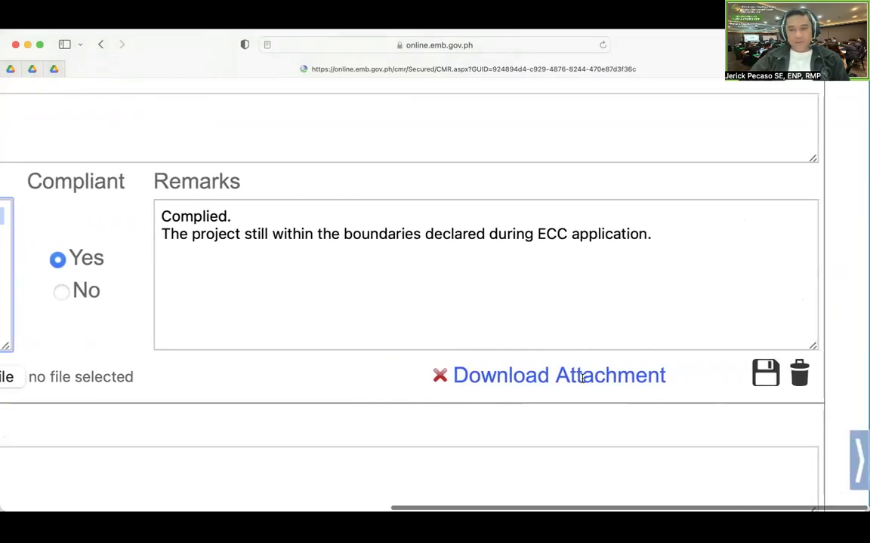
click(768, 375)
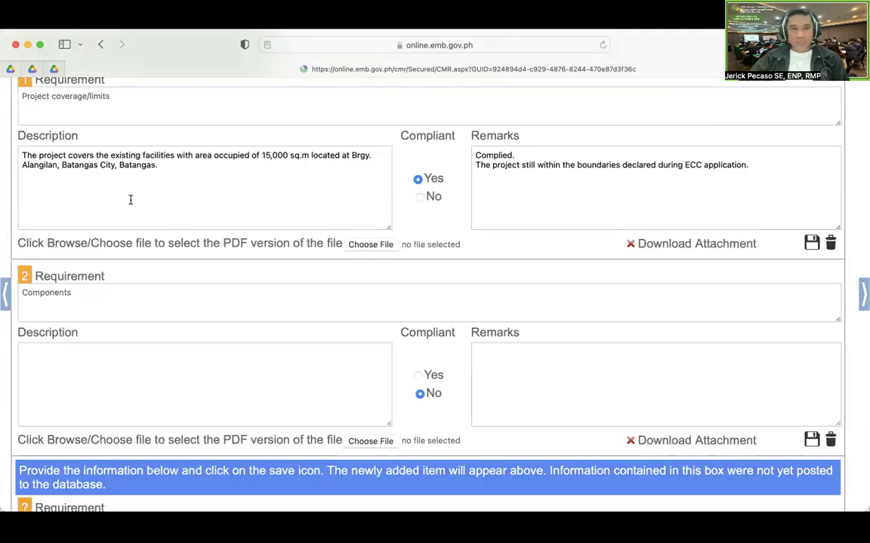
Step: Begin the description of the Components requirement with "The project is a 10-storey Building"
scroll(130, 200, up, 2)
drag(30, 141, 138, 141)
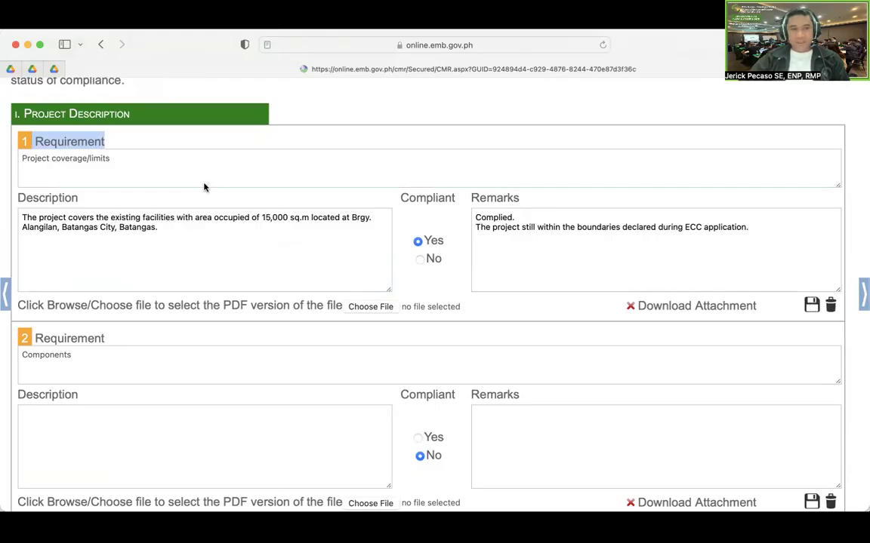
scroll(23, 207, down, 3)
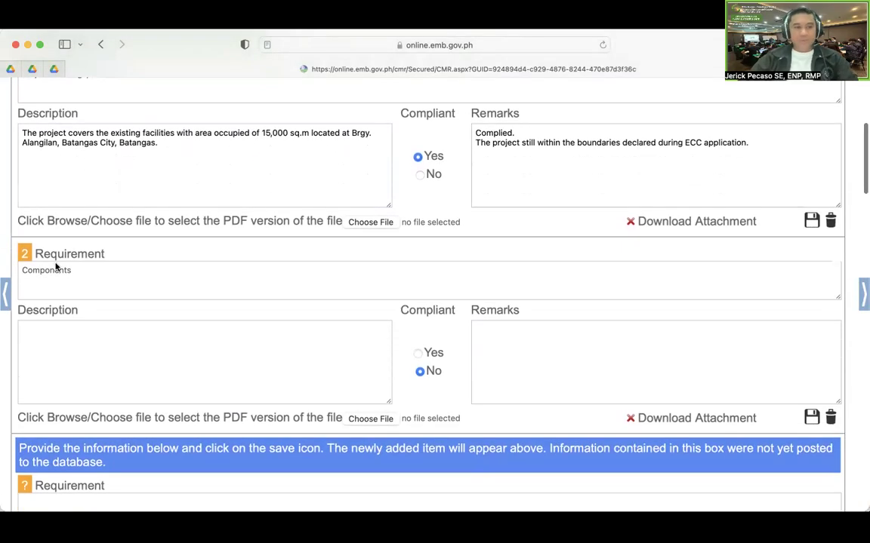
scroll(27, 266, up, 5)
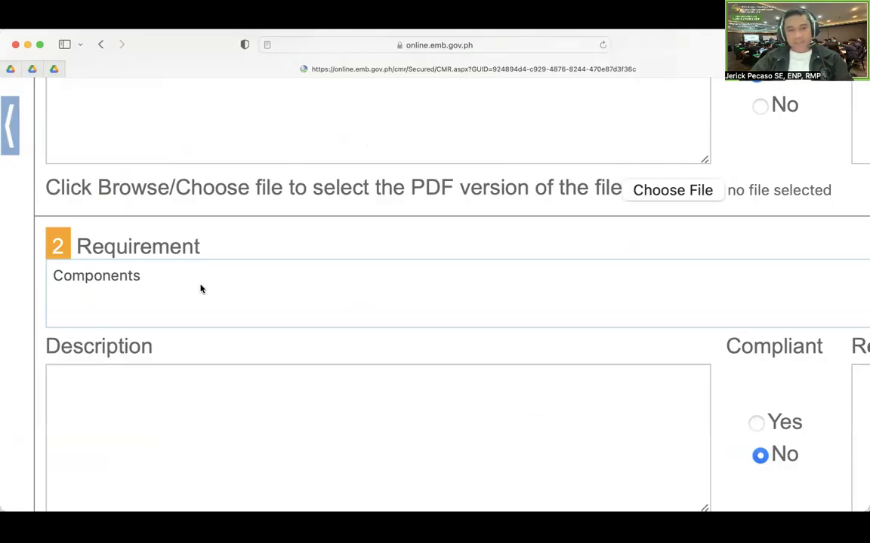
scroll(201, 289, down, 3)
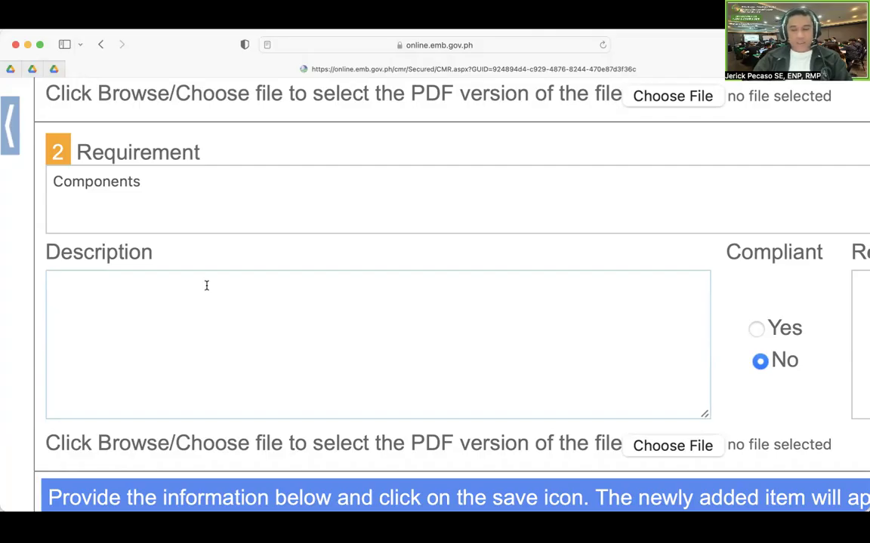
click(106, 285)
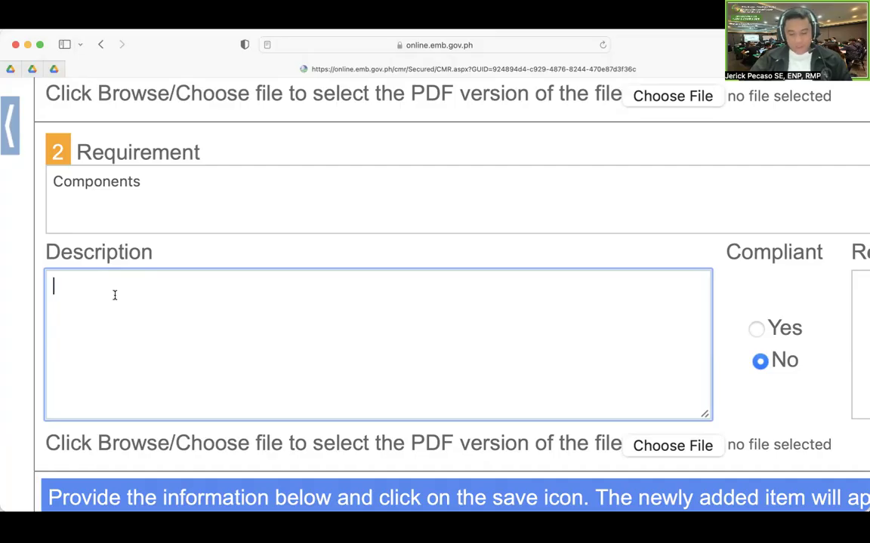
text(The pr)
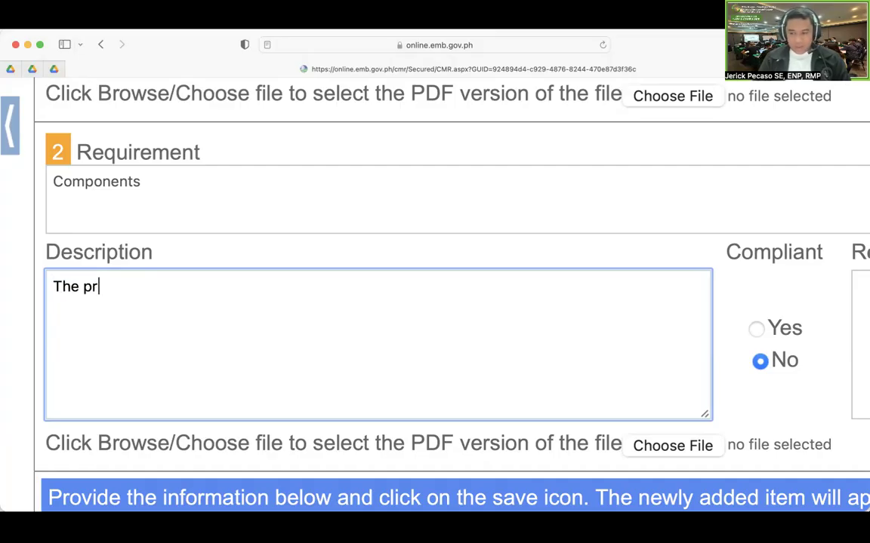
text(oj)
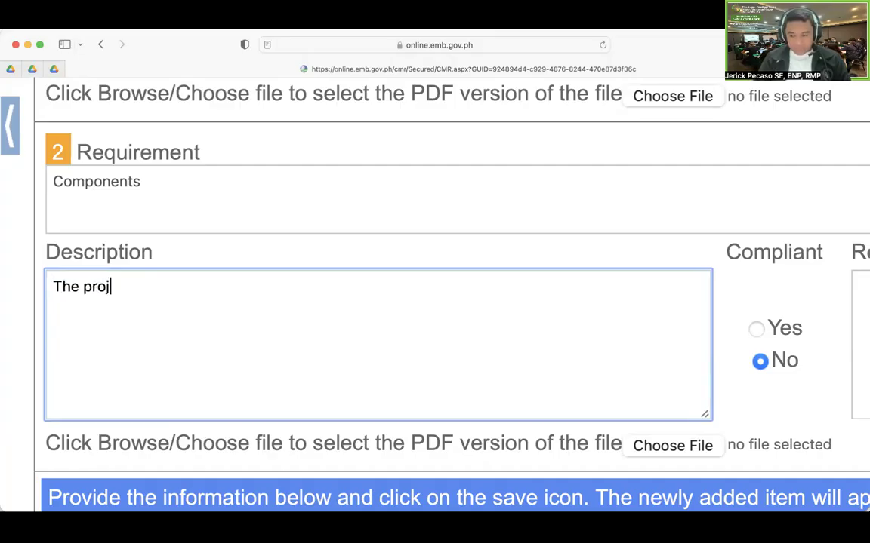
text(ect )
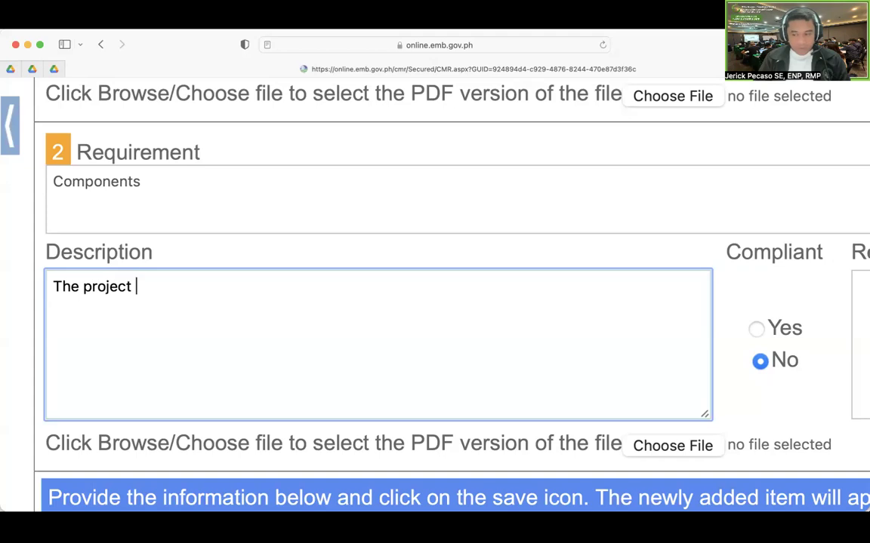
text(is a )
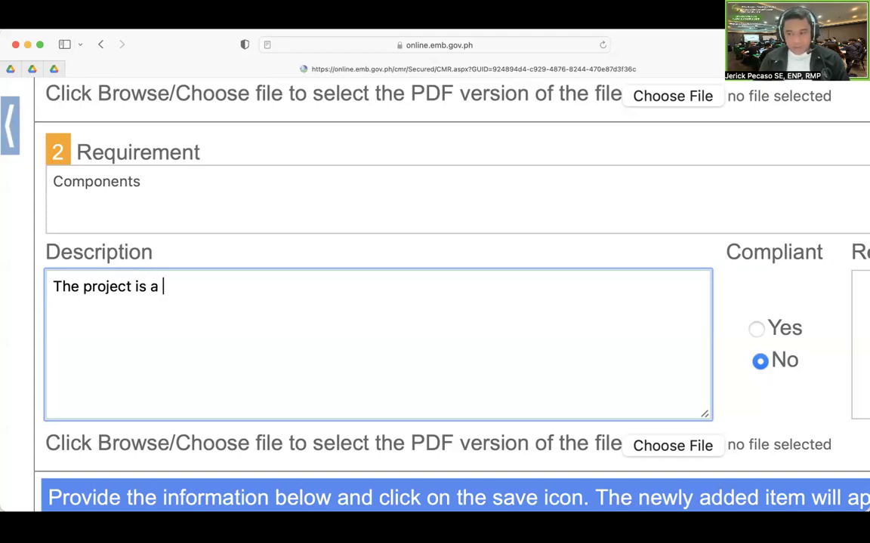
text(10)
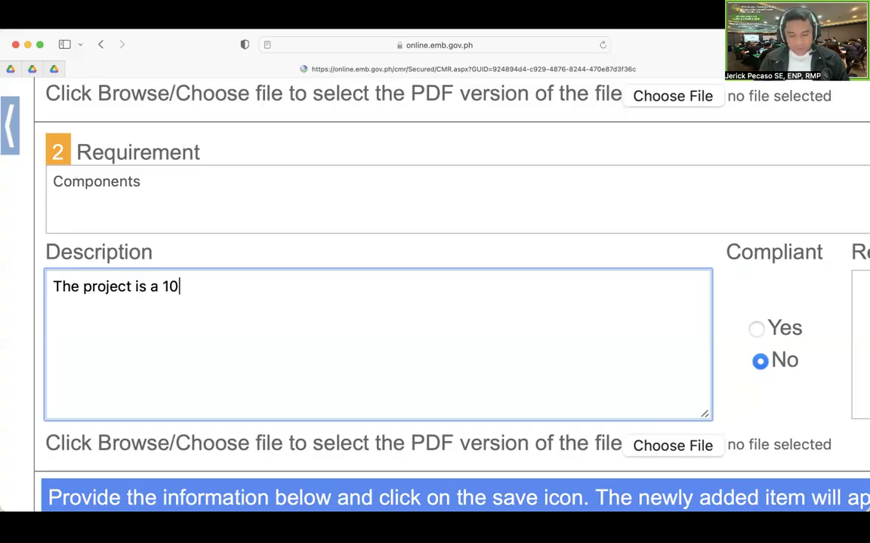
text(-storey )
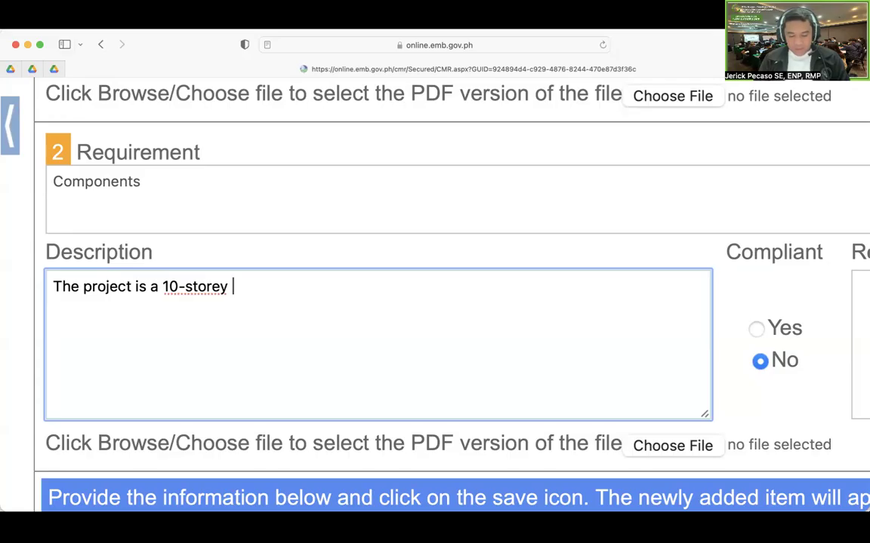
text(buu)
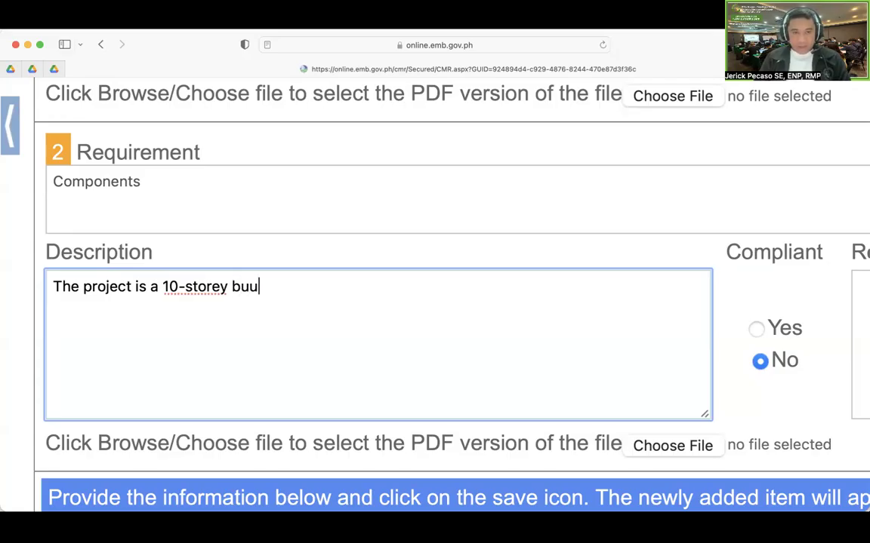
key(BackSpace)
text(il)
key(BackSpace)
key(BackSpace)
key(BackSpace)
key(BackSpace)
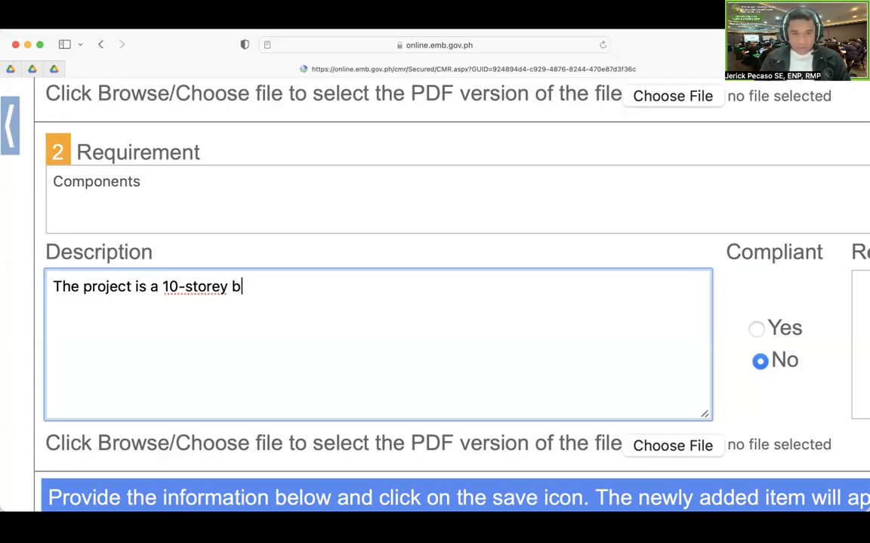
text(B)
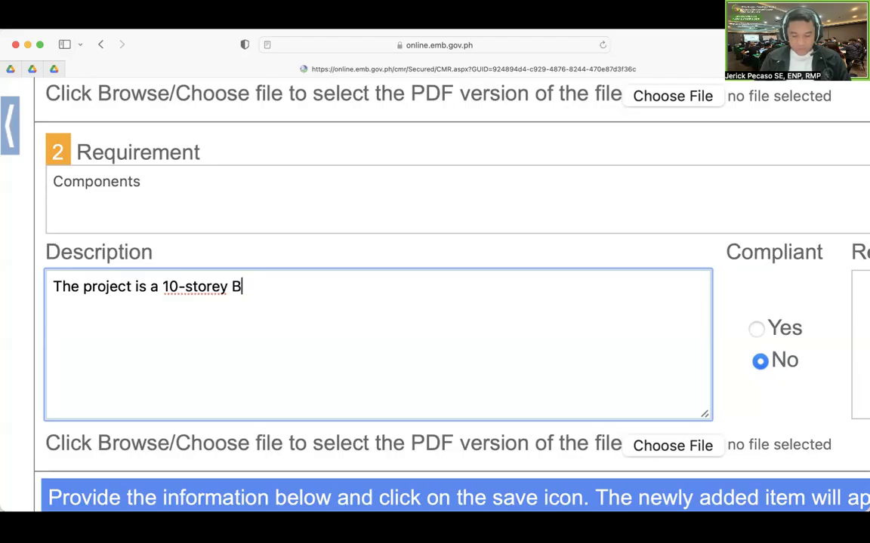
text(uilding)
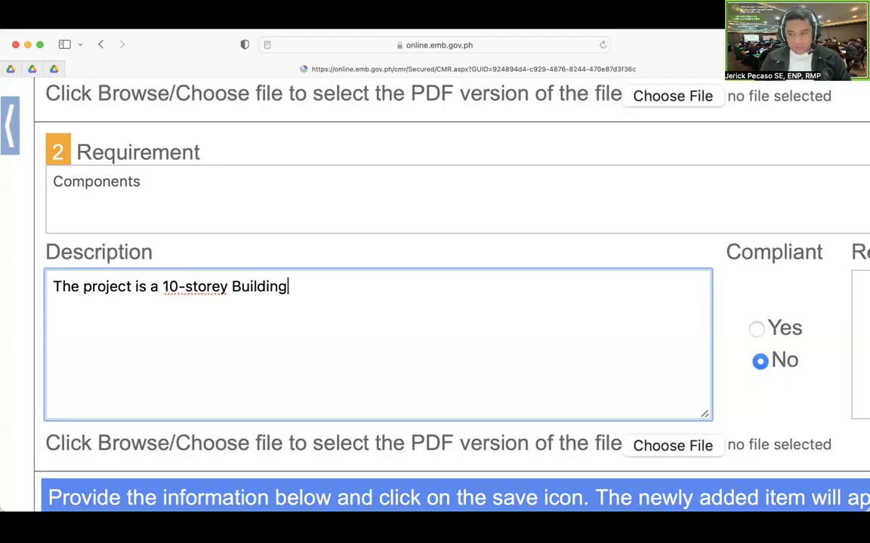
Step: Complete the Components description with "with basement and roofdeck having a total floor area of 35,000 square meters."
text( with )
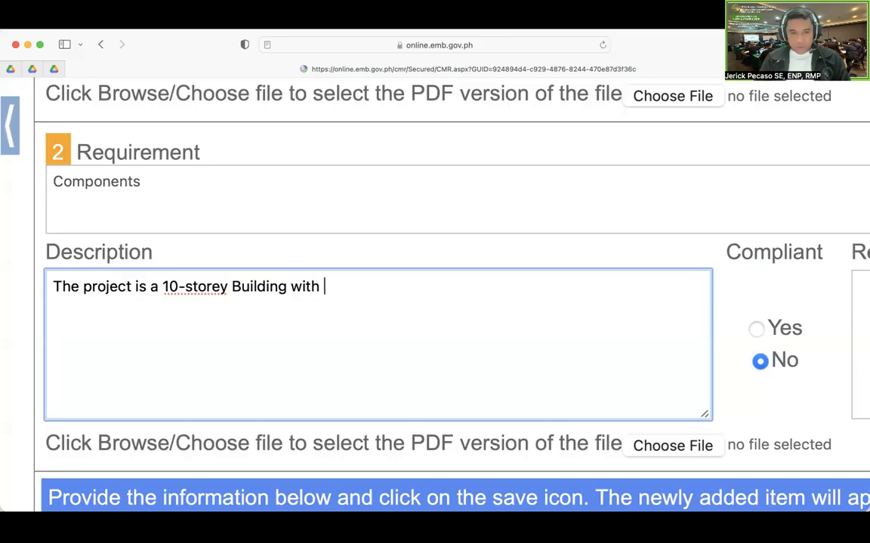
text(basement a)
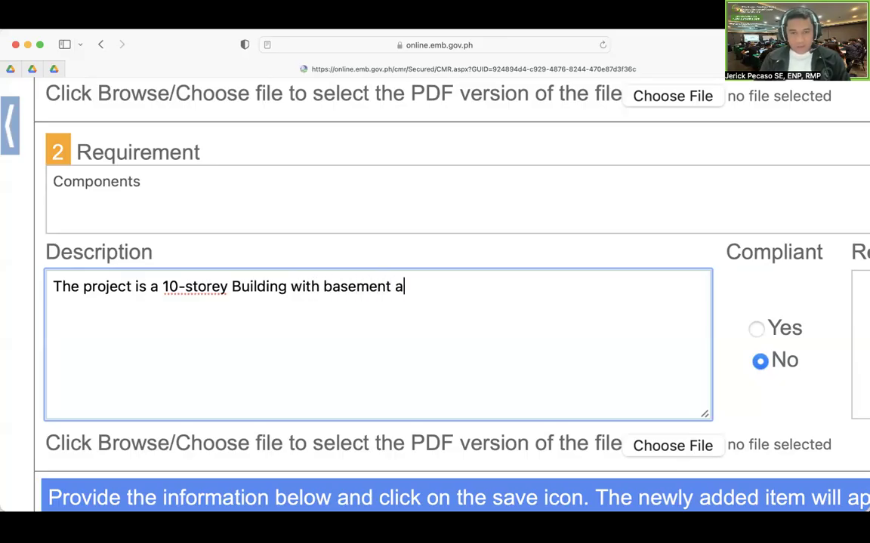
text(nd roofde)
key(BackSpace)
text(deck)
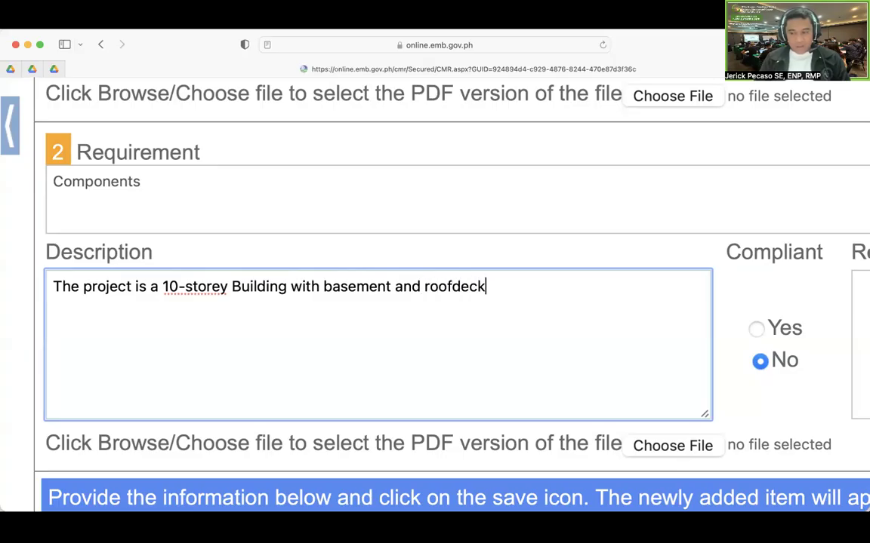
text( have)
key(BackSpace)
key(BackSpace)
text(ing a total floor area of)
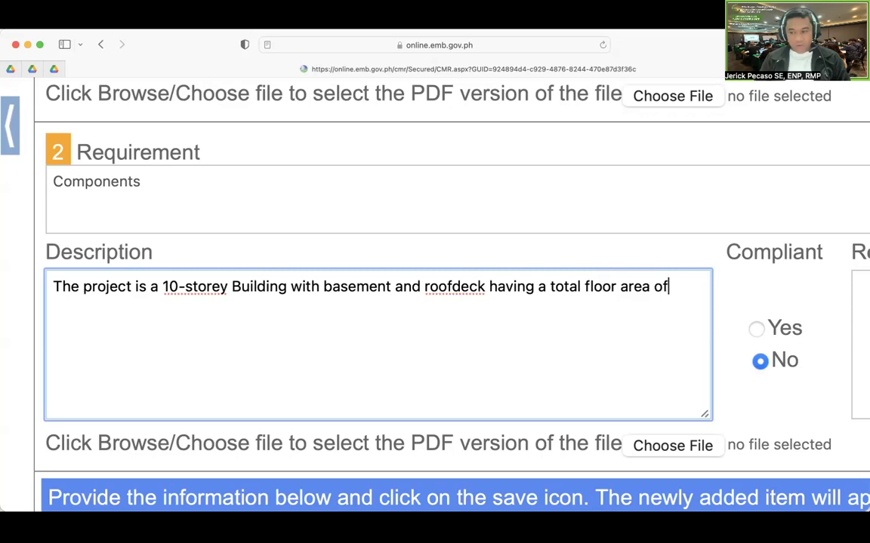
text( 35,000 square meters.)
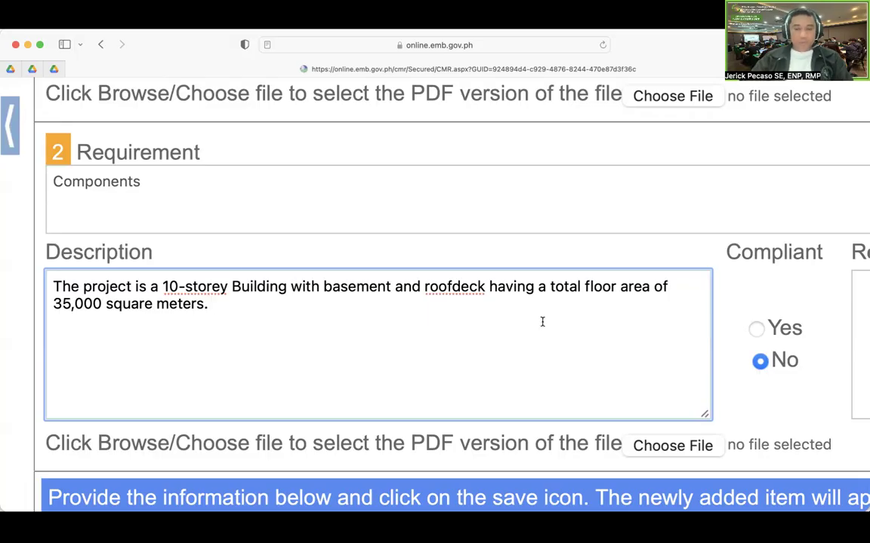
Step: Mark the Components requirement as compliant by choosing Yes
scroll(473, 371, right, 2)
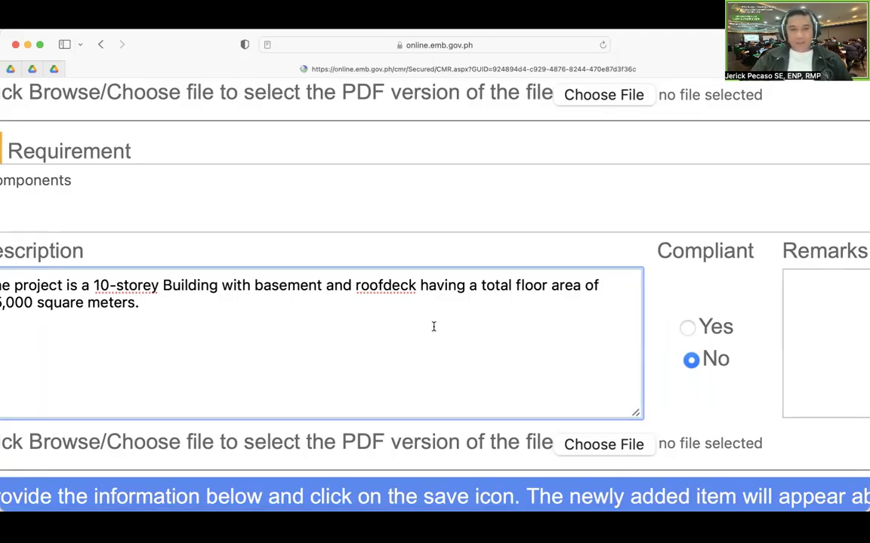
scroll(433, 326, right, 2)
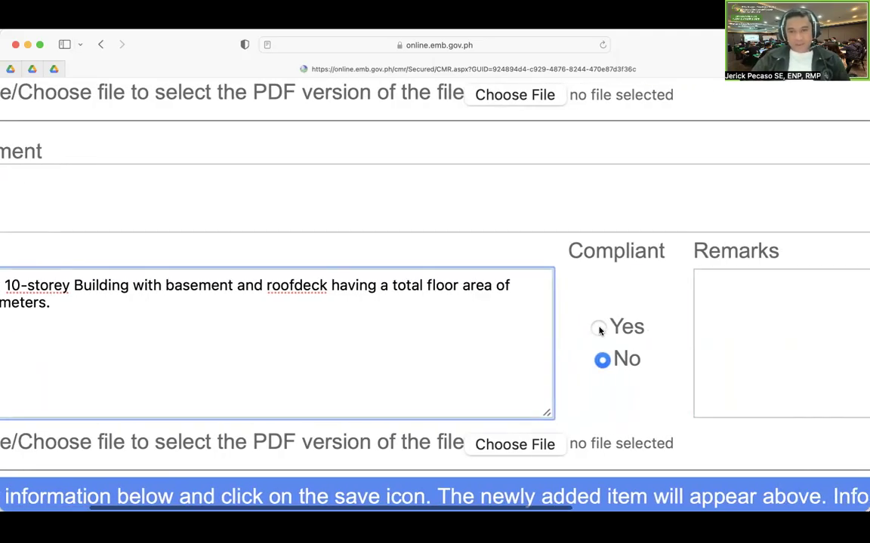
click(598, 328)
Step: Enter the Components remarks as "Complied." followed on a new line by "These components have not changed/modified."
scroll(754, 321, right, 2)
scroll(755, 320, right, 5)
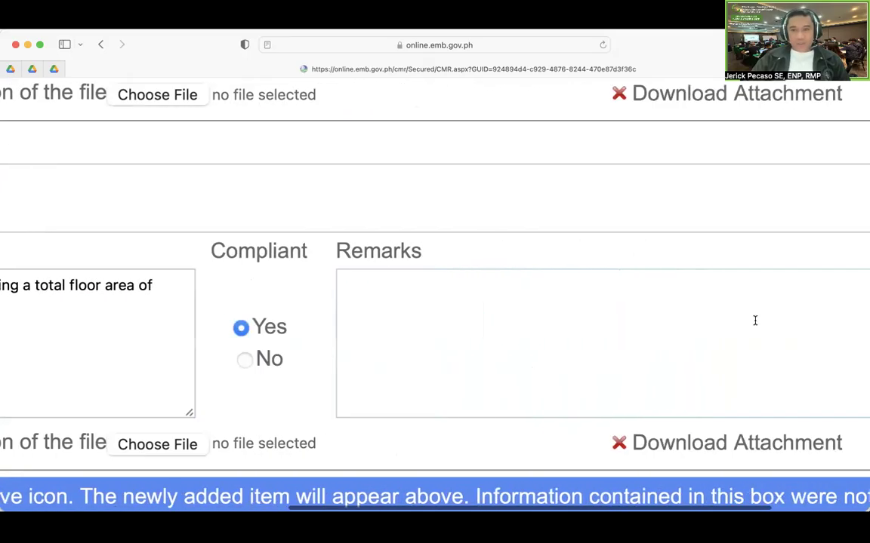
click(562, 314)
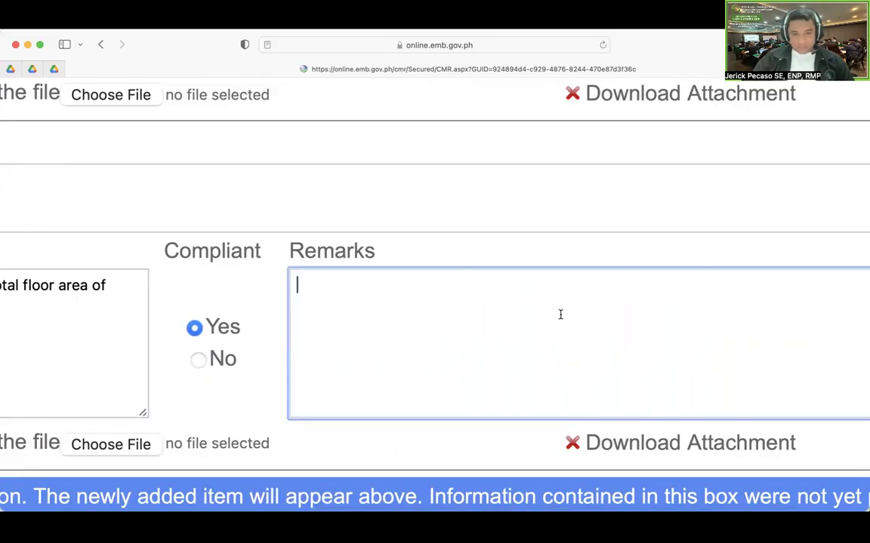
text(Complied.)
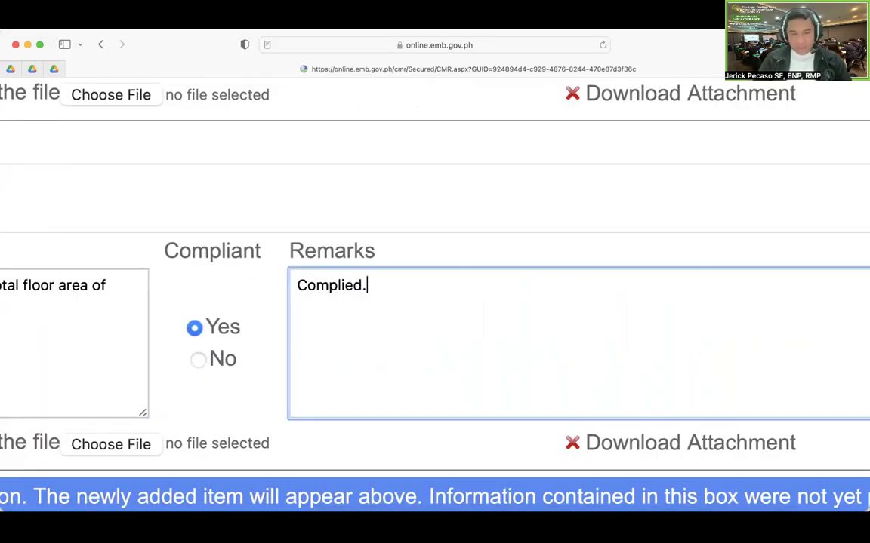
key(Return)
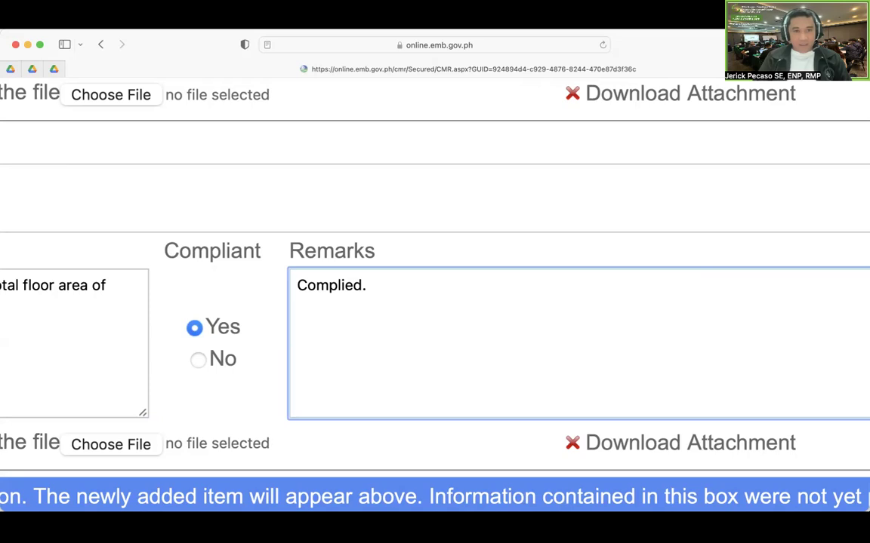
text(The)
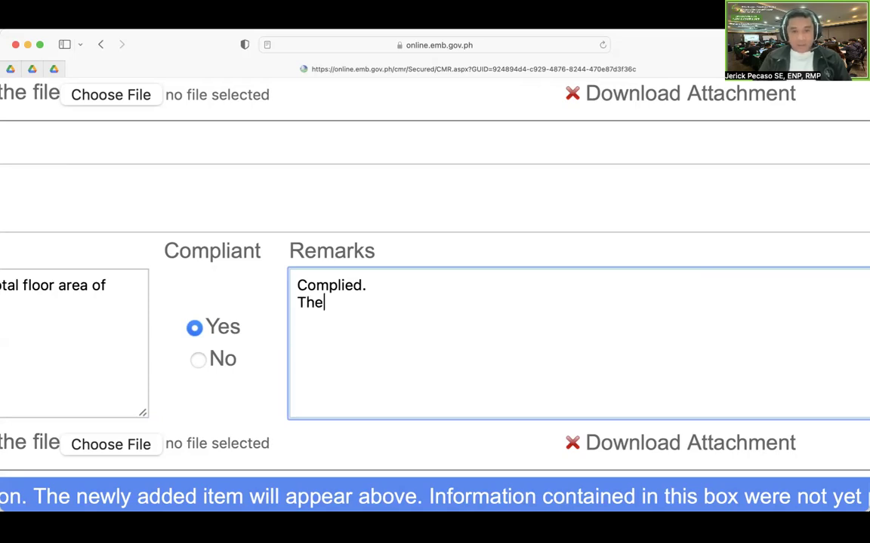
text(se co)
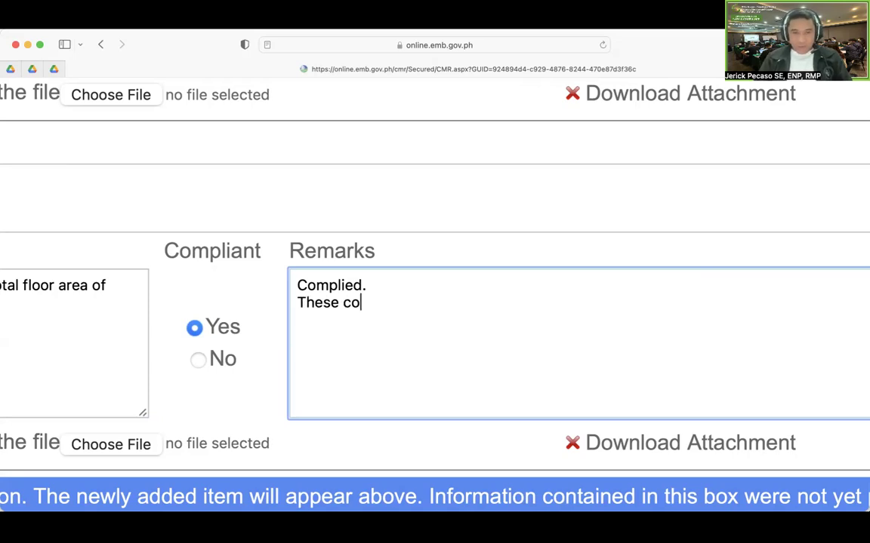
text(mponents)
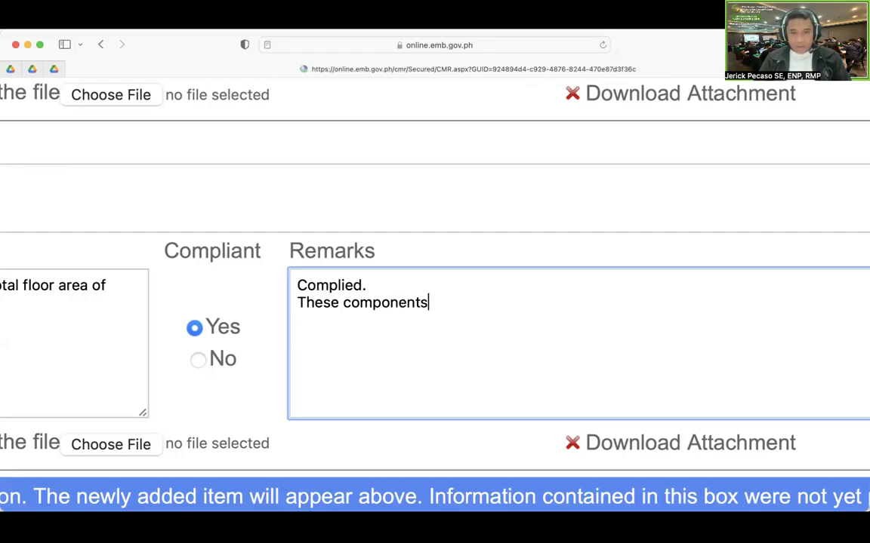
text( have )
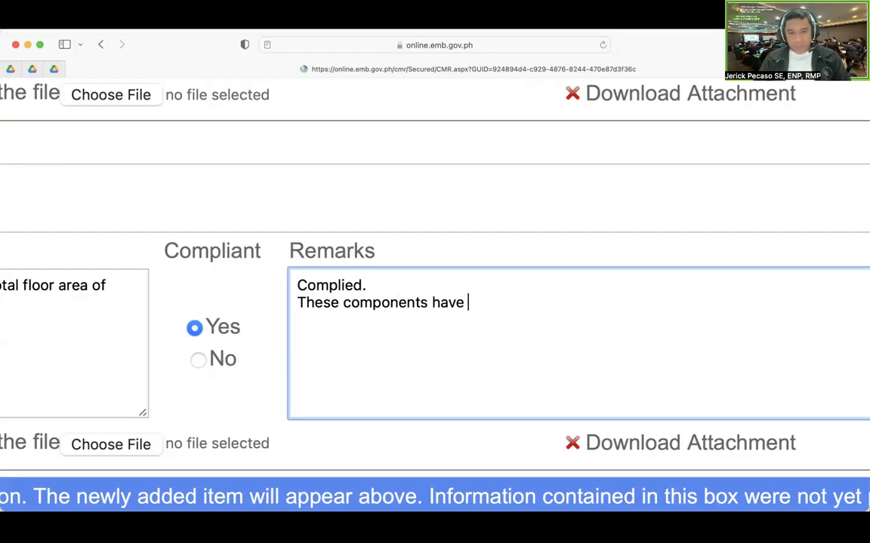
text(not chan)
key(BackSpace)
text(anged)
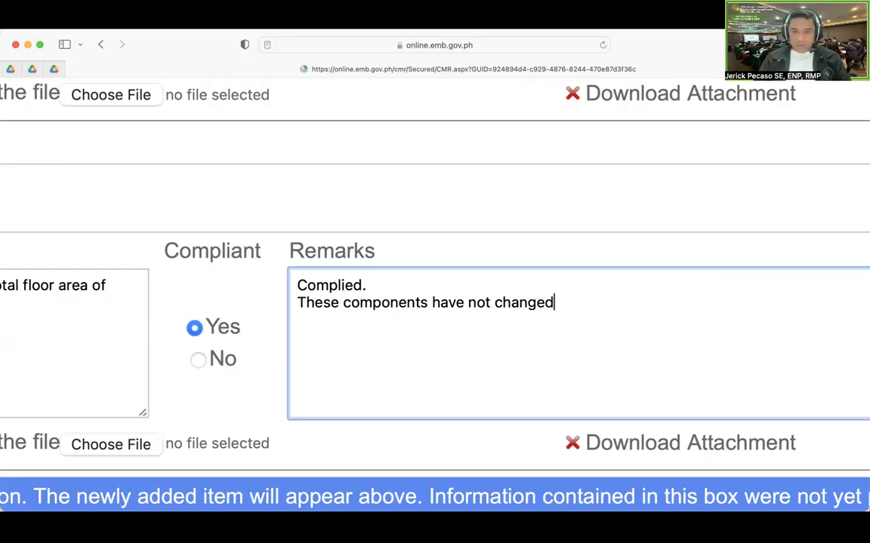
text(/modif)
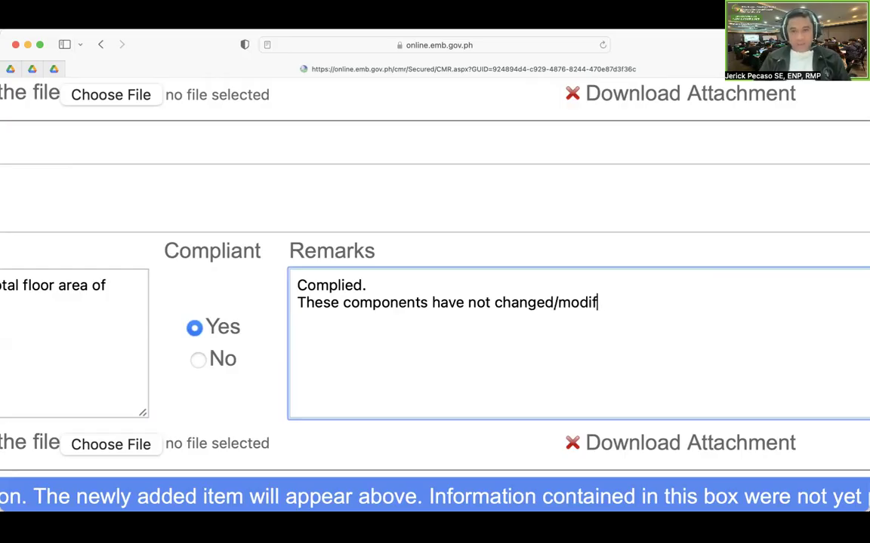
text(ied.)
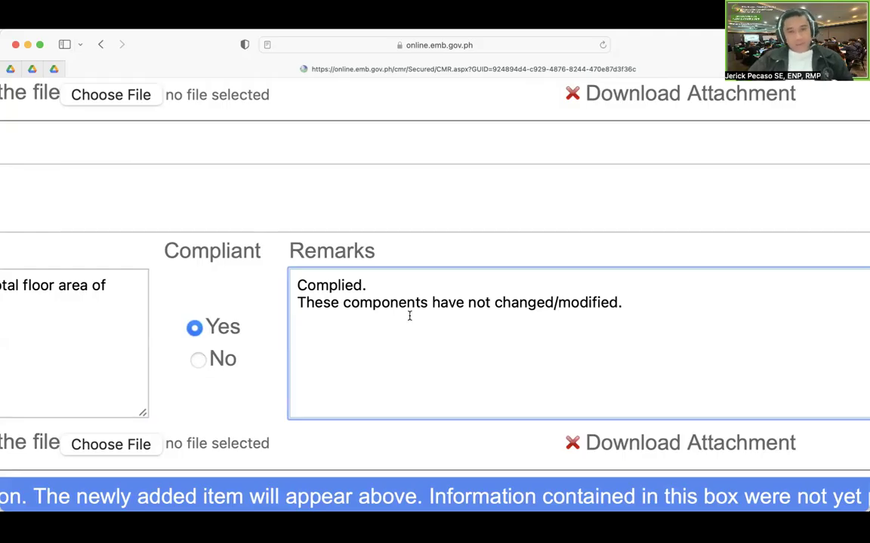
Step: Review the Components description, the option to attach a PDF file, the Compliant choice and the remarks
scroll(324, 355, left, 5)
scroll(330, 357, left, 5)
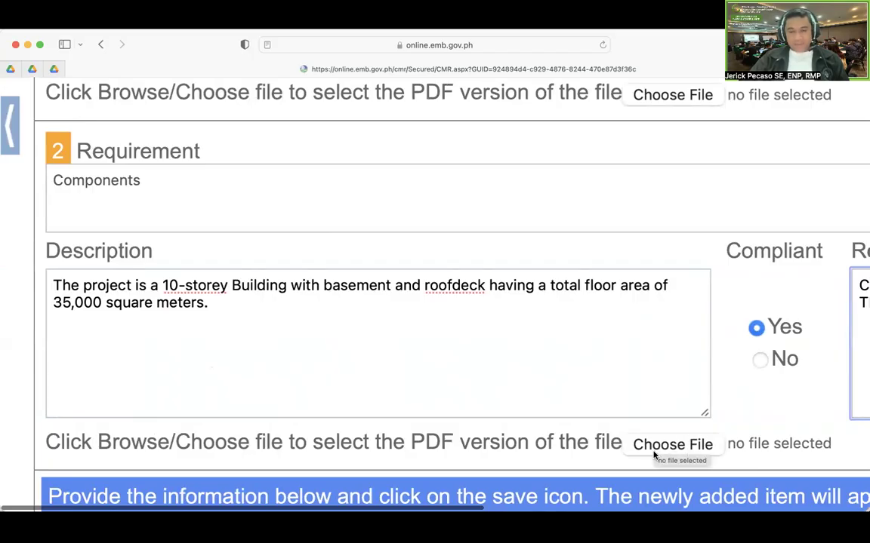
drag(243, 314, 19, 273)
scroll(763, 348, right, 10)
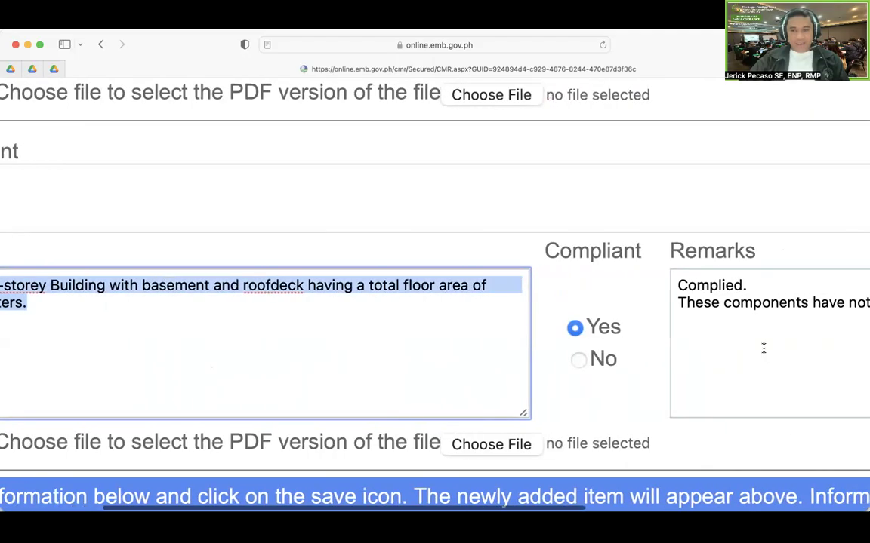
Step: Save the Components requirement with its description, Compliant choice and remarks
scroll(774, 386, right, 7)
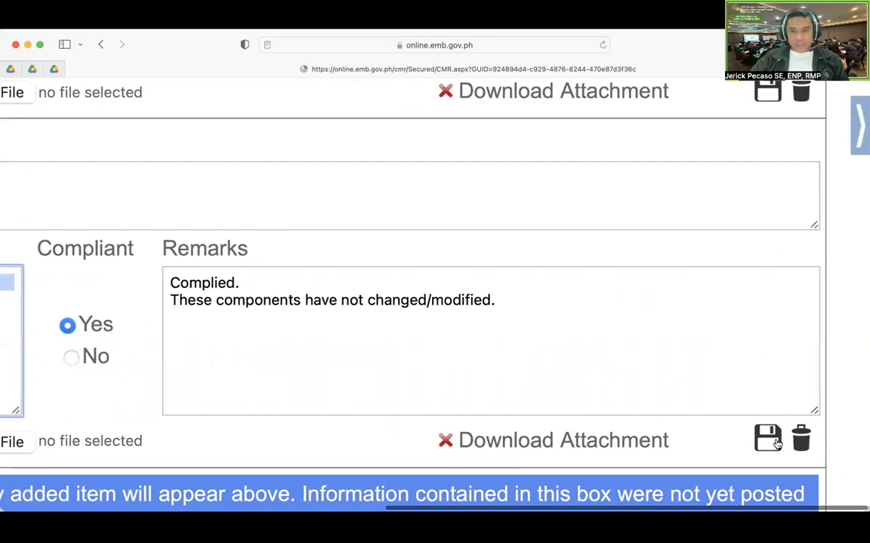
click(767, 442)
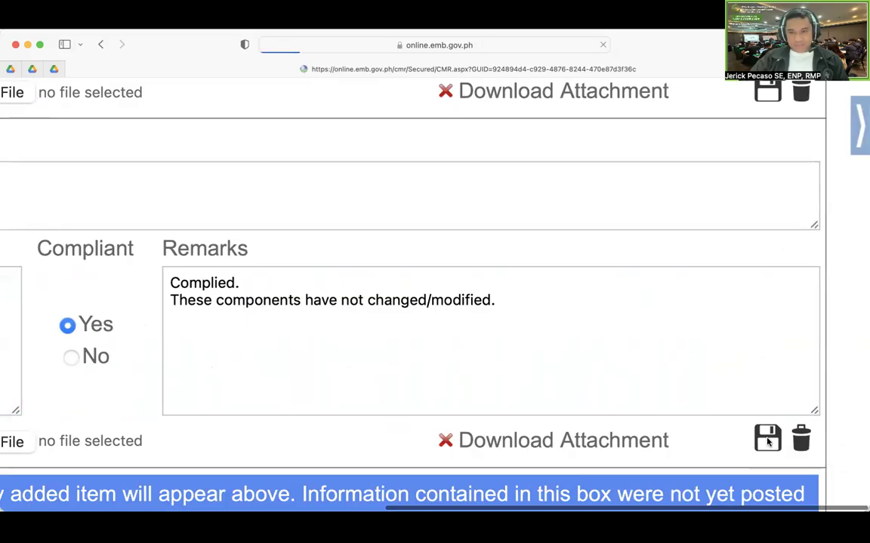
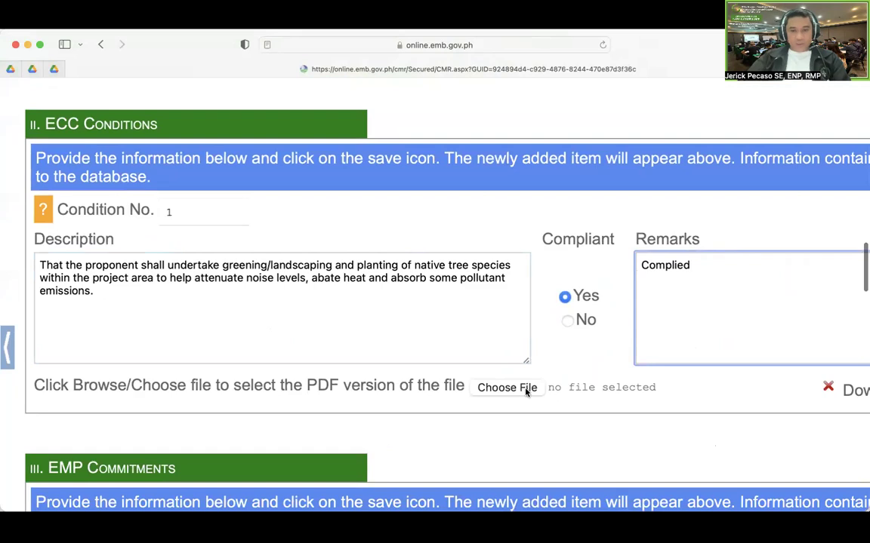
Step: Save the Condition No. 1 entry on greening and native tree planting under ECC Conditions
scroll(516, 395, up, 2)
scroll(516, 396, up, 2)
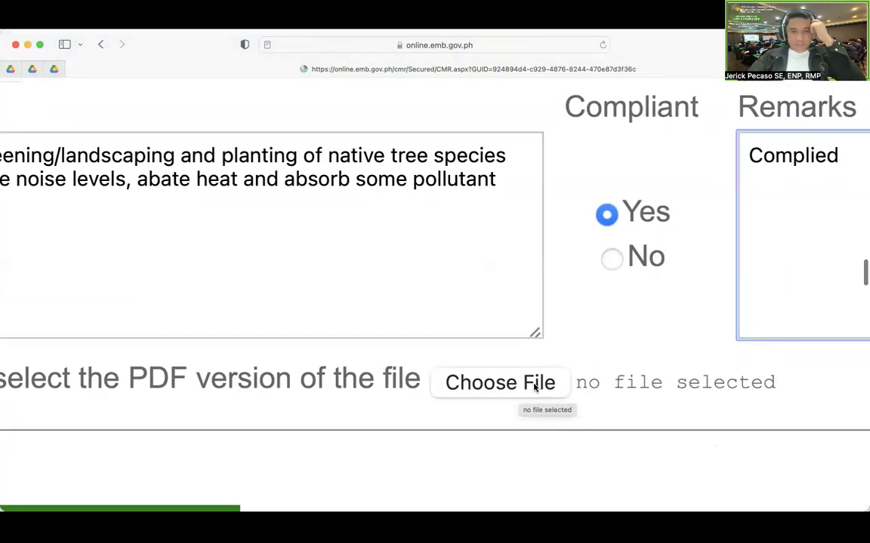
scroll(533, 386, right, 5)
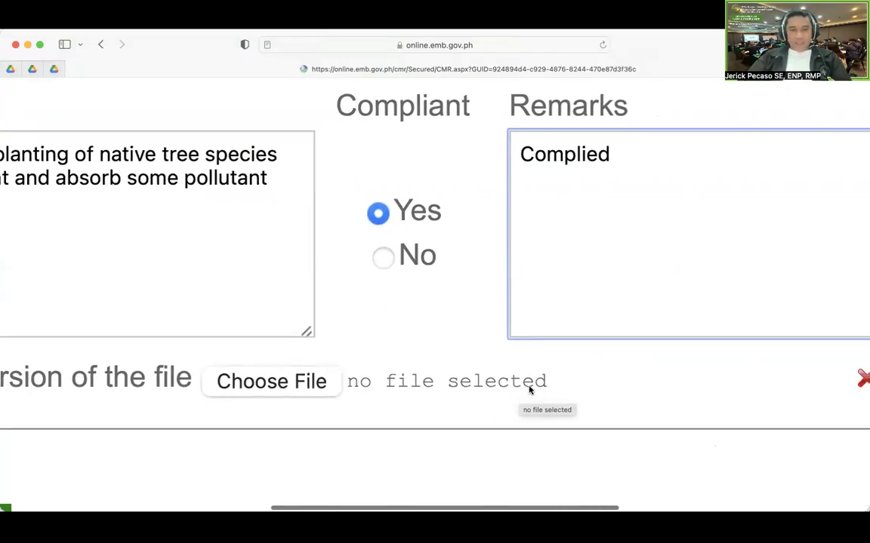
scroll(528, 388, right, 10)
click(723, 385)
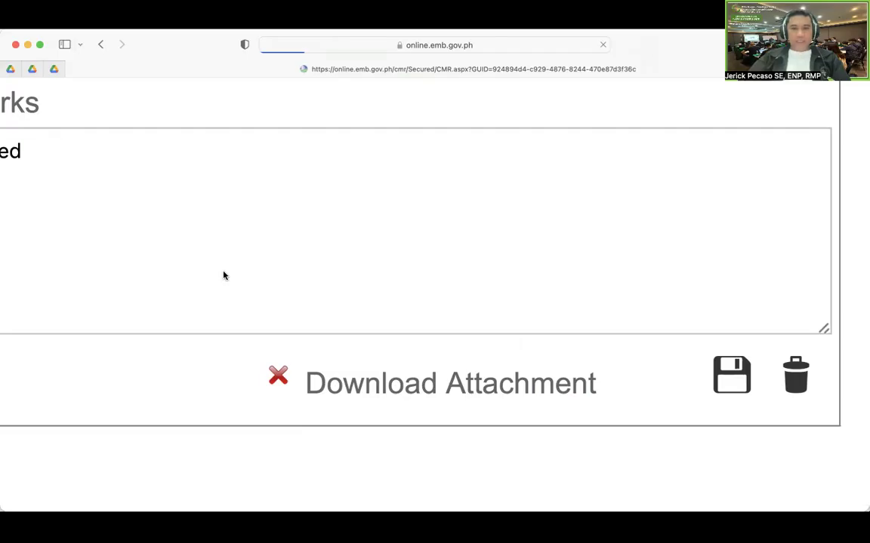
Step: Examine the saved Condition No. 1 entry and the blank condition form beneath it in the ECC Conditions section
scroll(86, 274, up, 3)
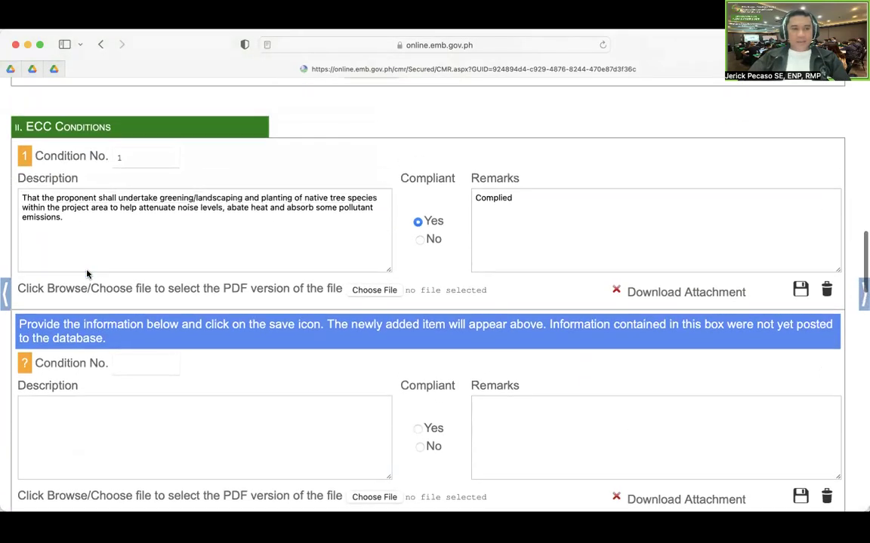
scroll(106, 256, up, 1)
scroll(129, 193, down, 5)
scroll(125, 203, up, 5)
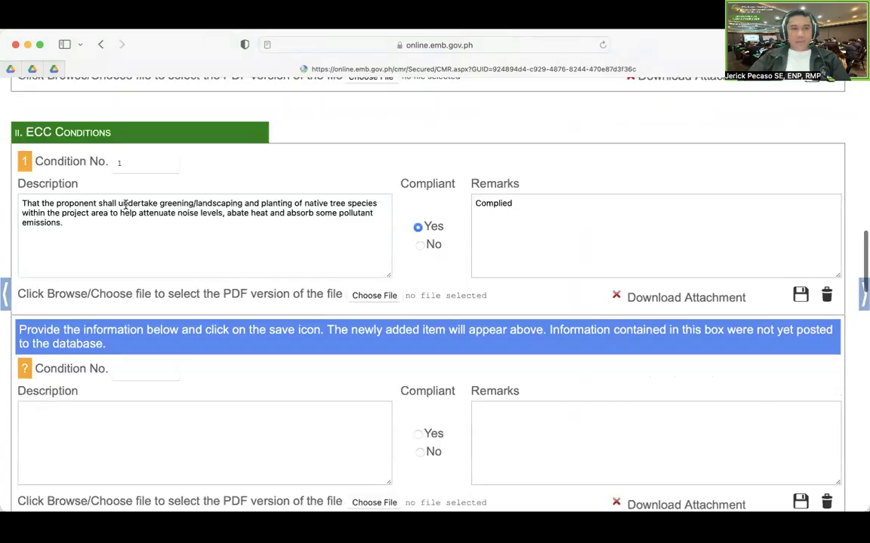
scroll(128, 163, up, 1)
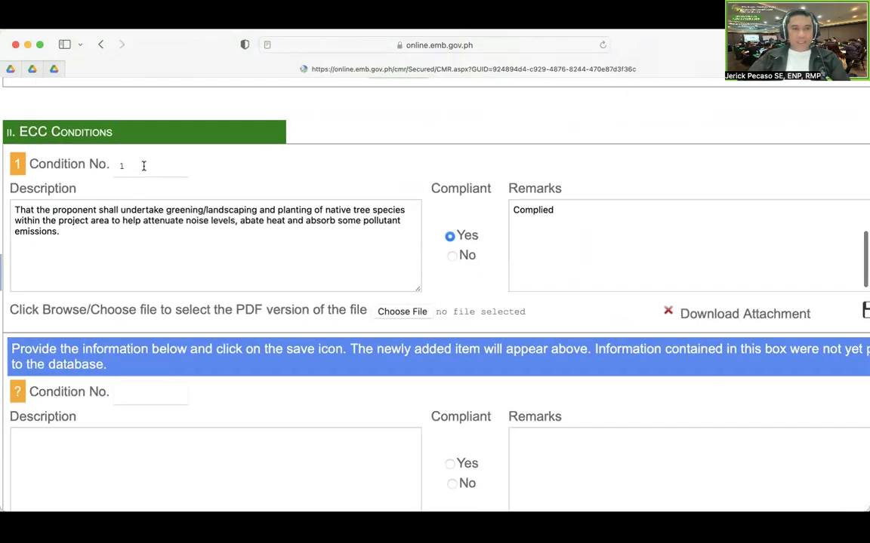
scroll(132, 171, up, 1)
drag(136, 170, 111, 165)
scroll(126, 175, up, 4)
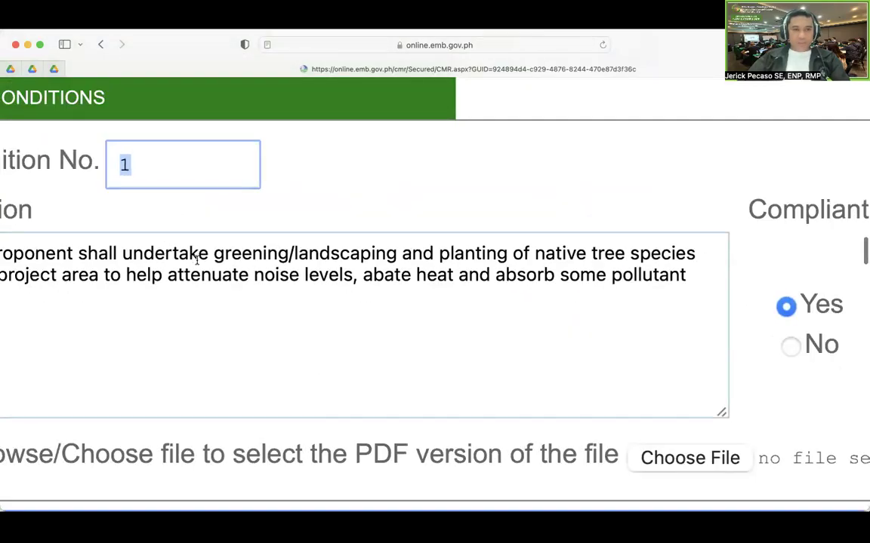
scroll(166, 257, down, 3)
scroll(194, 258, down, 2)
scroll(194, 259, up, 3)
scroll(194, 261, down, 3)
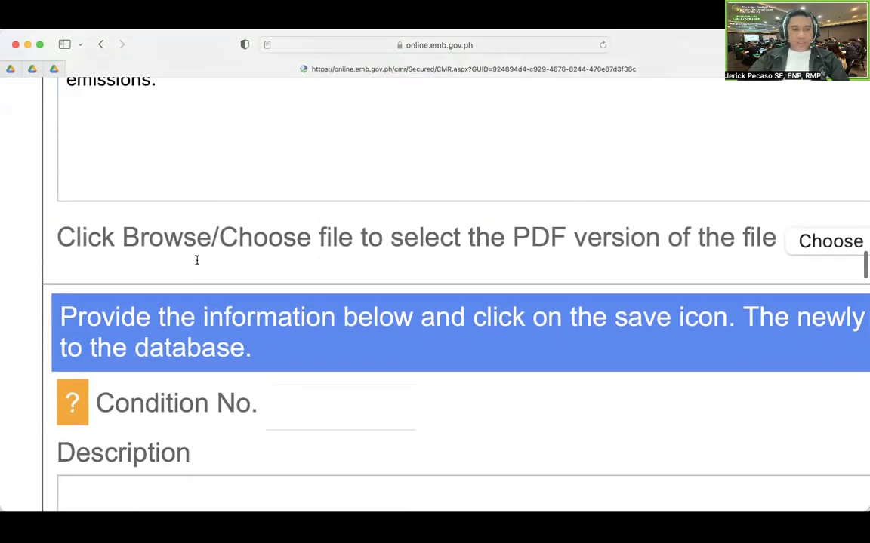
scroll(194, 279, down, 2)
scroll(195, 287, down, 2)
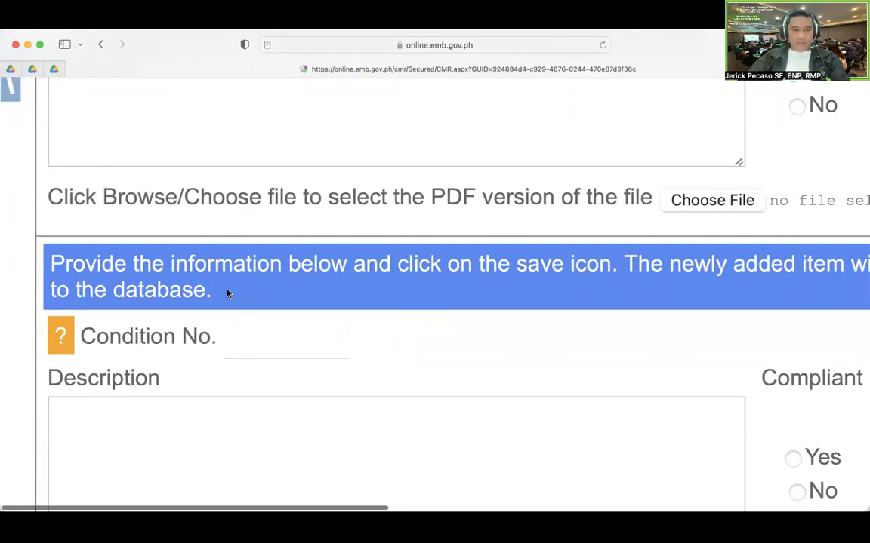
Step: Set the Condition No. of the blank ECC condition entry to 2
scroll(227, 293, up, 4)
scroll(227, 293, up, 2)
scroll(226, 289, down, 1)
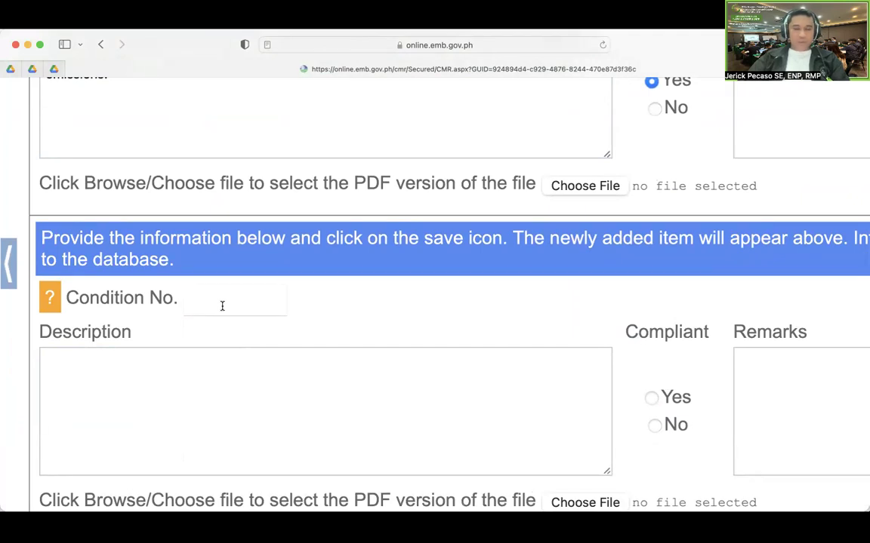
click(222, 306)
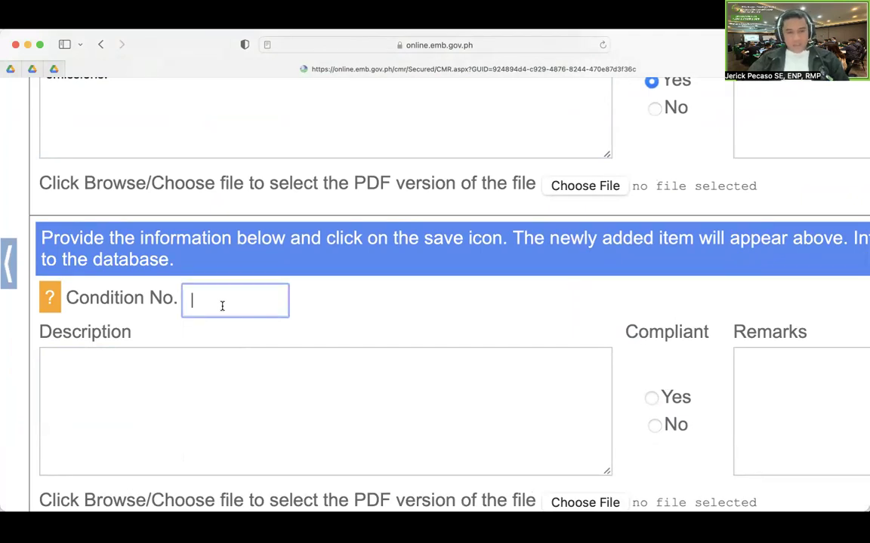
text(2)
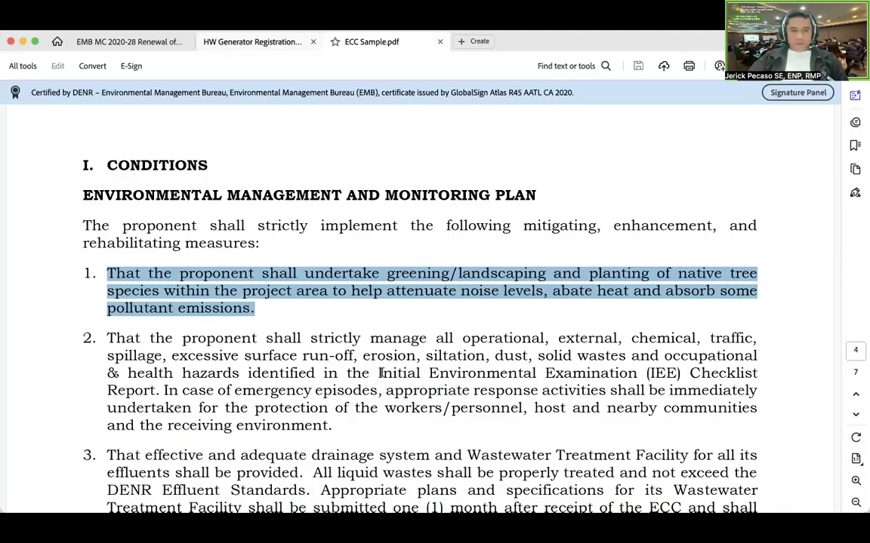
Step: Copy the text of condition 2 from ECC Sample.pdf into the Description of the Condition No. 2 entry
click(255, 310)
scroll(255, 310, down, 2)
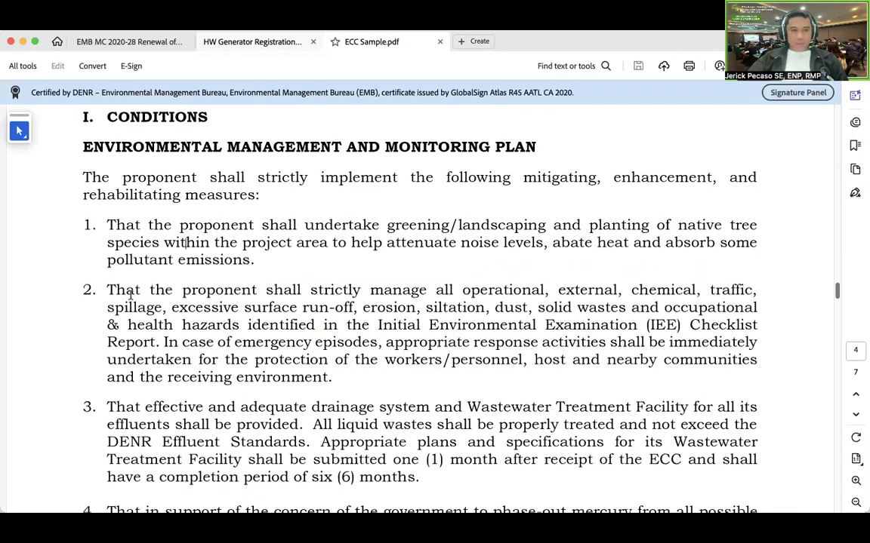
drag(107, 290, 315, 377)
key(super+c)
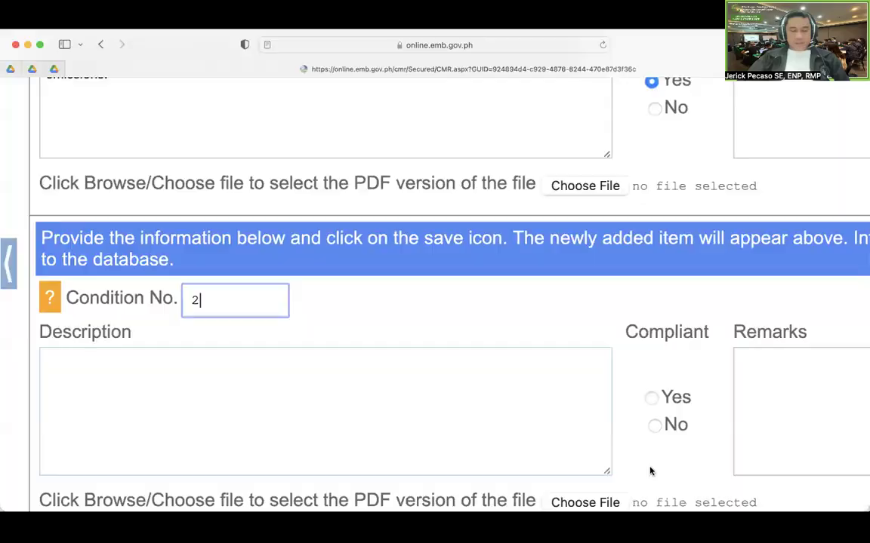
scroll(202, 348, down, 3)
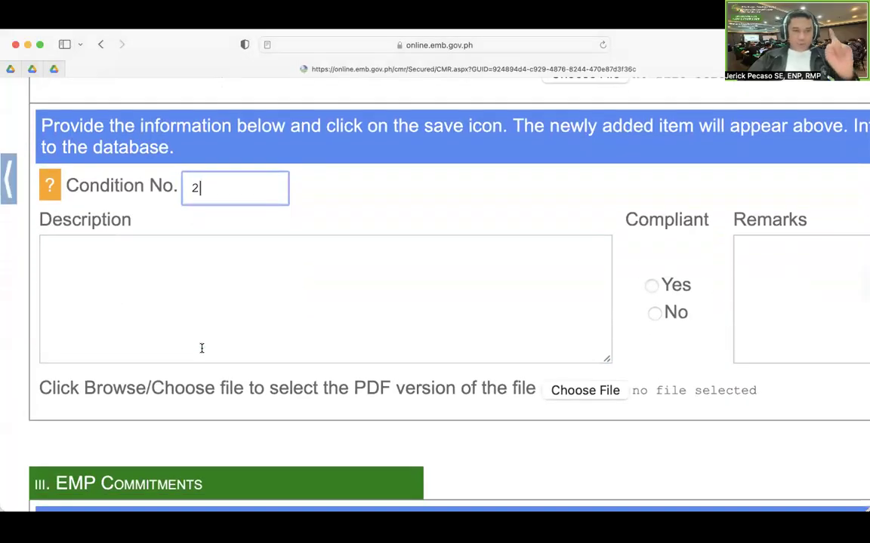
click(129, 266)
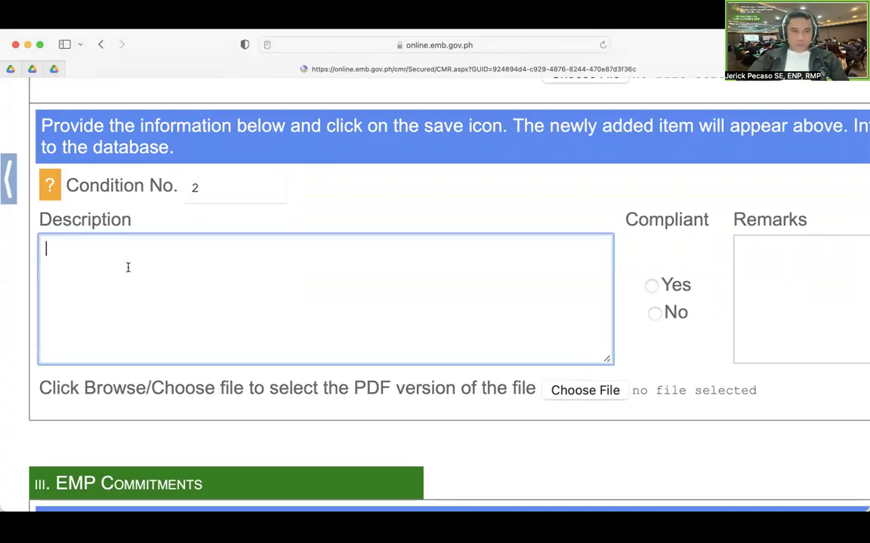
key(super+v)
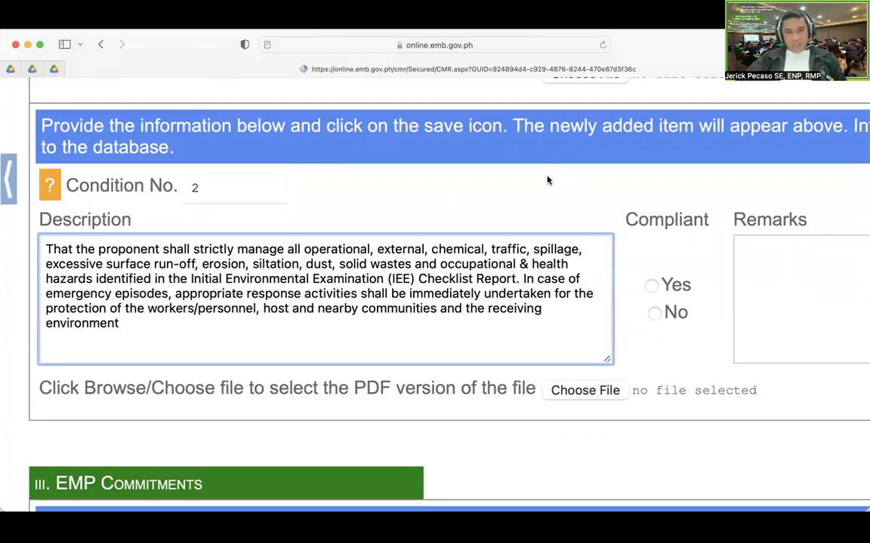
Step: Mark Condition No. 2 as compliant with Yes and enter "Complied" as its remarks
click(651, 285)
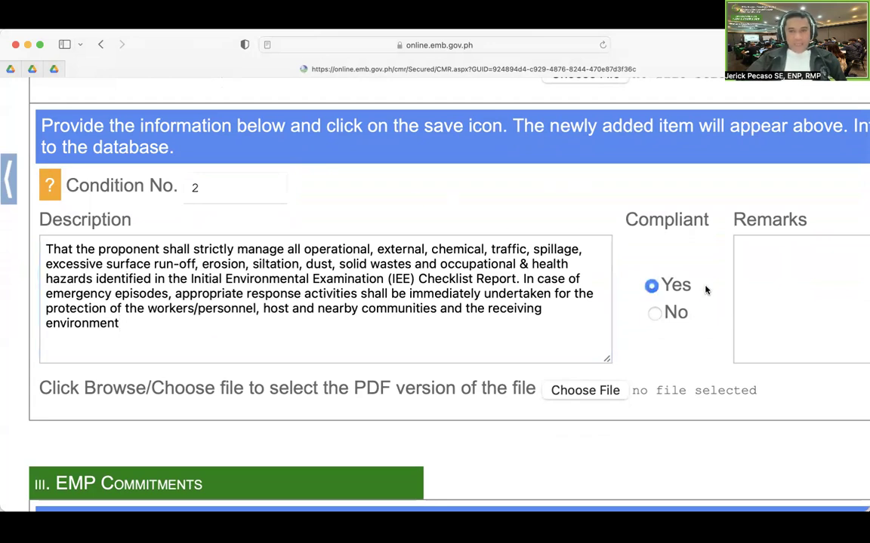
scroll(737, 285, right, 3)
click(674, 268)
text(Complied)
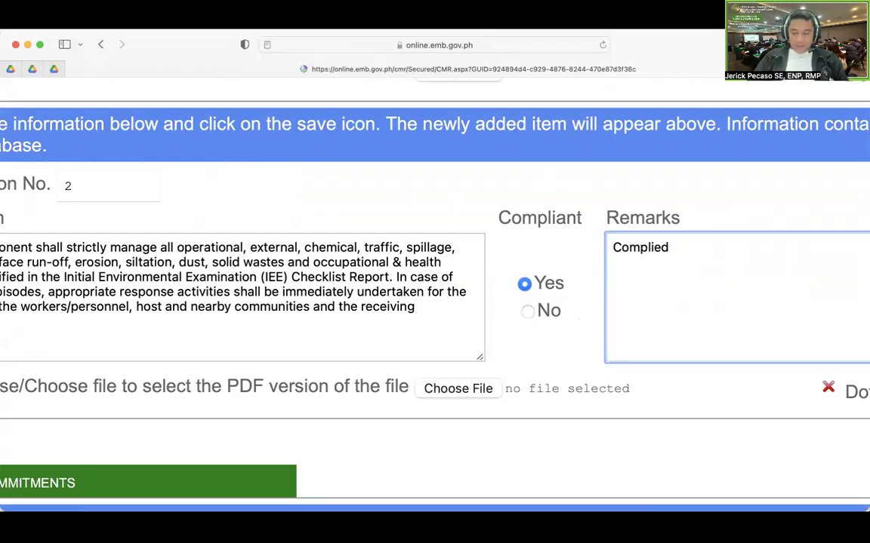
Step: Save the Condition No. 2 entry and check it in the ECC Conditions section
scroll(652, 269, down, 1)
scroll(574, 392, left, 3)
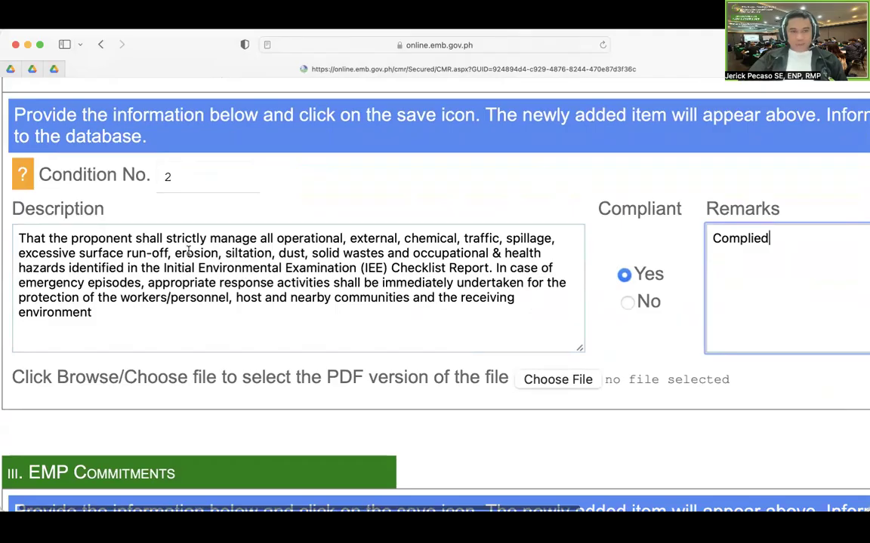
scroll(526, 281, right, 4)
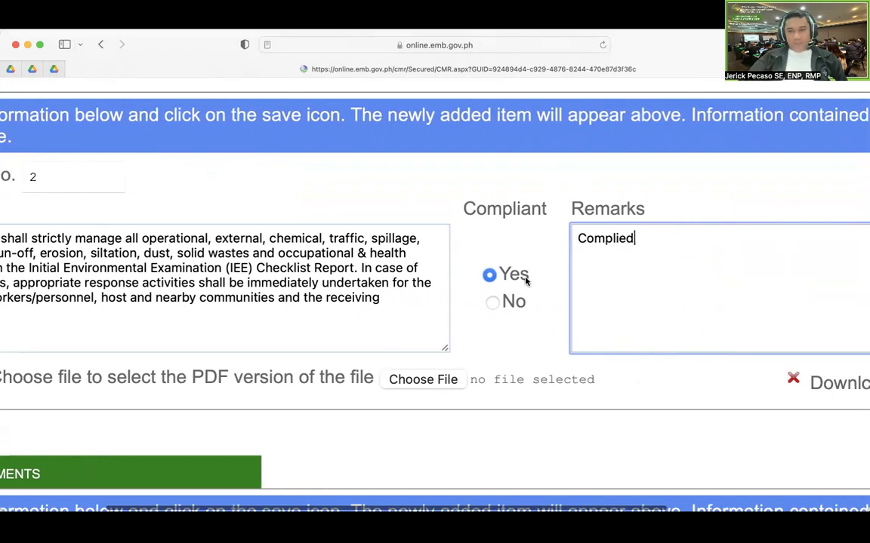
scroll(526, 280, right, 8)
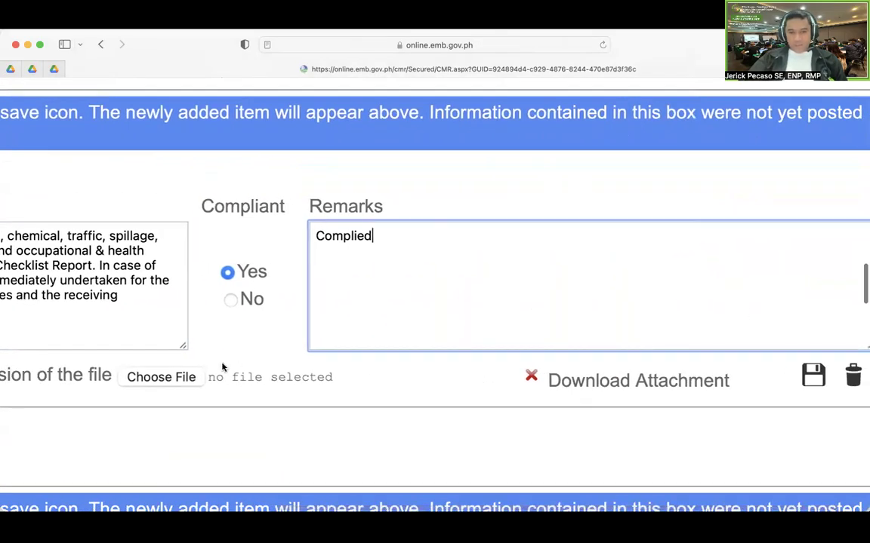
click(813, 378)
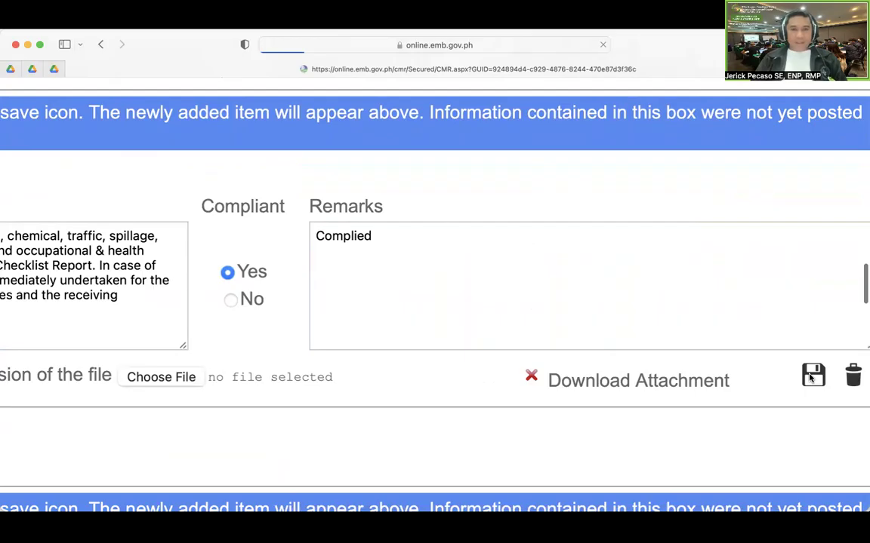
scroll(151, 241, up, 5)
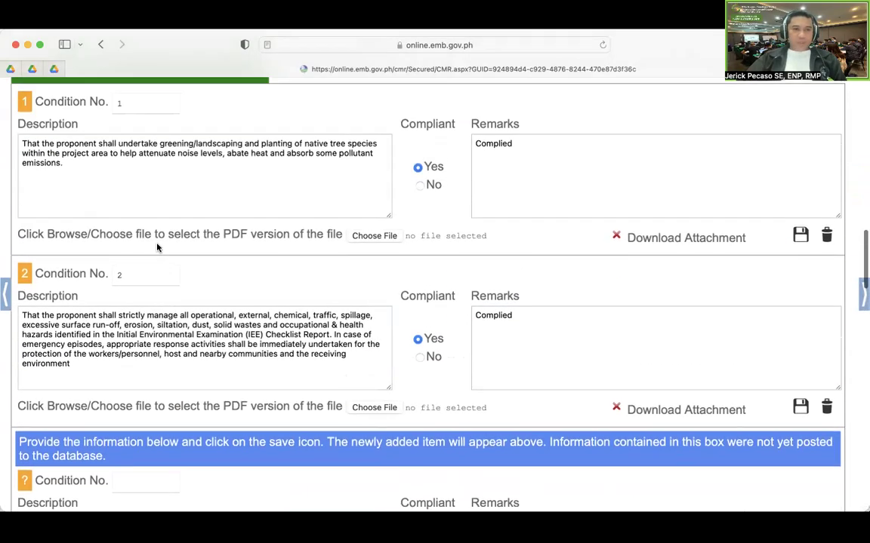
scroll(157, 247, up, 1)
drag(27, 124, 111, 125)
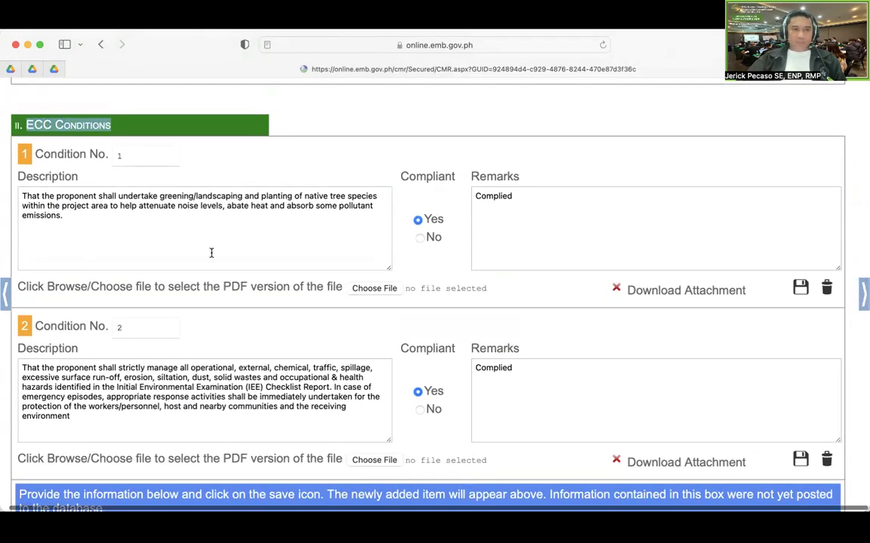
Step: Enter "Air Pollution" as the impact in the blank EMP Commitments entry
scroll(239, 316, down, 10)
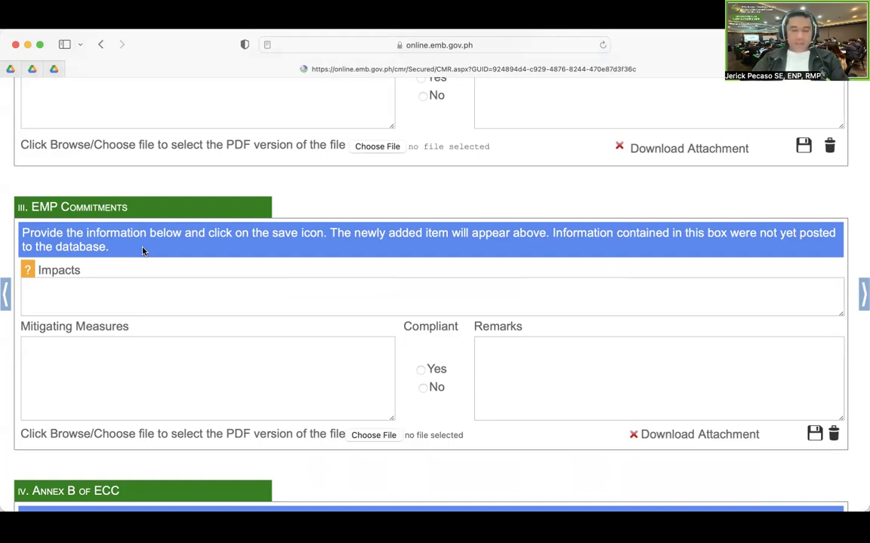
scroll(151, 249, down, 1)
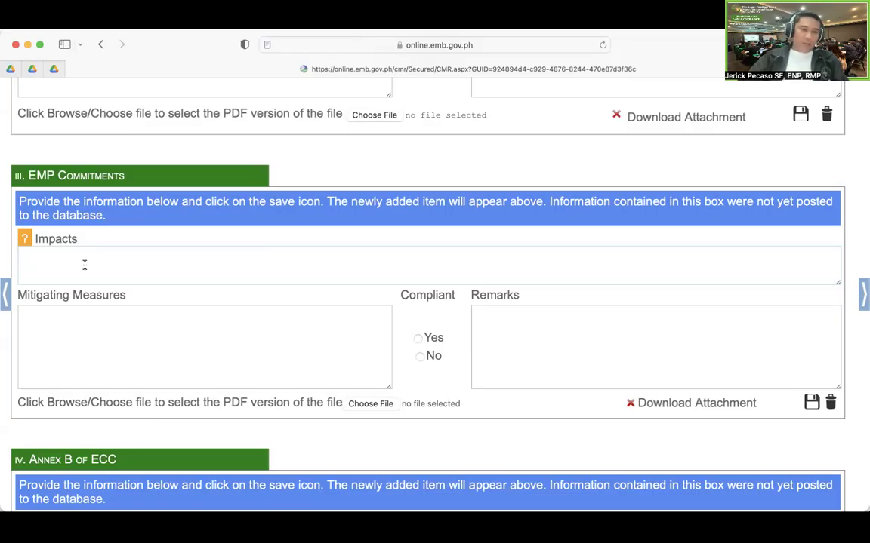
click(84, 265)
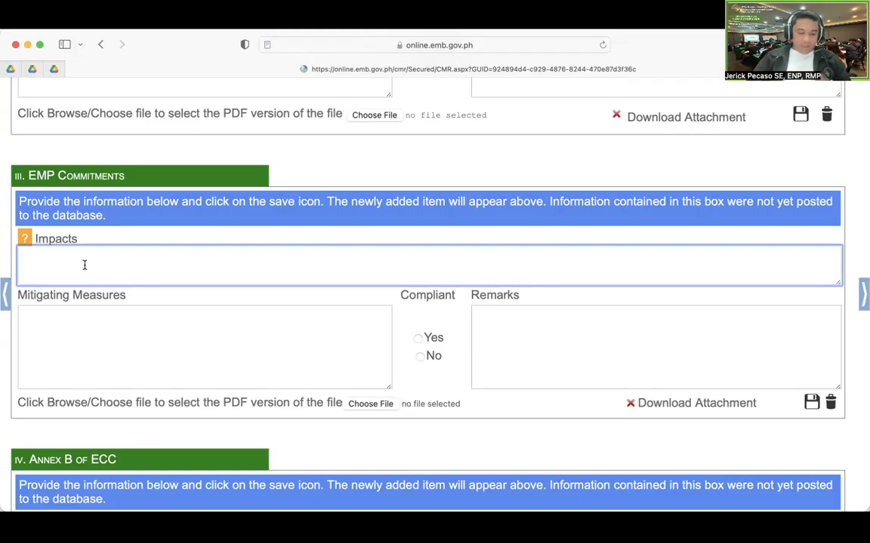
text(Air Pollutio)
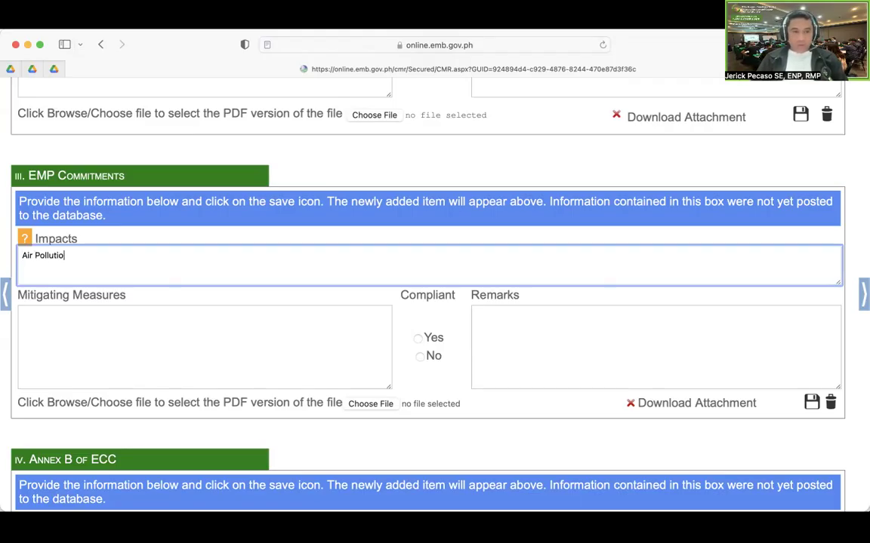
text(n)
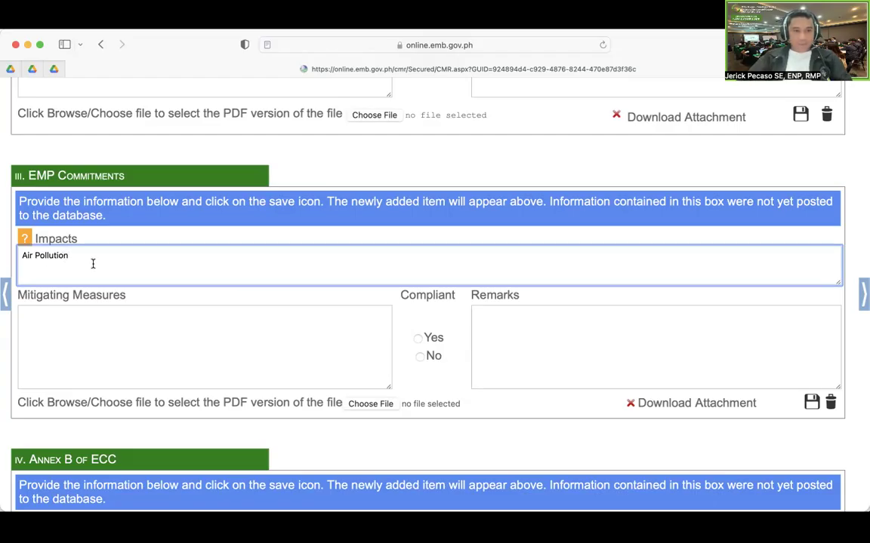
scroll(91, 264, up, 5)
scroll(105, 263, left, 2)
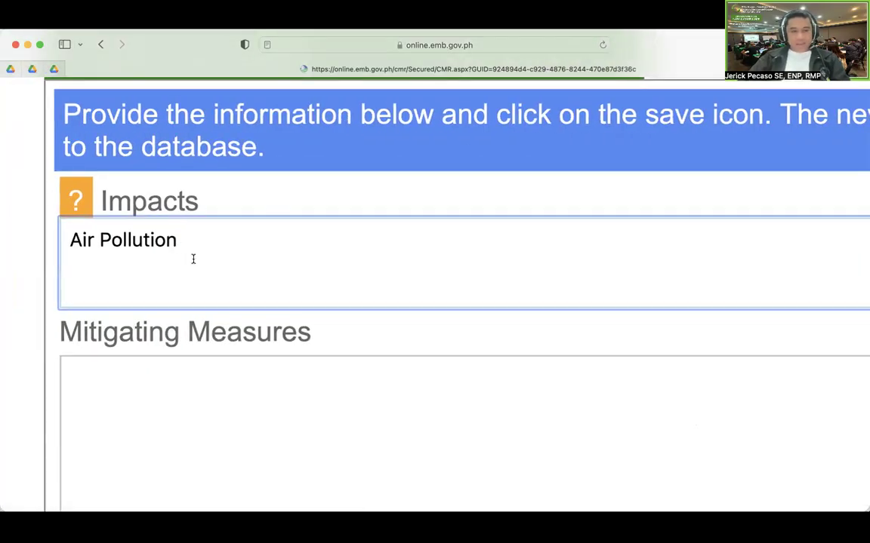
scroll(194, 259, down, 1)
scroll(193, 259, up, 3)
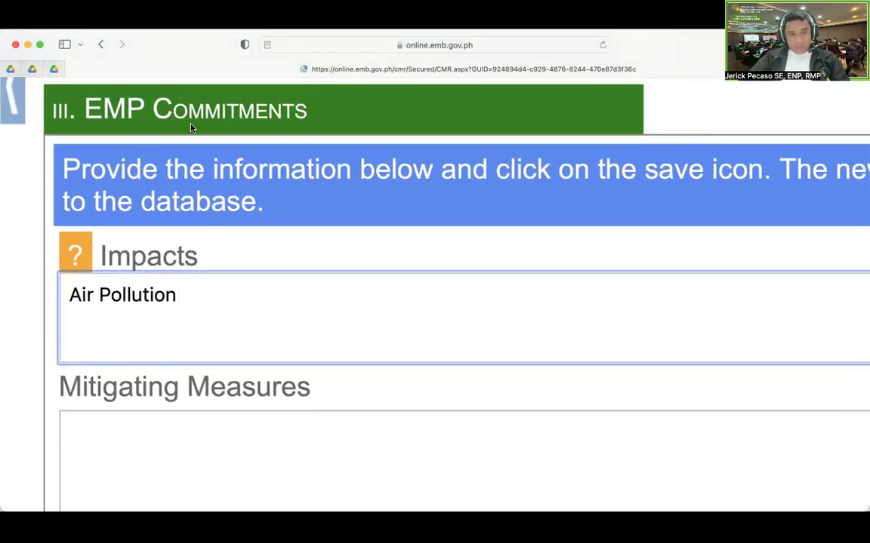
Step: Enter "Regular and proper maintenance of installed generator set." as the mitigating measure for the Air Pollution impact
scroll(234, 219, down, 2)
click(181, 351)
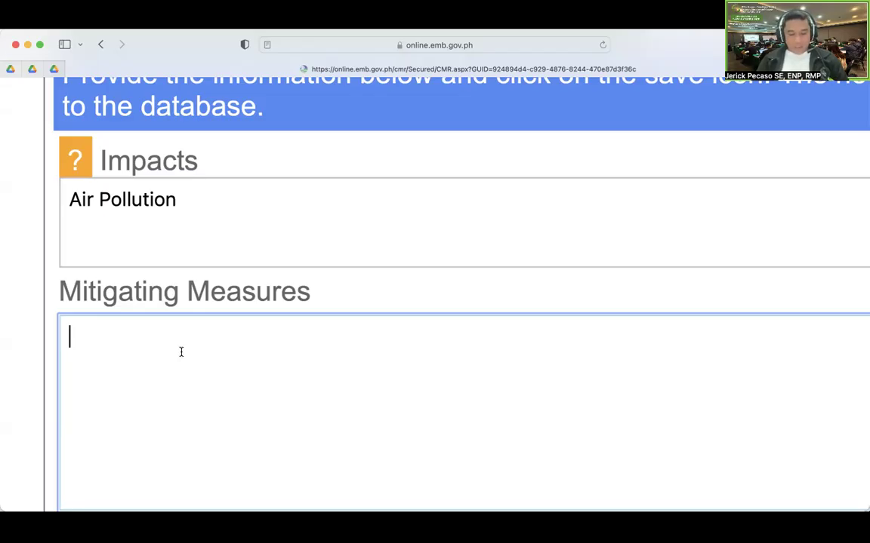
text(Regula)
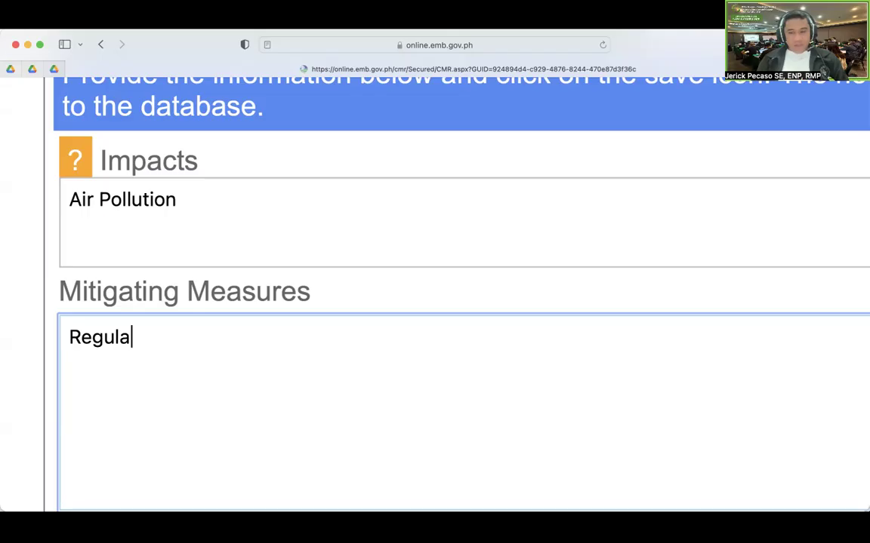
text(r and proper ,ai)
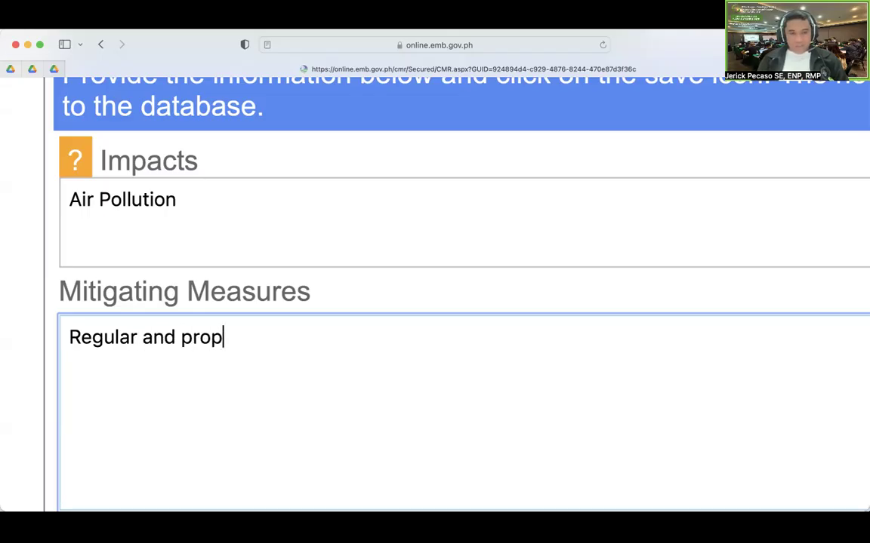
key(BackSpace)
key(BackSpace)
key(BackSpace)
text(ma)
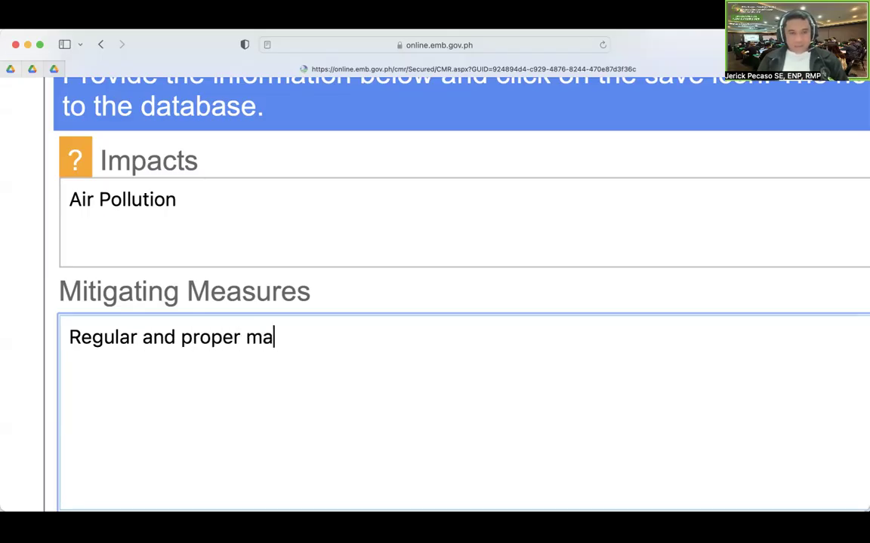
text(intenance o)
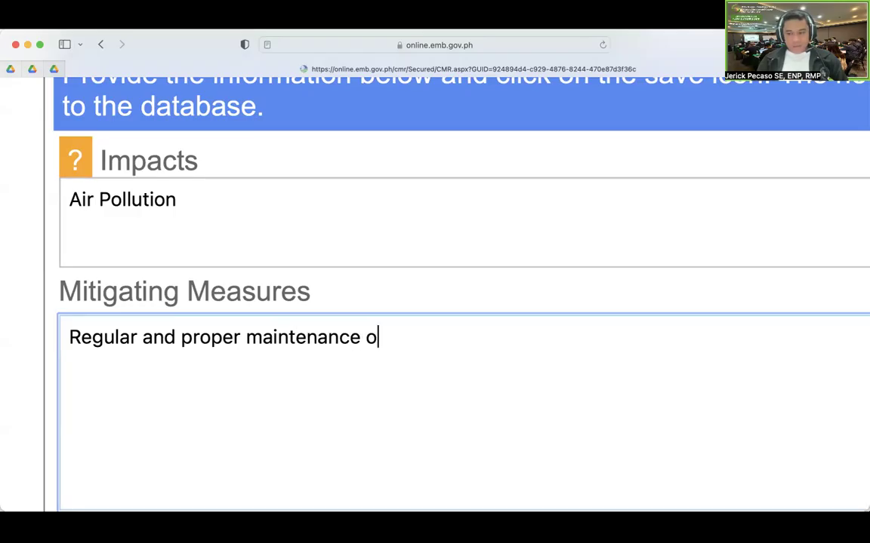
text(f inst)
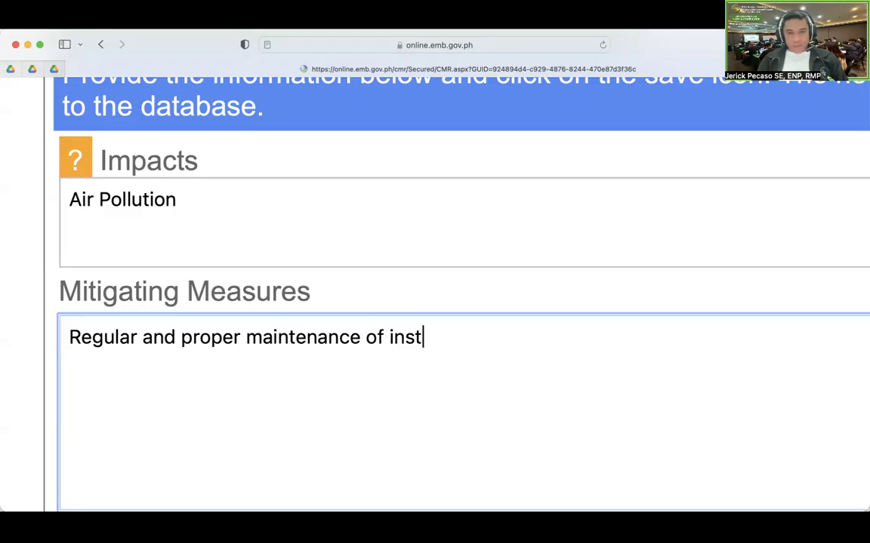
text(alled generator se)
key(BackSpace)
text(or set.)
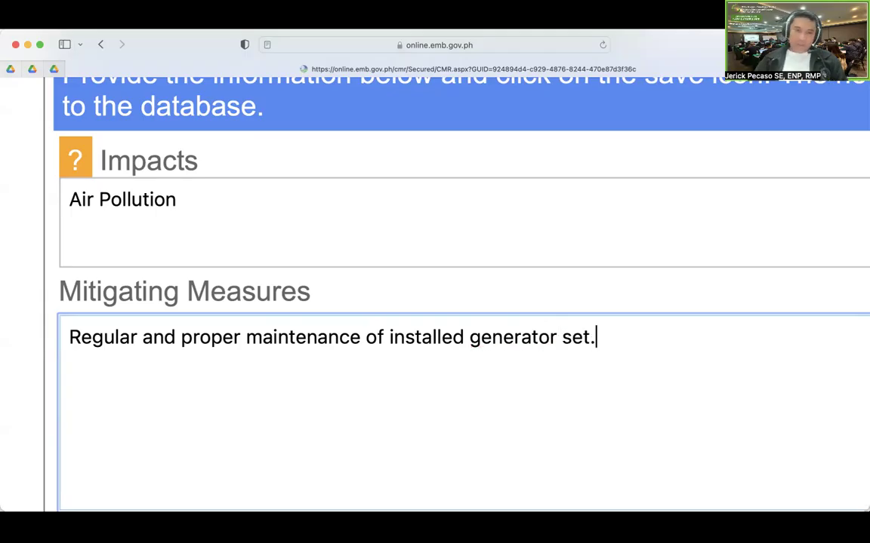
Step: Mark the Air Pollution commitment as compliant with Yes and enter "Complied." as its remarks
scroll(277, 332, right, 5)
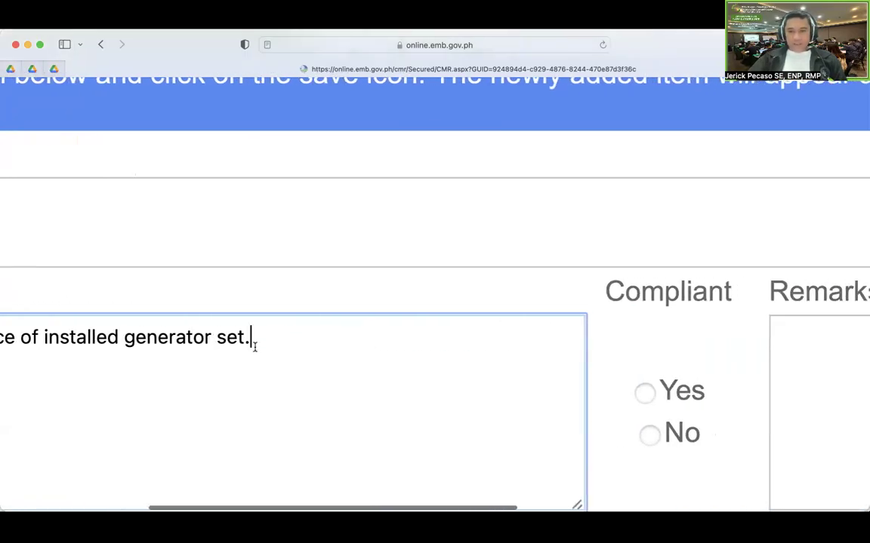
click(645, 393)
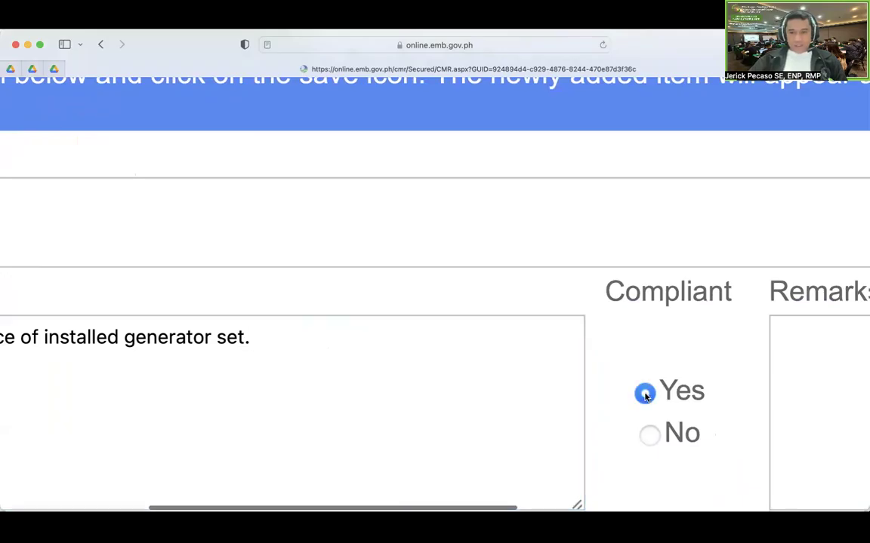
scroll(748, 388, right, 3)
scroll(748, 388, right, 1)
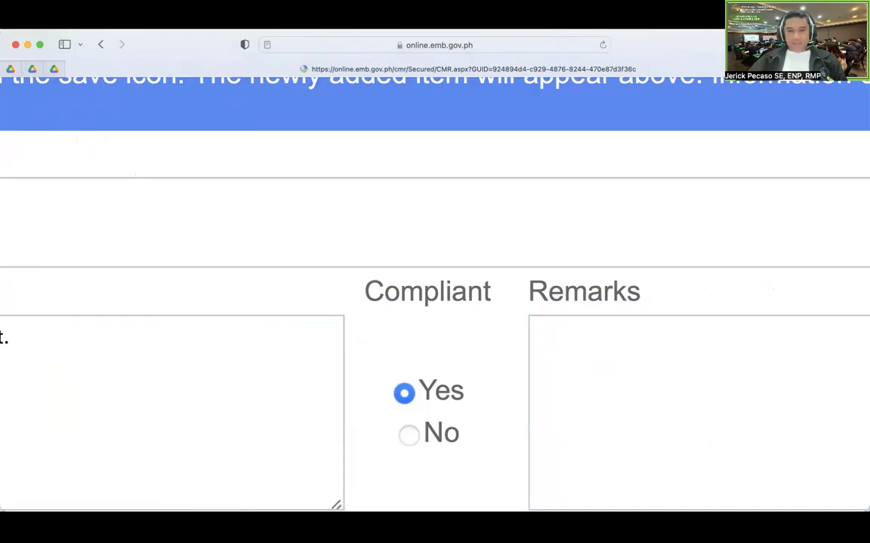
click(623, 360)
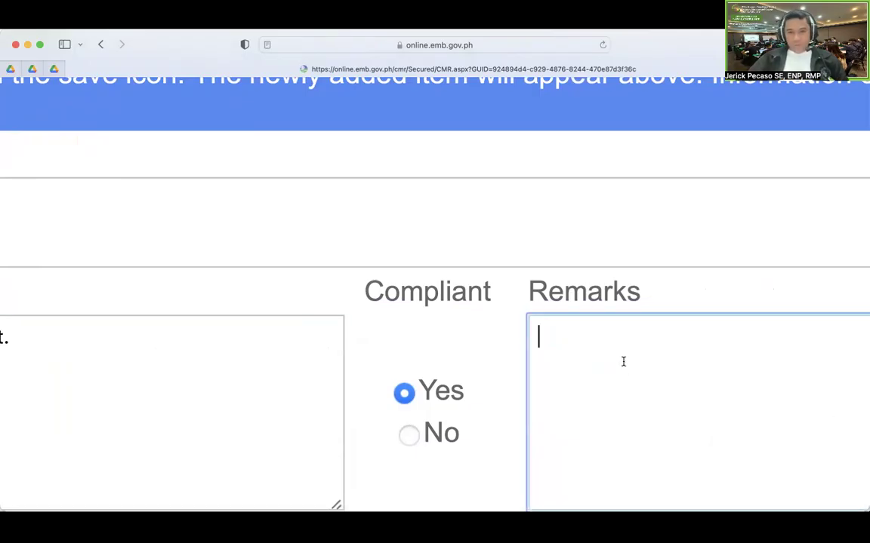
text(Comp)
text(ed.)
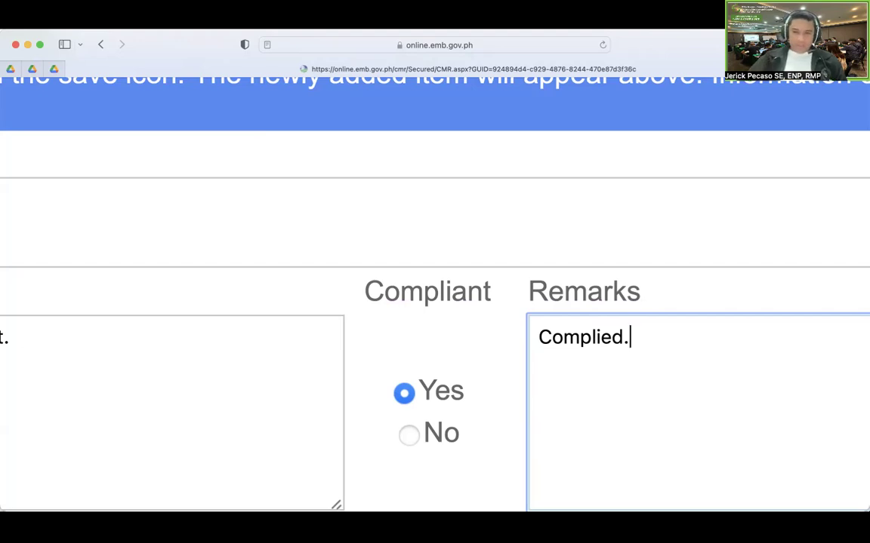
Step: Add a second line to the Air Pollution remarks reading "The generator set is typically on standby mode but is properly maintained."
scroll(596, 363, right, 4)
key(Return)
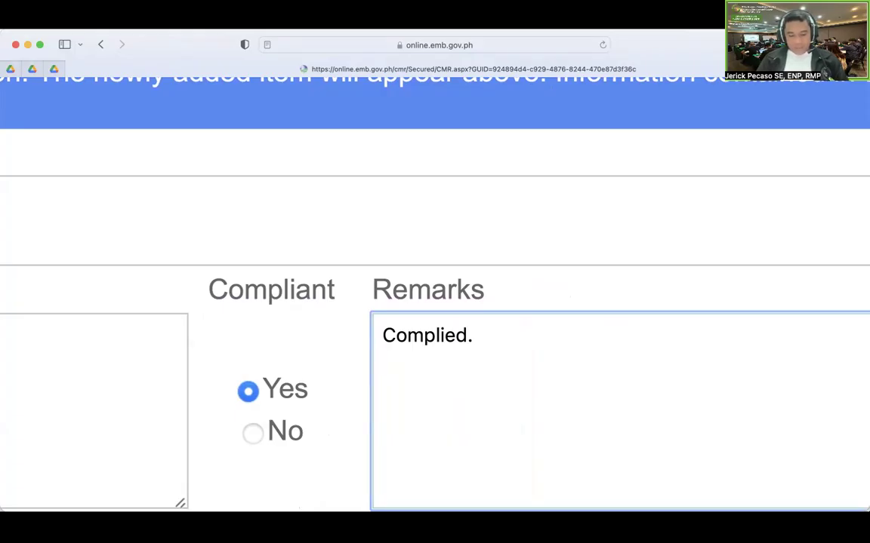
text(Gens)
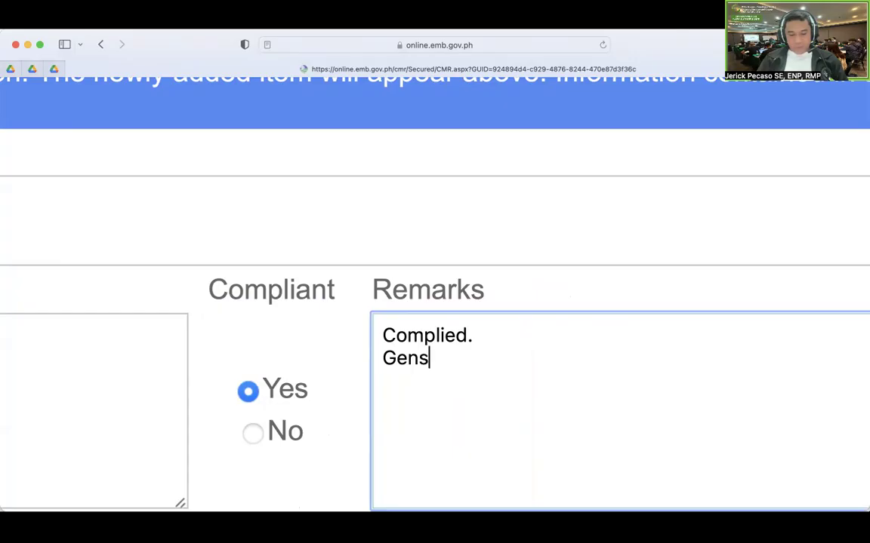
key(BackSpace)
key(BackSpace)
key(BackSpace)
key(BackSpace)
text(The genera)
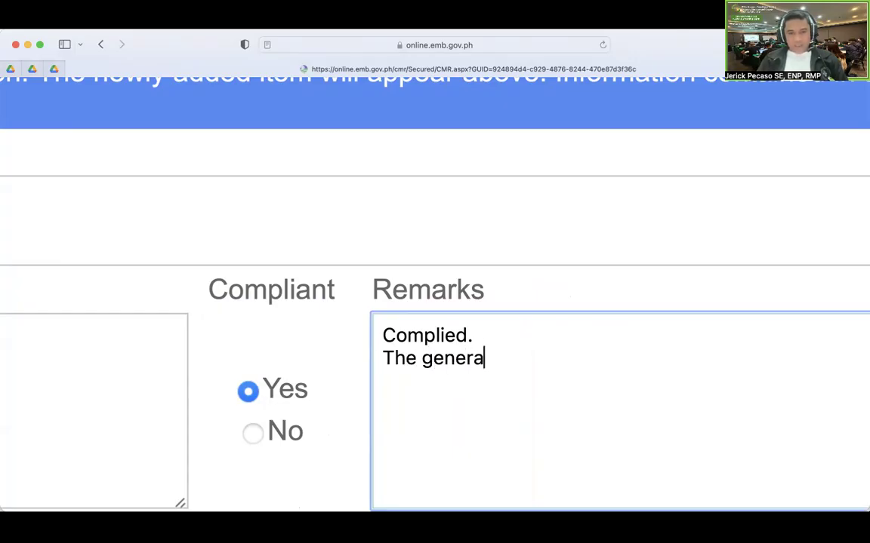
text(tor set )
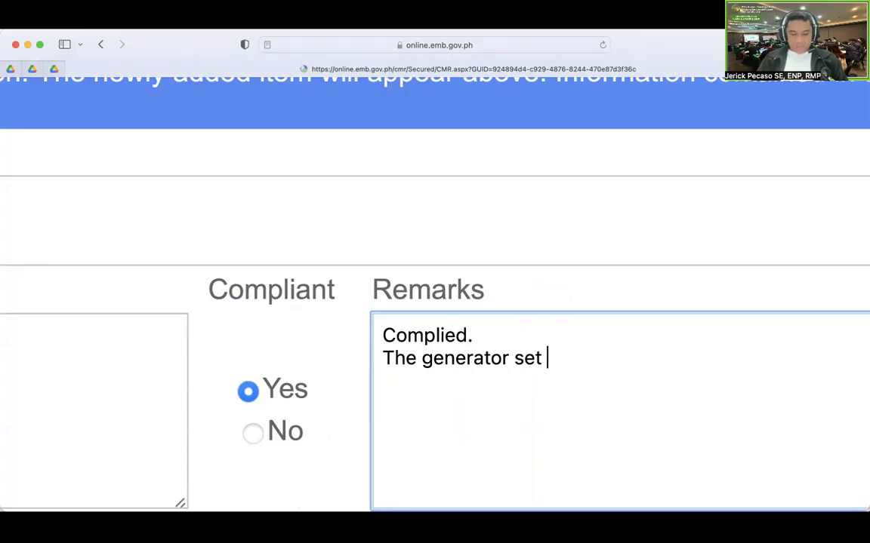
text(is typi)
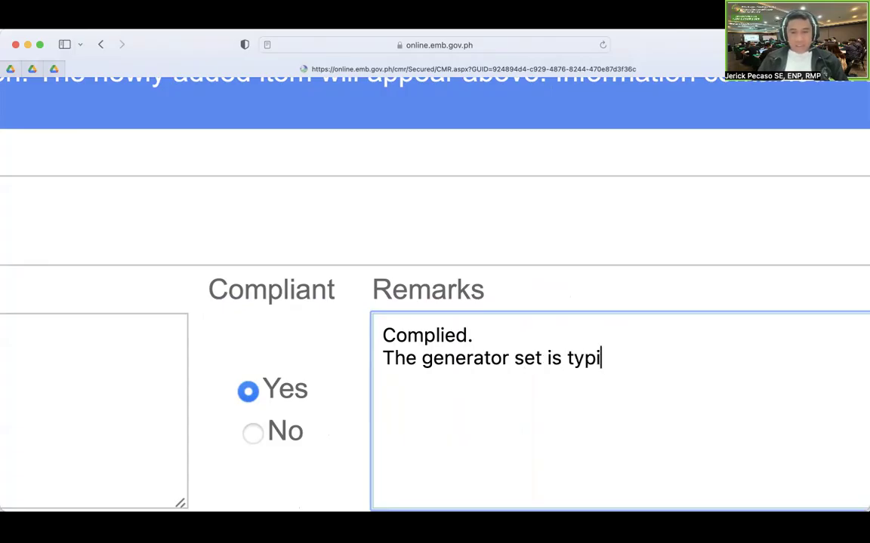
text(cally on stab)
key(BackSpace)
text(n)
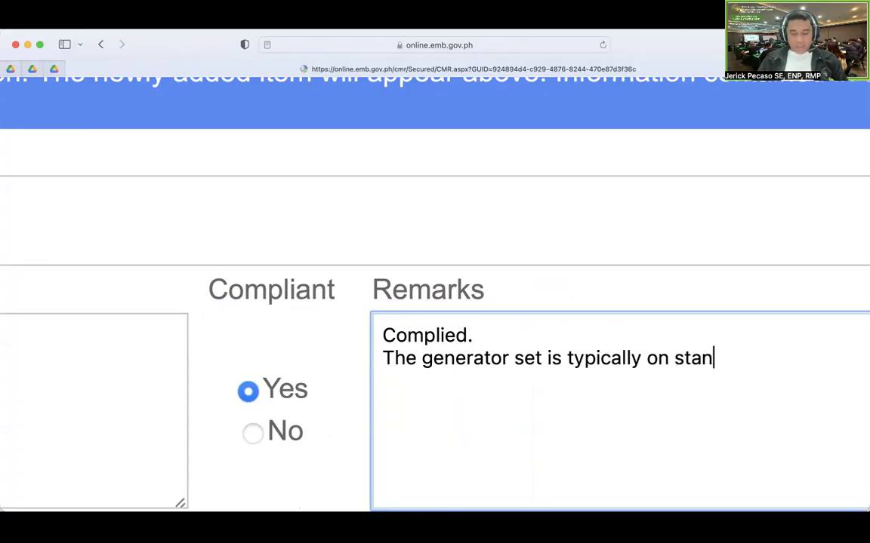
text(dby)
key(BackSpace)
key(BackSpace)
text(by )
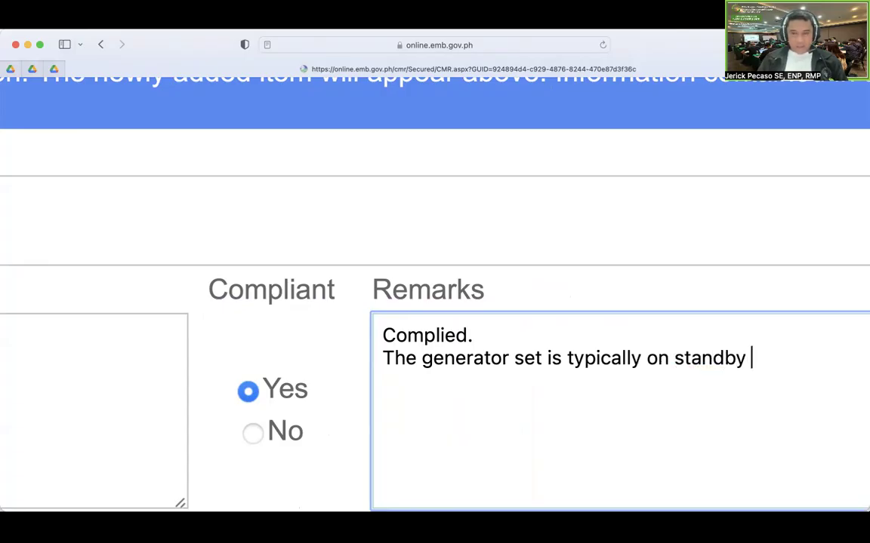
text(mode bu)
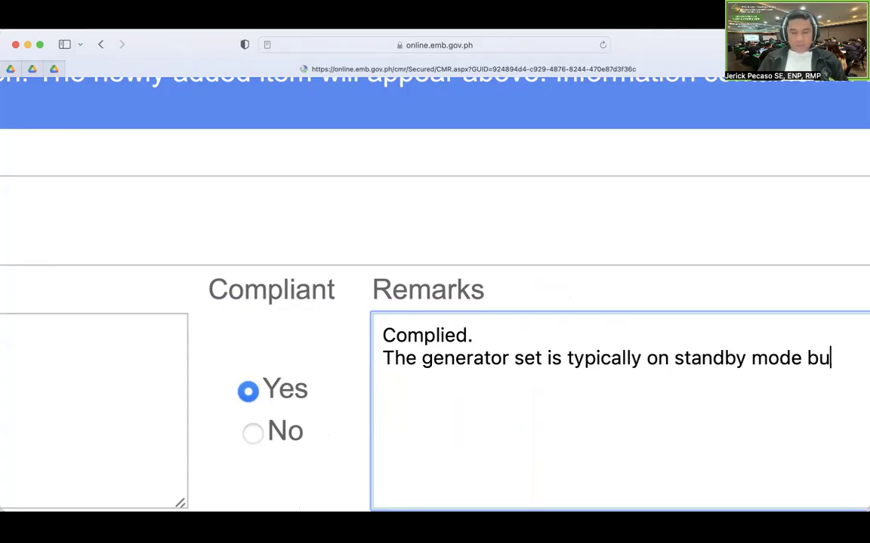
text(t is proper)
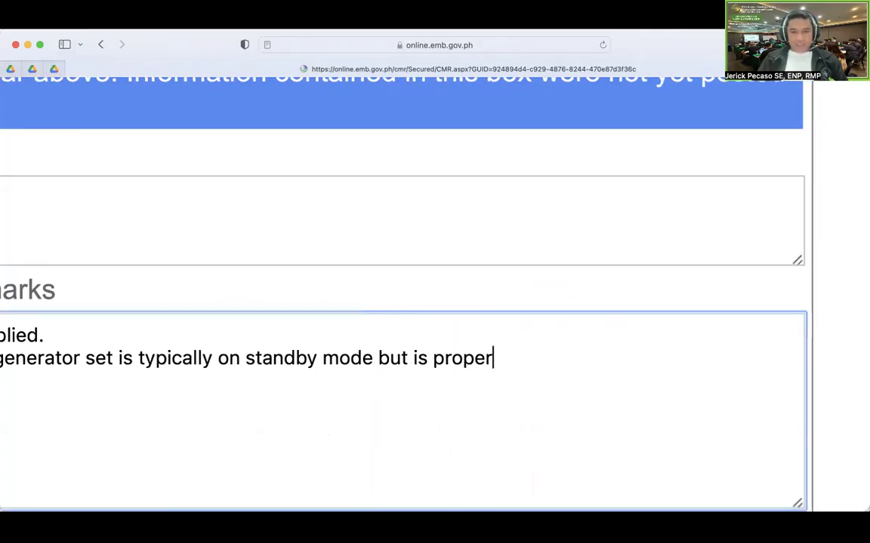
text(ly maita)
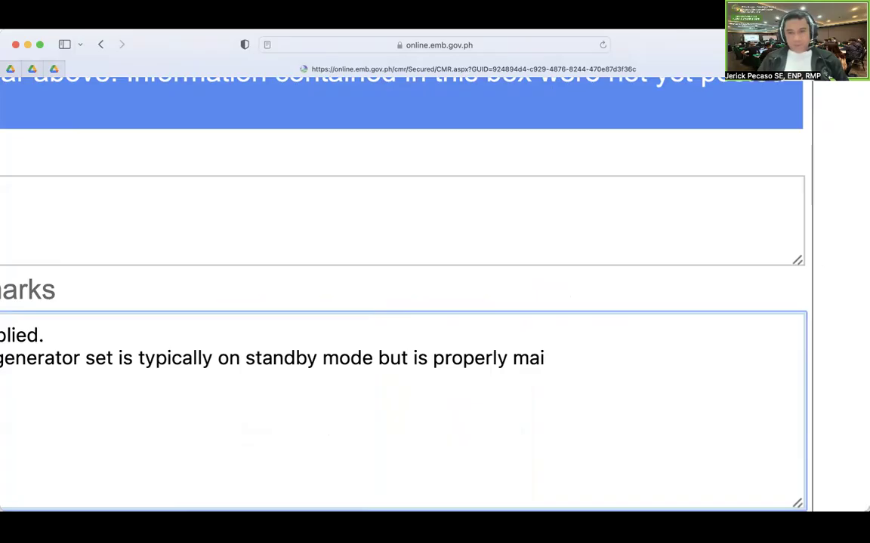
key(BackSpace)
key(BackSpace)
text(ntained.)
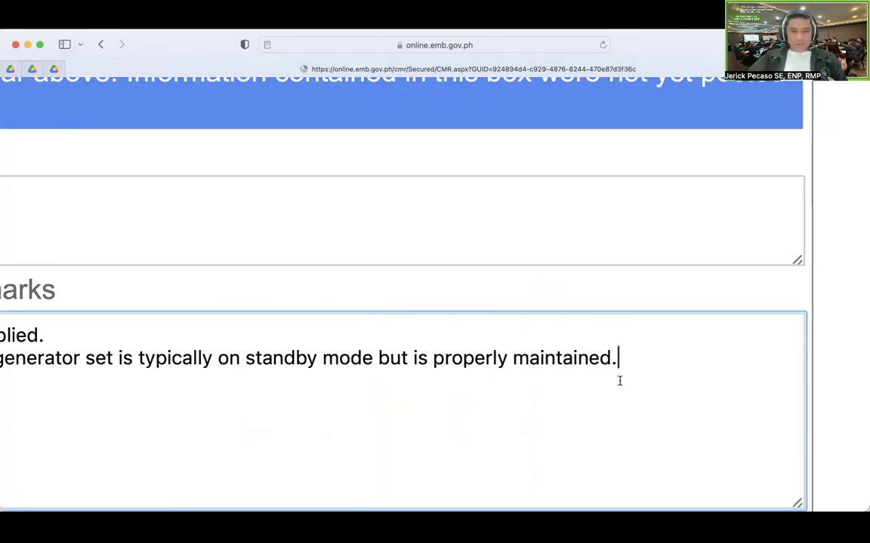
Step: Save the completed Air Pollution entry and check it in the EMP Commitments section
scroll(619, 380, left, 6)
scroll(391, 357, left, 10)
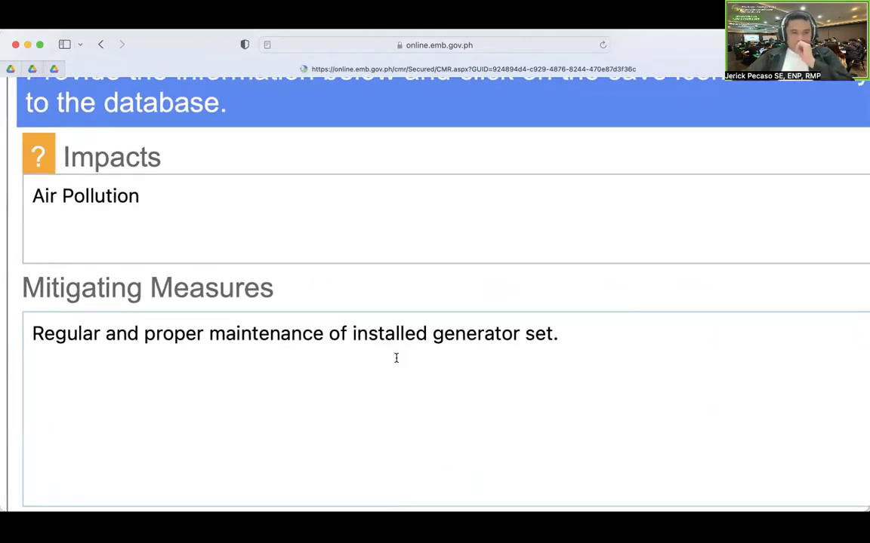
scroll(395, 358, down, 5)
scroll(395, 358, down, 5)
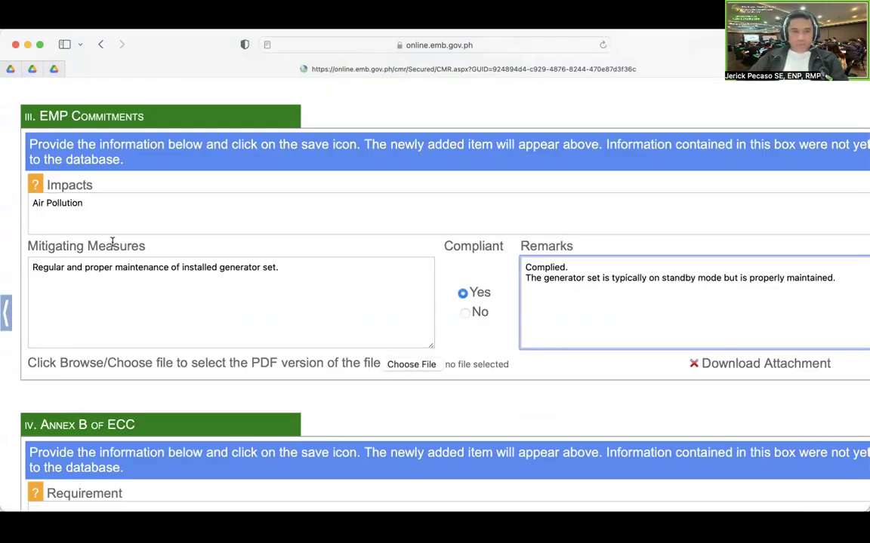
scroll(118, 281, up, 3)
scroll(117, 281, down, 3)
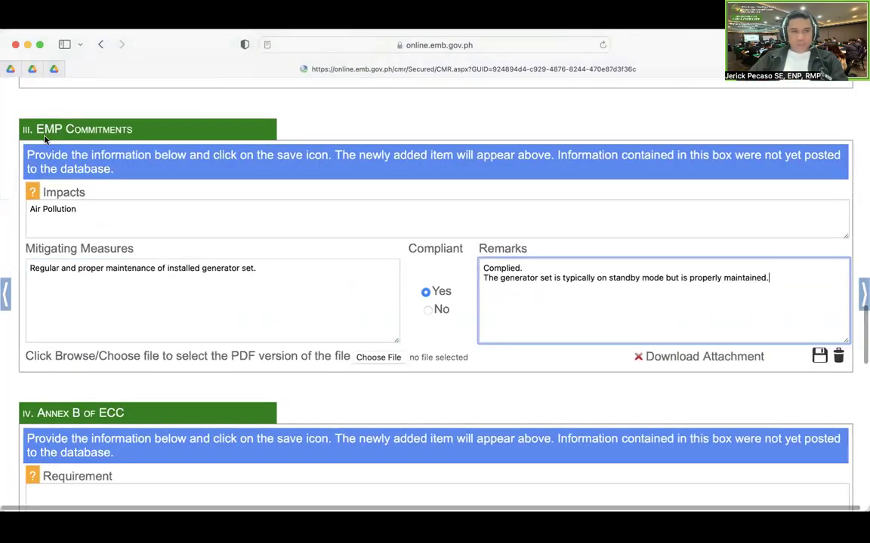
drag(37, 129, 81, 129)
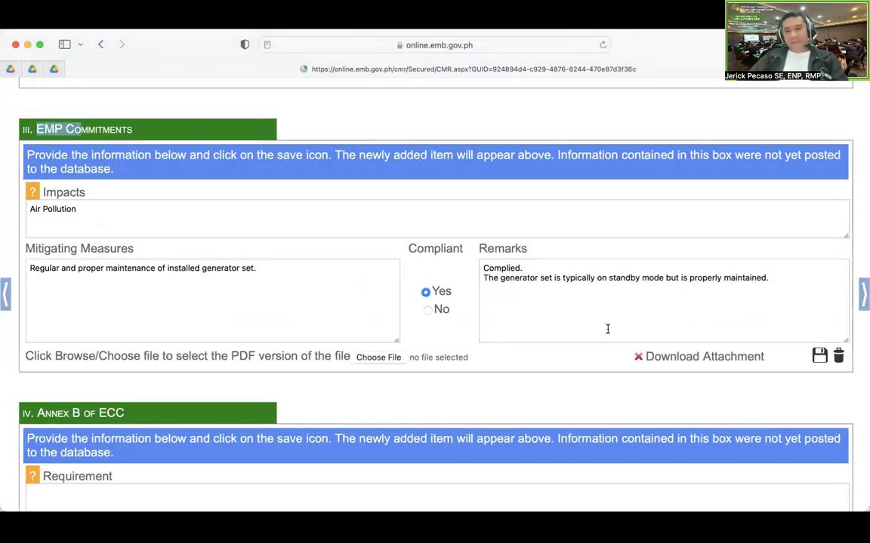
scroll(608, 328, right, 1)
scroll(803, 355, up, 5)
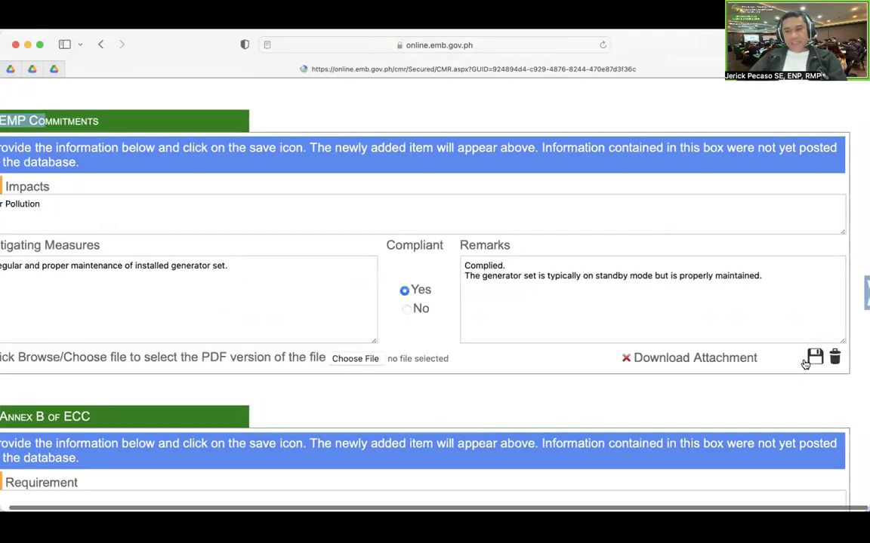
click(772, 349)
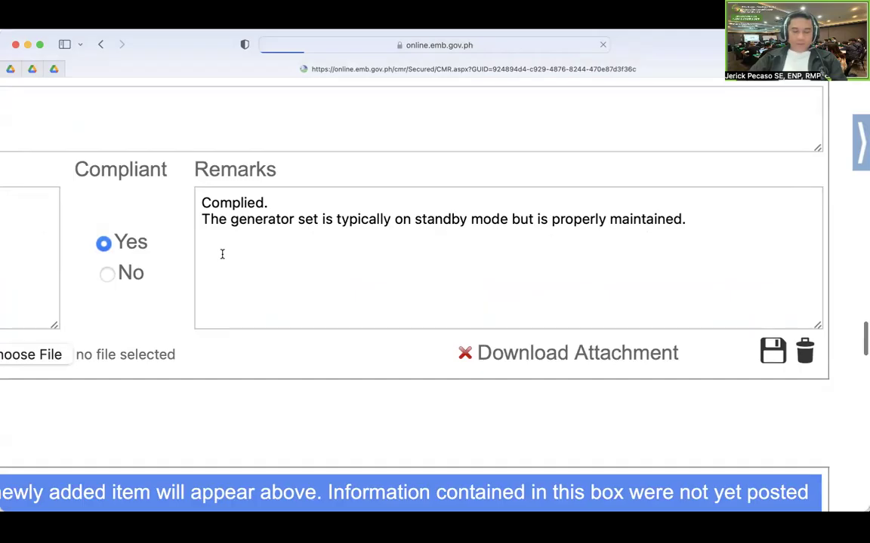
scroll(222, 254, down, 3)
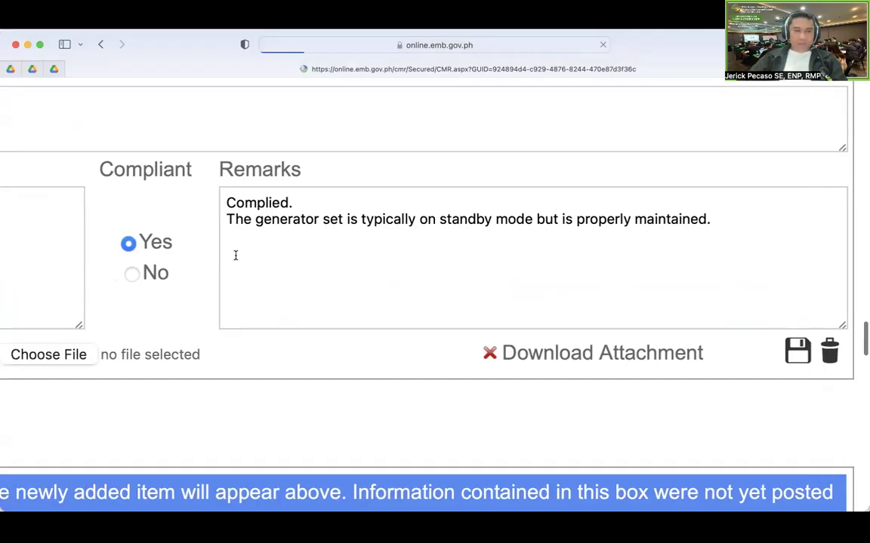
scroll(239, 255, up, 4)
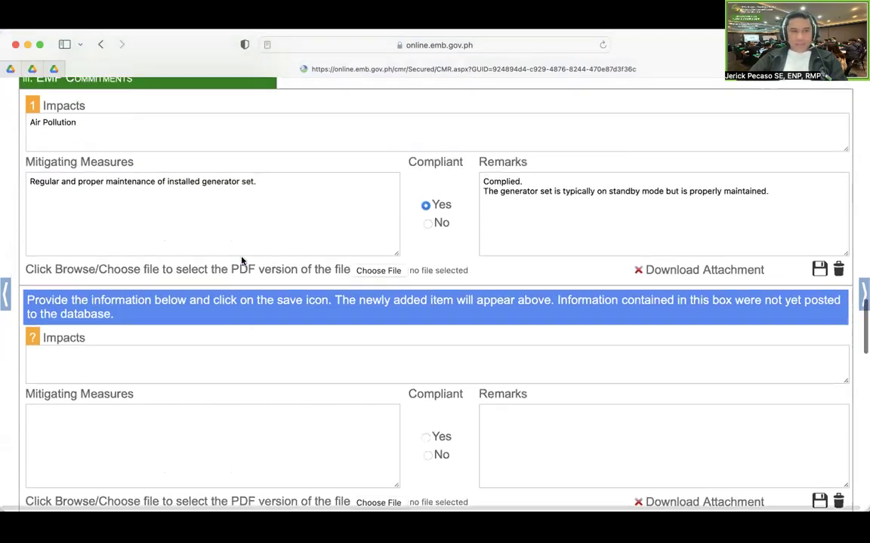
scroll(187, 252, down, 1)
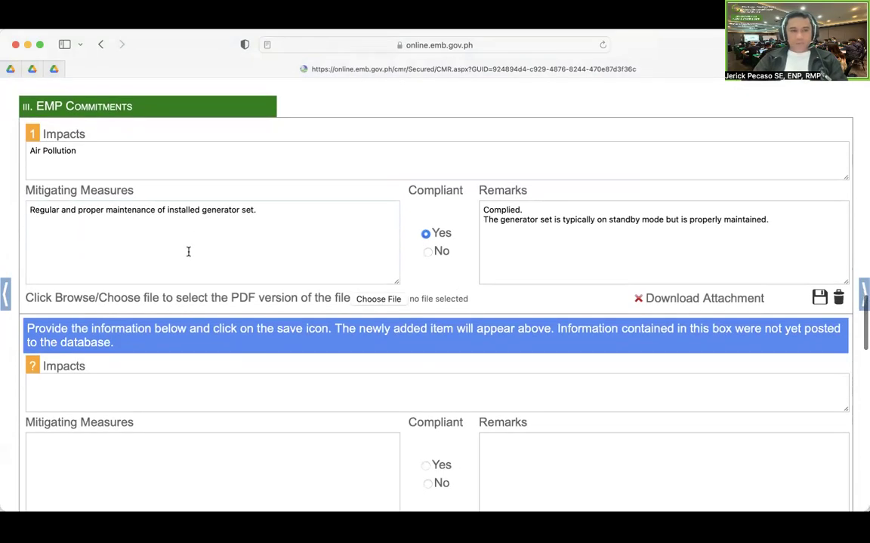
Step: Enter "Water Pollution" as the impact in the blank EMP Commitments entry
scroll(188, 251, down, 5)
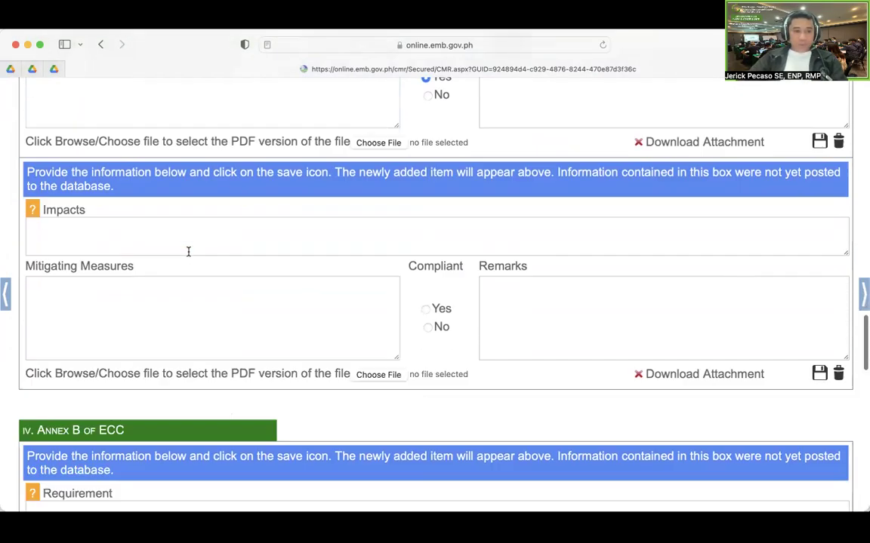
click(107, 192)
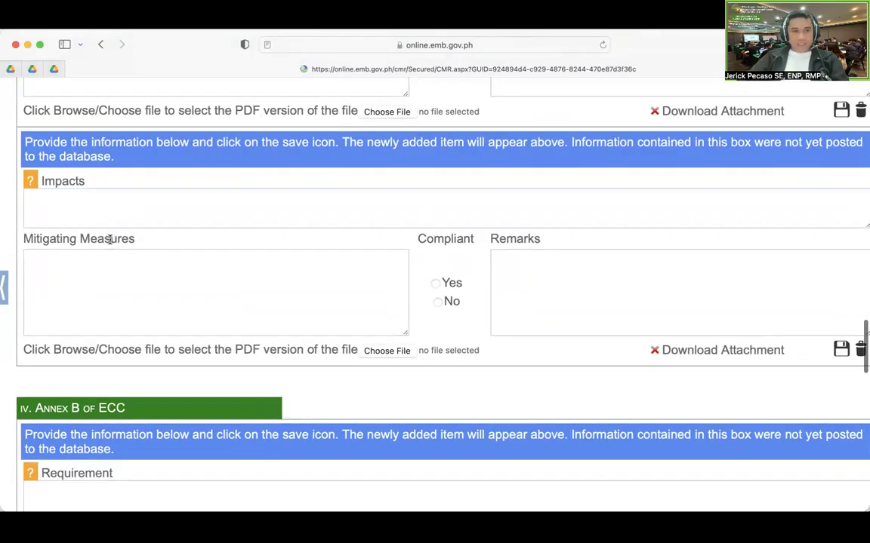
scroll(103, 210, up, 5)
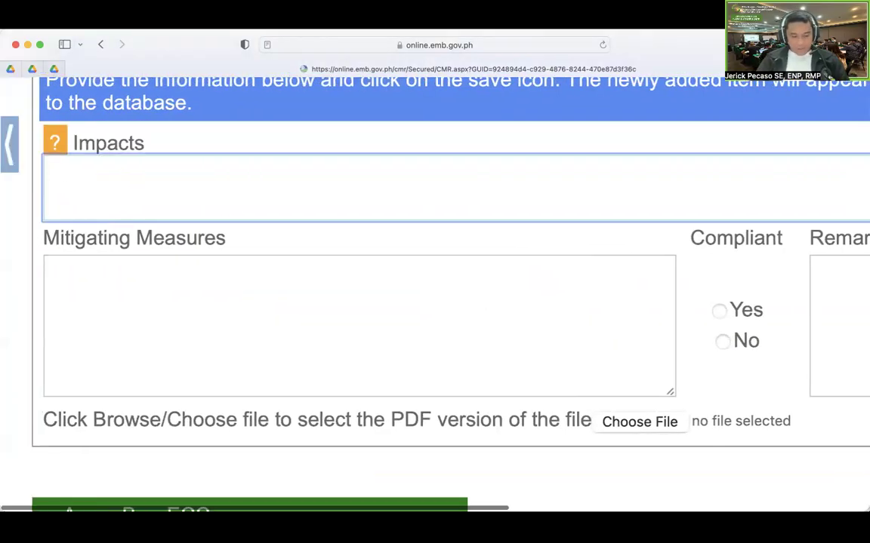
text(Water Pollution)
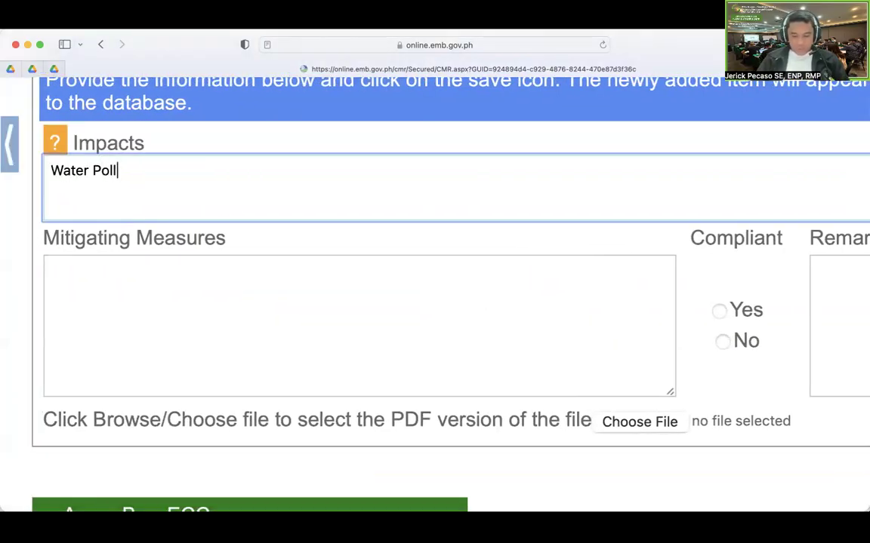
Step: Enter "Provision of Wastewater Treatment Facility." as the mitigating measure for the Water Pollution impact
click(181, 297)
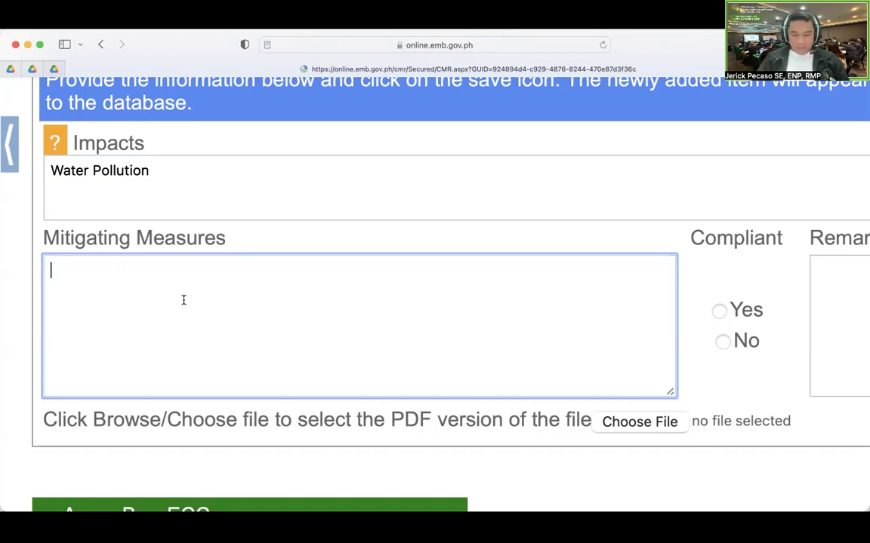
text(Provision o)
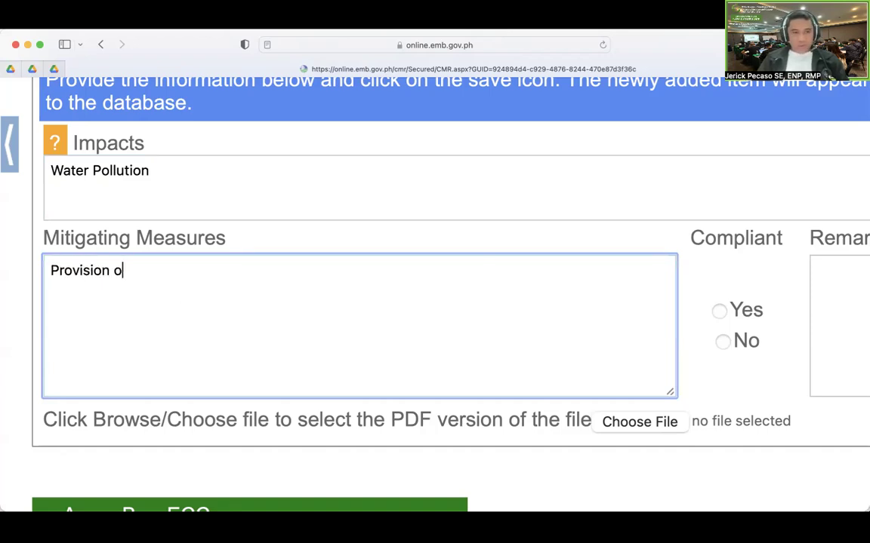
text(f Wa)
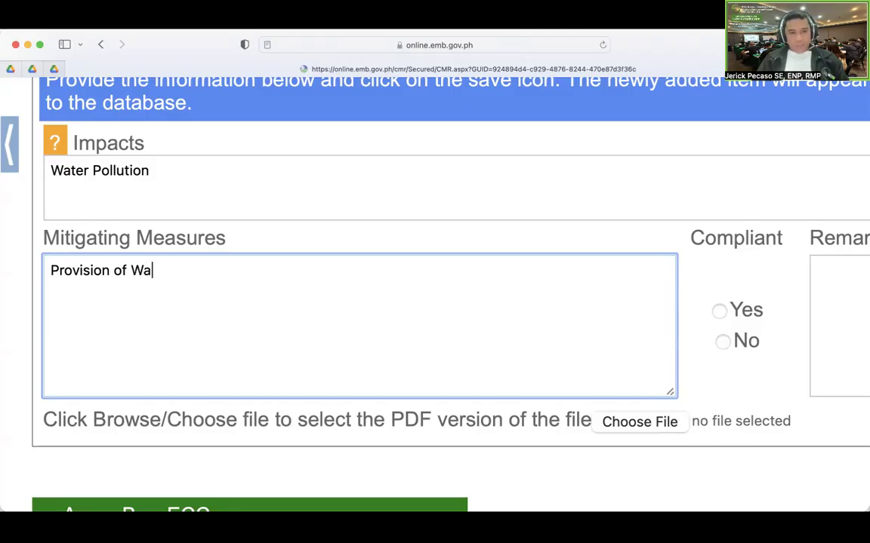
text(stewater T)
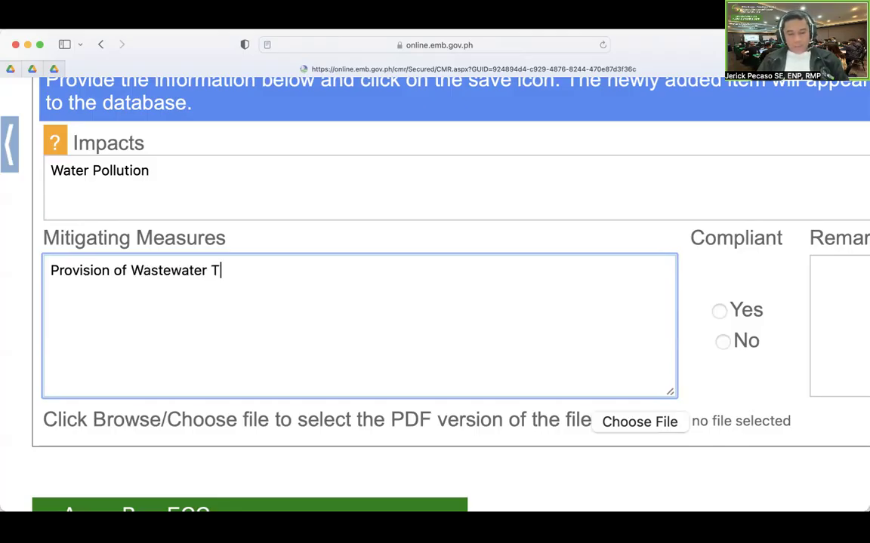
text(reatment Fac)
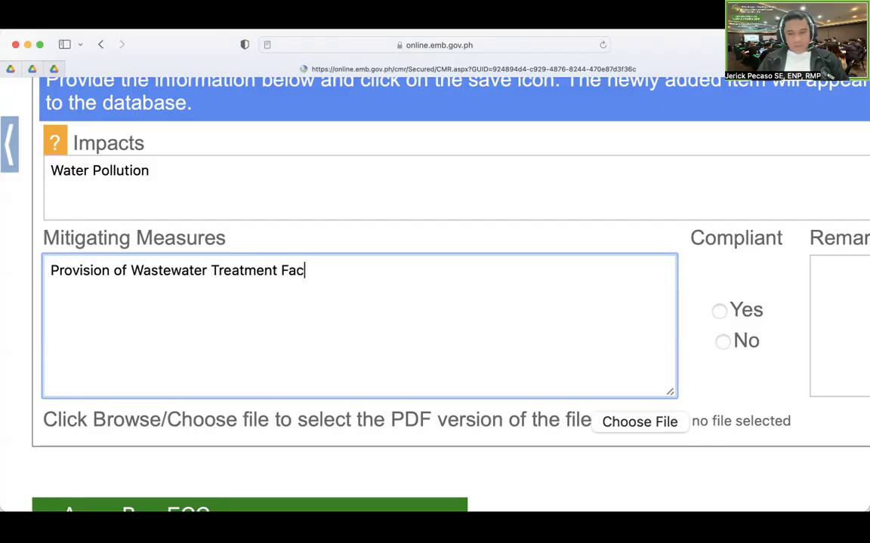
text(ility.)
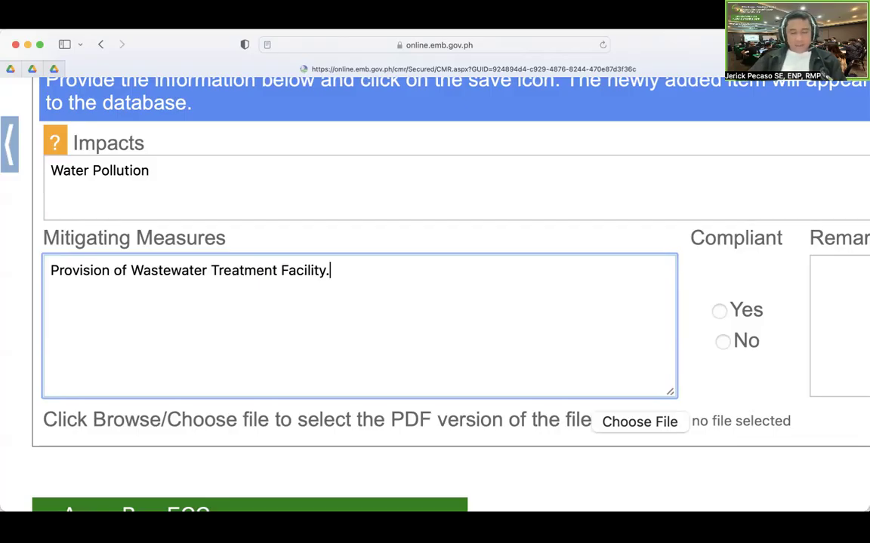
drag(412, 283, 42, 263)
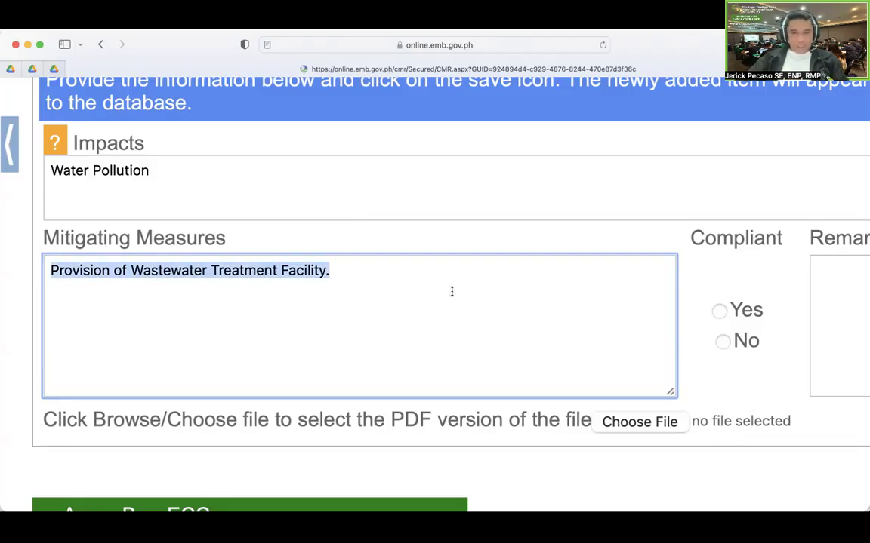
scroll(451, 291, right, 3)
scroll(450, 291, left, 3)
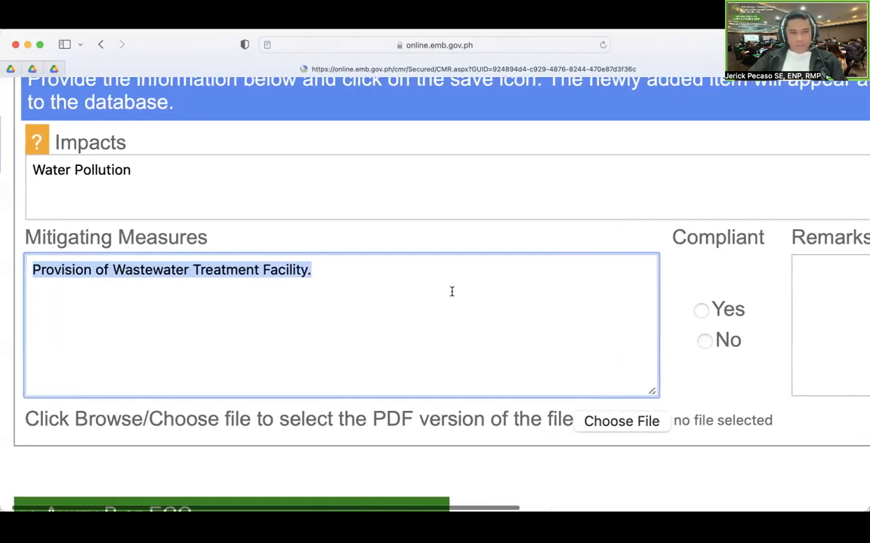
click(343, 299)
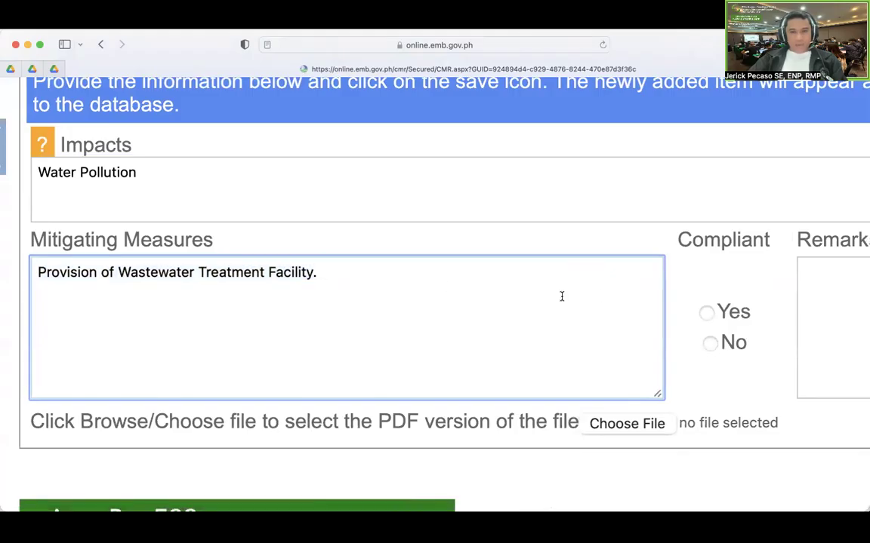
Step: Mark the Water Pollution commitment as compliant with Yes and enter "Complied." as its remarks
click(706, 314)
scroll(705, 315, right, 6)
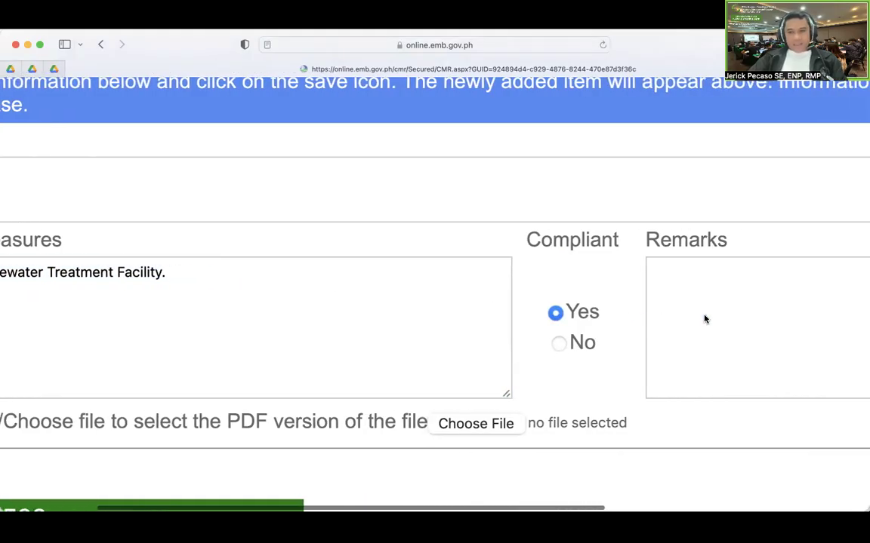
click(588, 287)
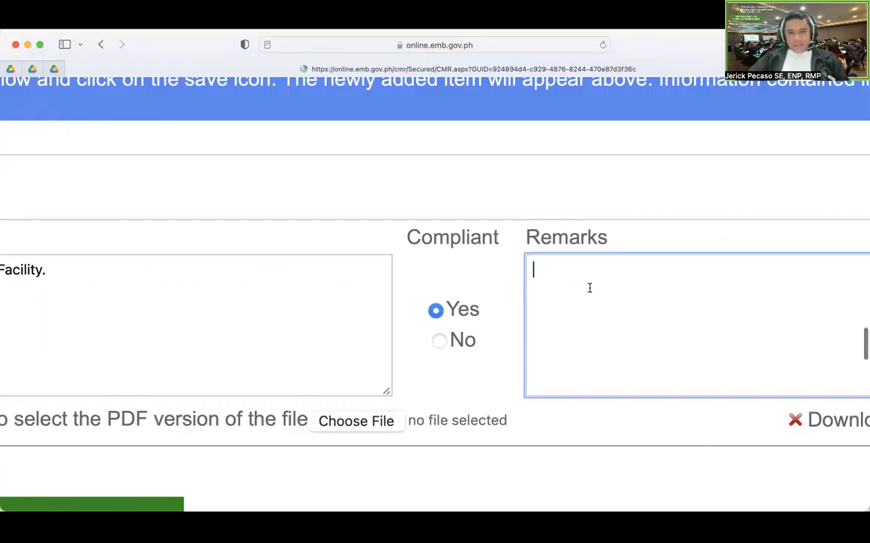
text(Complied)
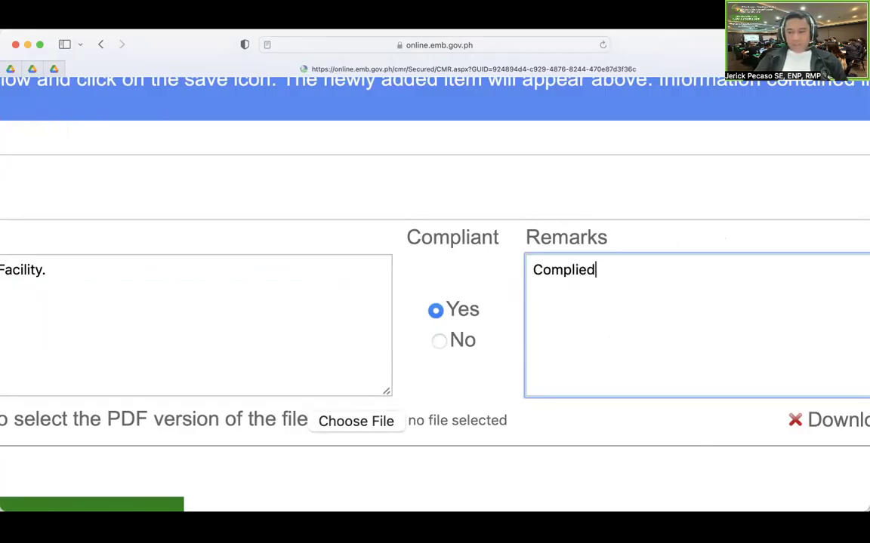
text(.)
Step: Add a second line to the Water Pollution remarks reading "The WWTF is properly maintained and functional"
key(Return)
text(The W)
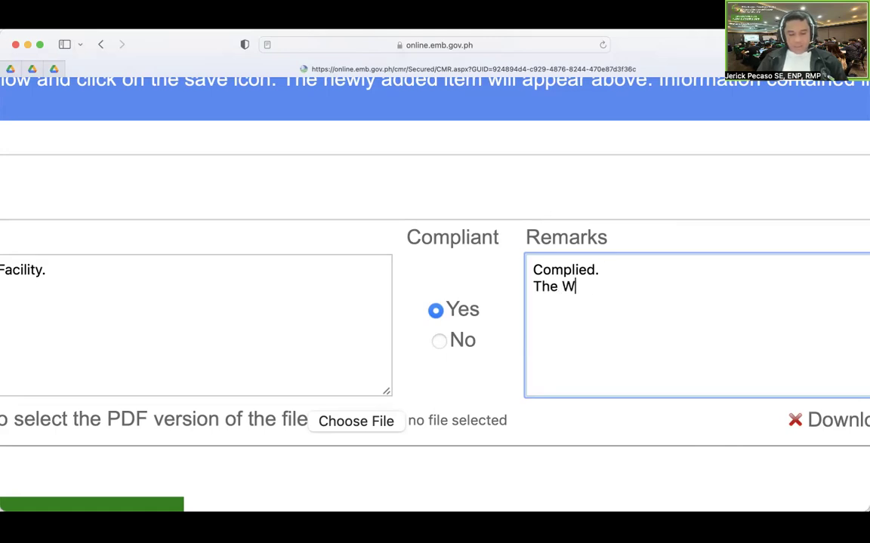
text(WTF)
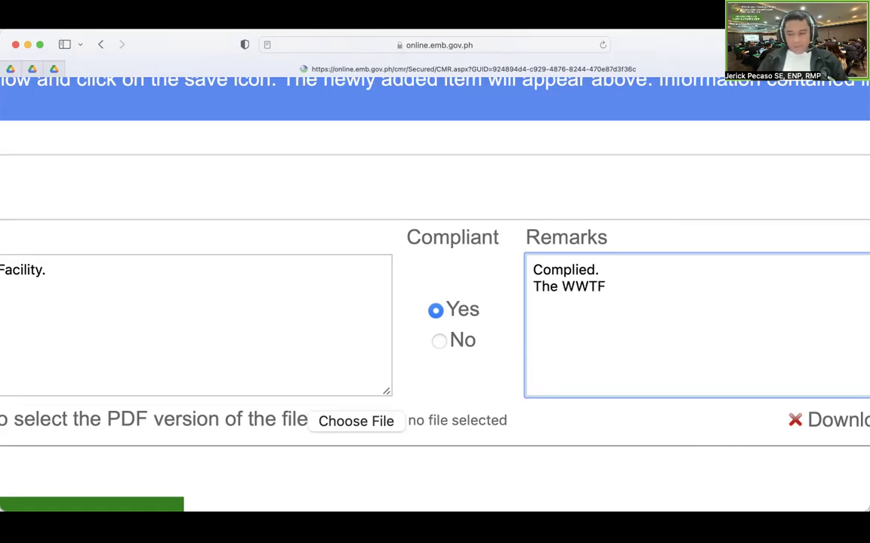
text( is proper)
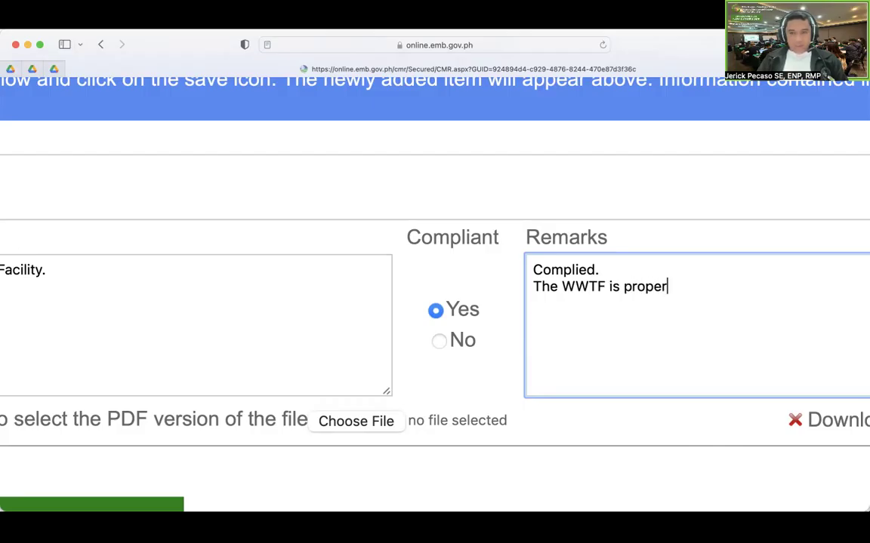
text(ly mai)
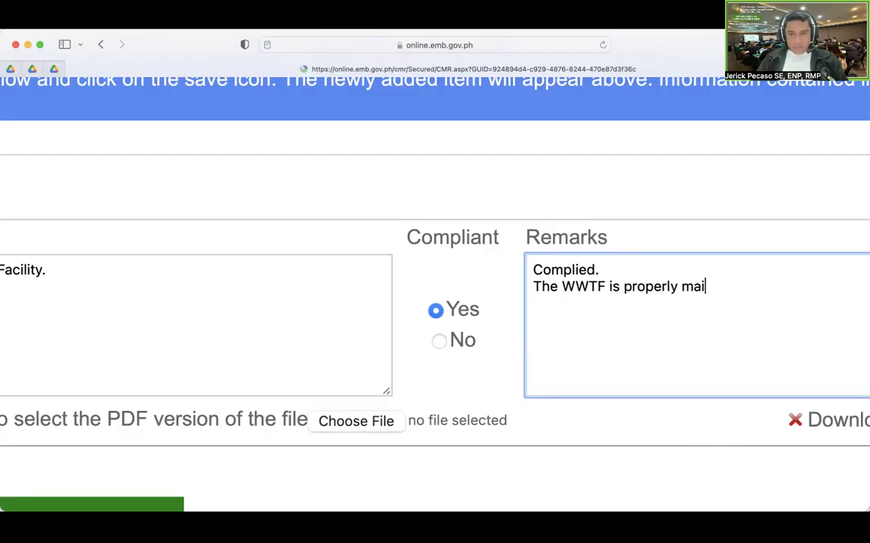
text(ntained)
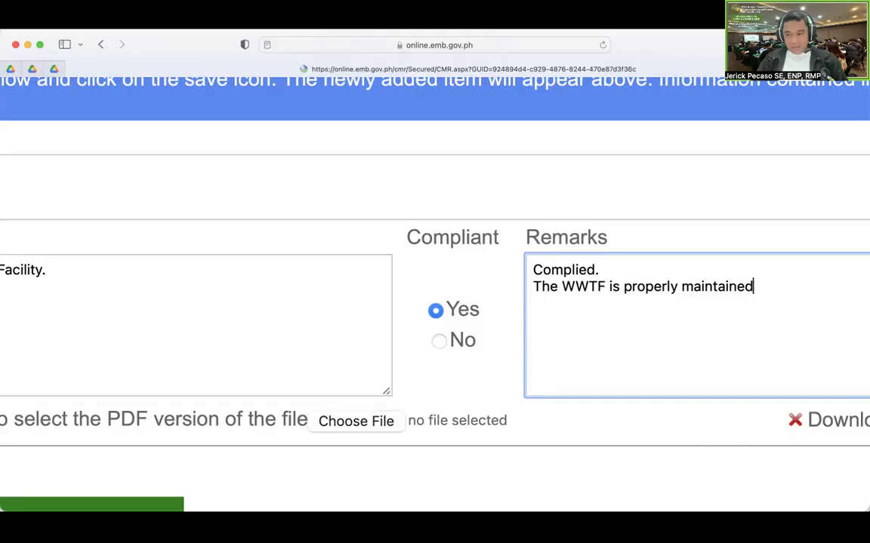
text( and )
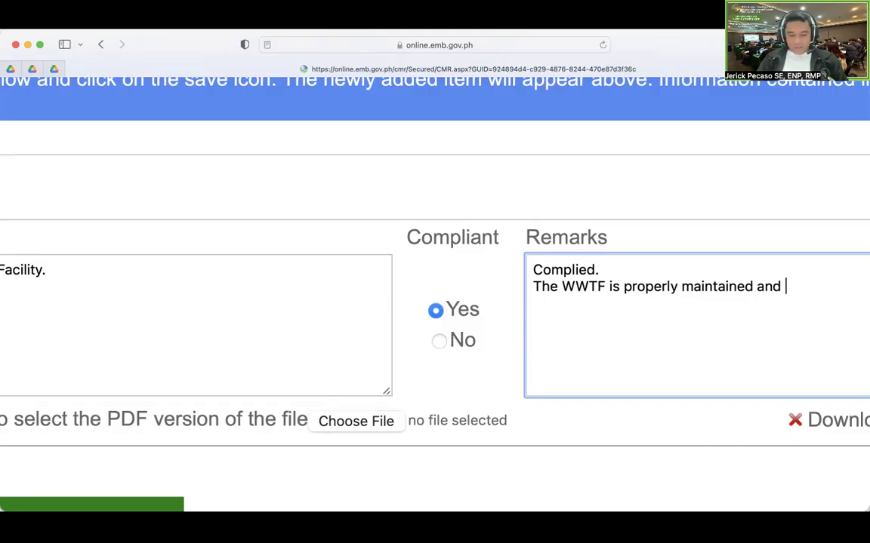
text(functional)
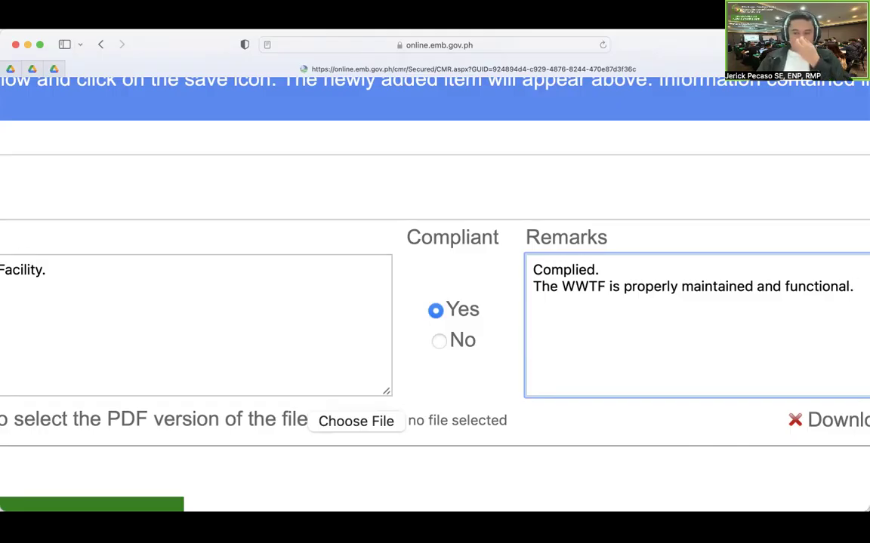
Step: Continue the Water Pollution remarks with the sentence "The result of laboratory analysis shows compliance to the standard set by DENR EMB."
text(. THe resu)
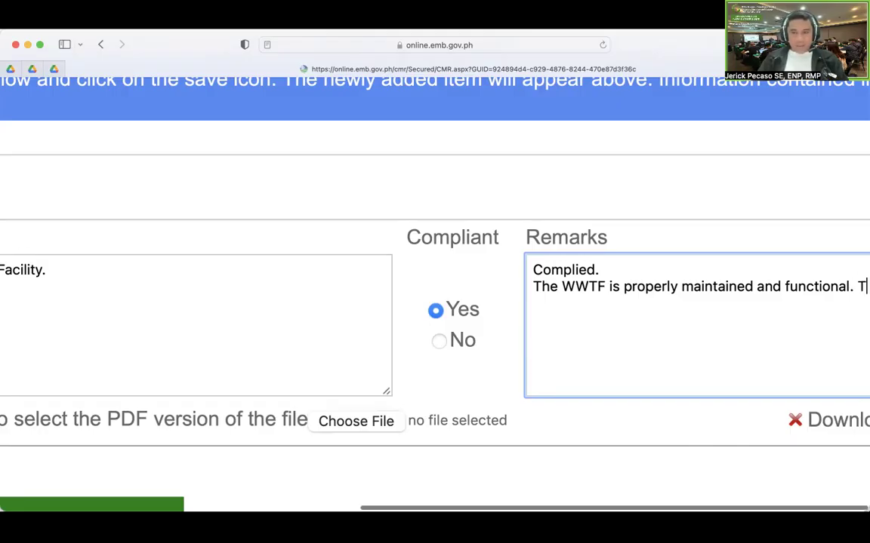
key(BackSpace)
key(BackSpace)
key(BackSpace)
key(BackSpace)
key(BackSpace)
key(BackSpace)
key(BackSpace)
text(he result of labvor)
key(BackSpace)
key(BackSpace)
key(BackSpace)
text(oratory analysis)
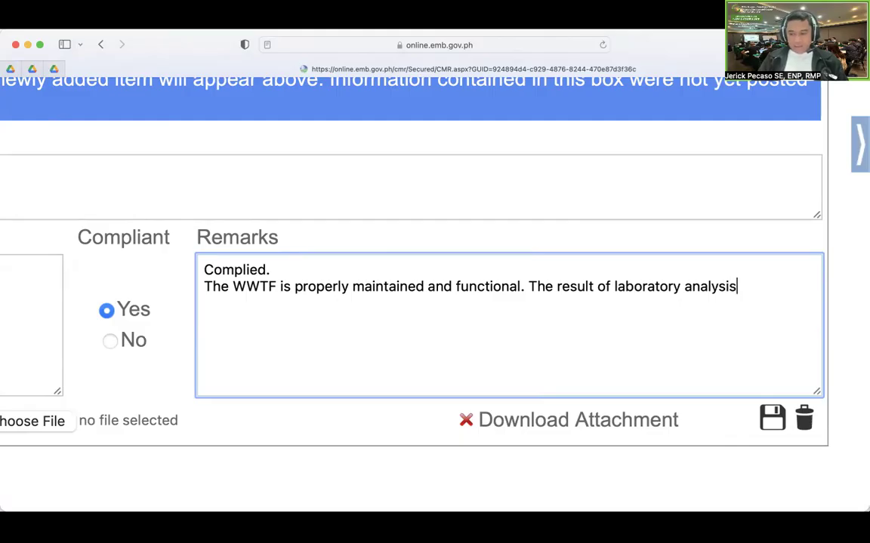
text( shows com)
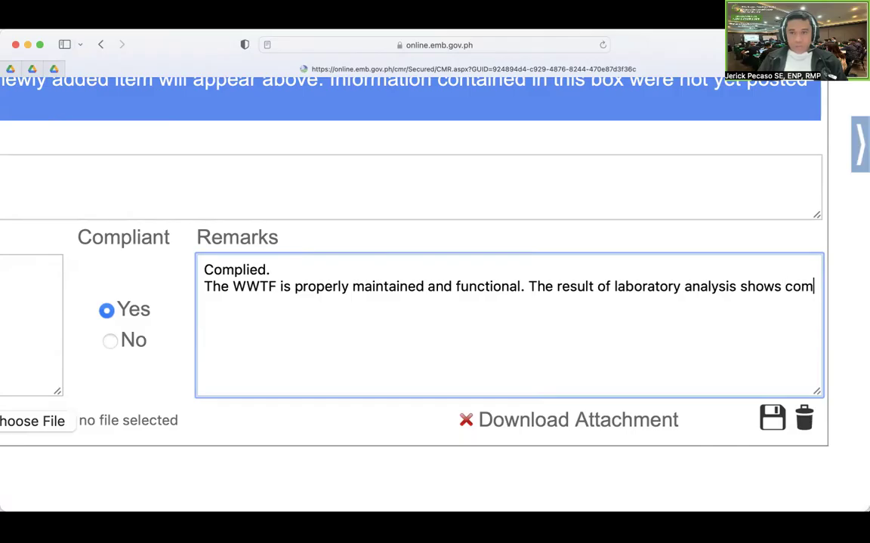
text(pliance to the standard set by DENR EMB.)
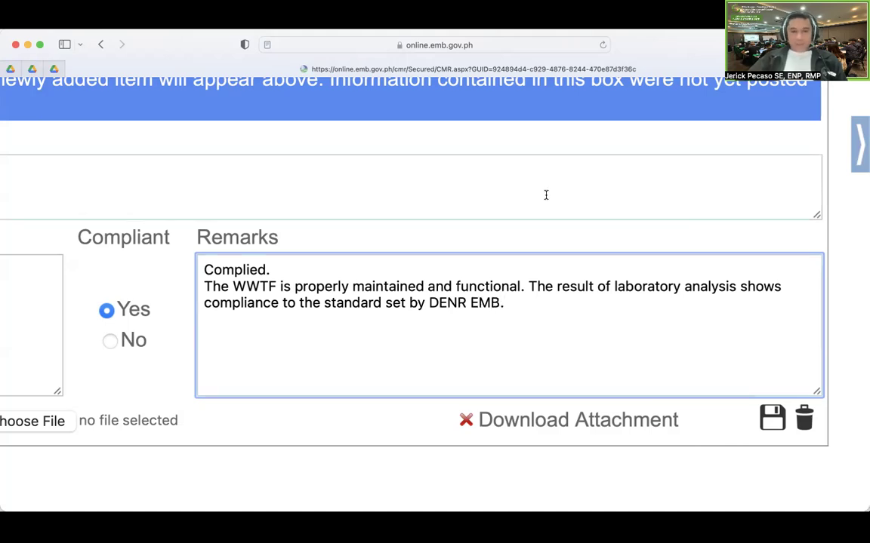
Step: Review the mitigating measure of the Water Pollution entry and save the entry
scroll(400, 280, left, 8)
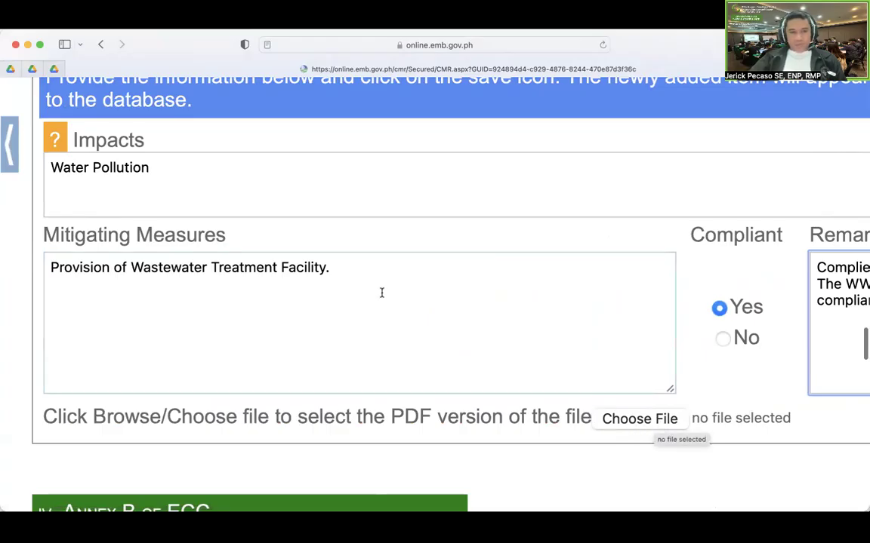
drag(330, 267, 49, 267)
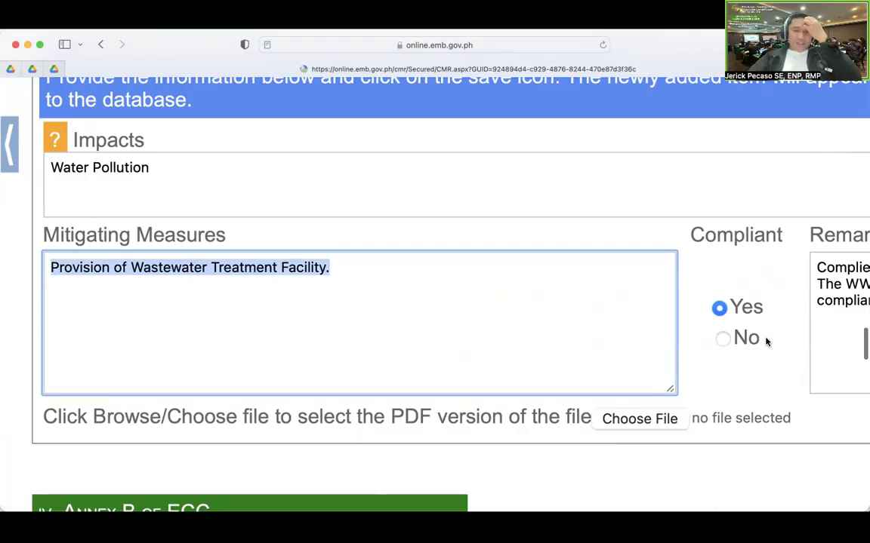
scroll(766, 342, right, 10)
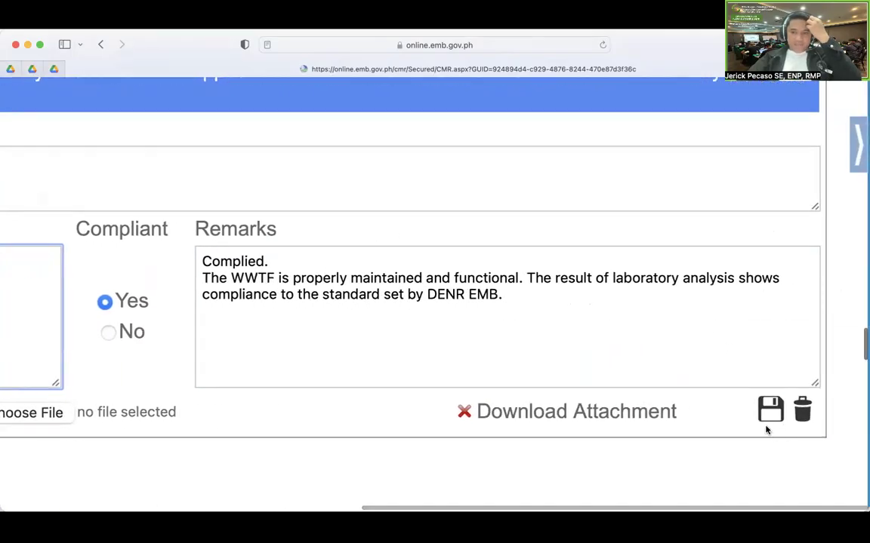
click(770, 409)
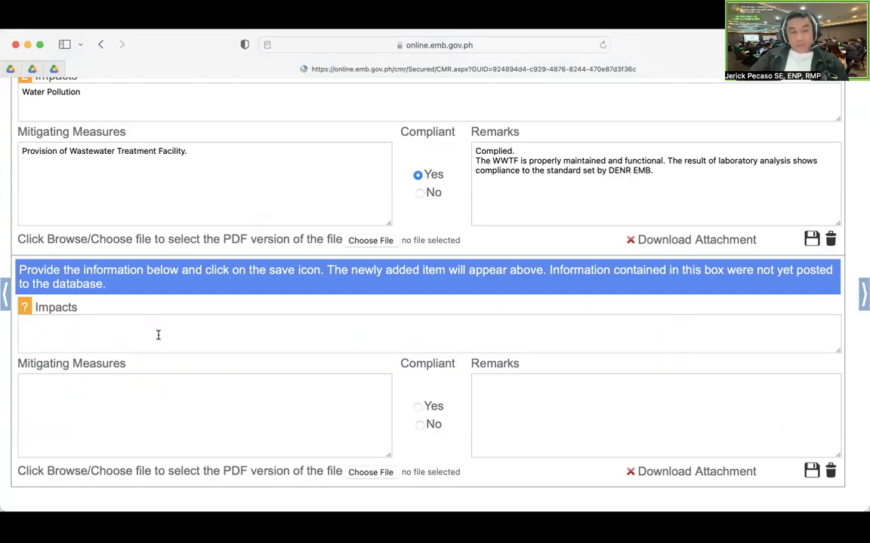
Step: Begin the requirement of the new Annex B of ECC entry with "Ensure that a social participation process"
scroll(158, 335, down, 5)
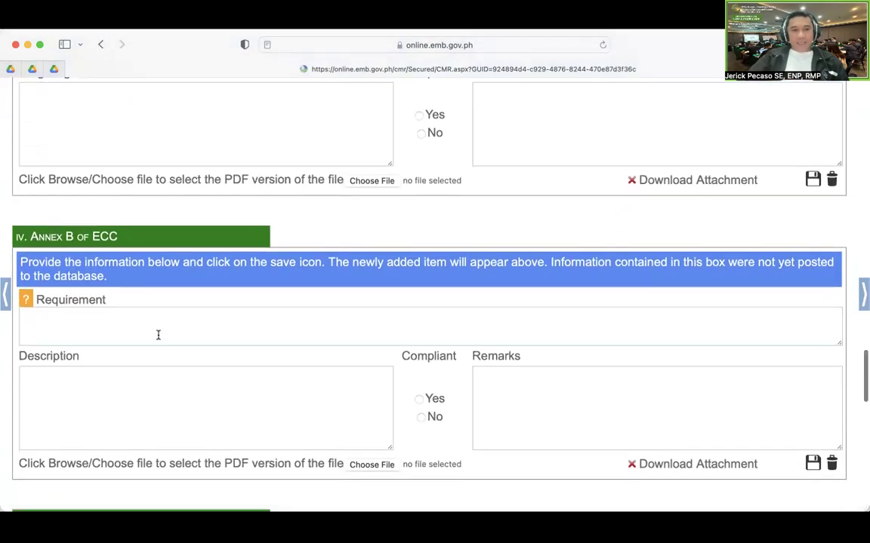
scroll(158, 334, up, 2)
scroll(158, 335, down, 3)
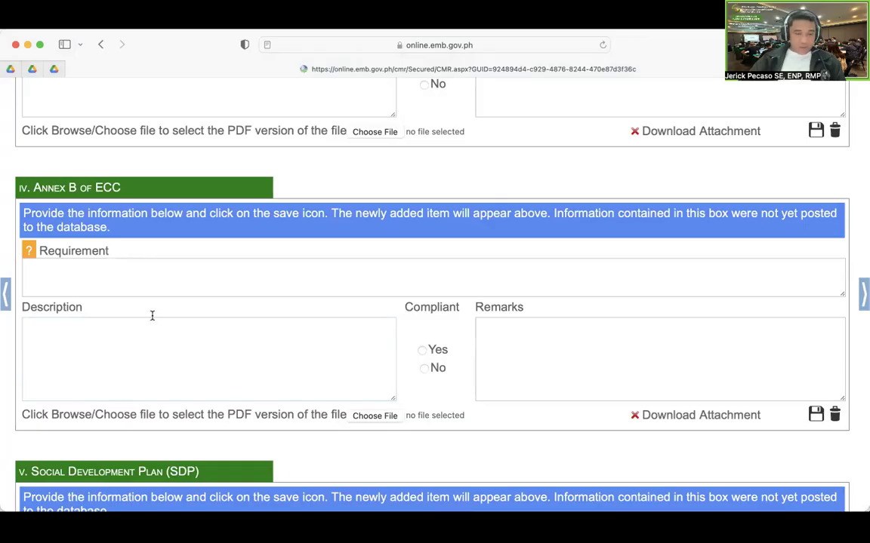
click(106, 282)
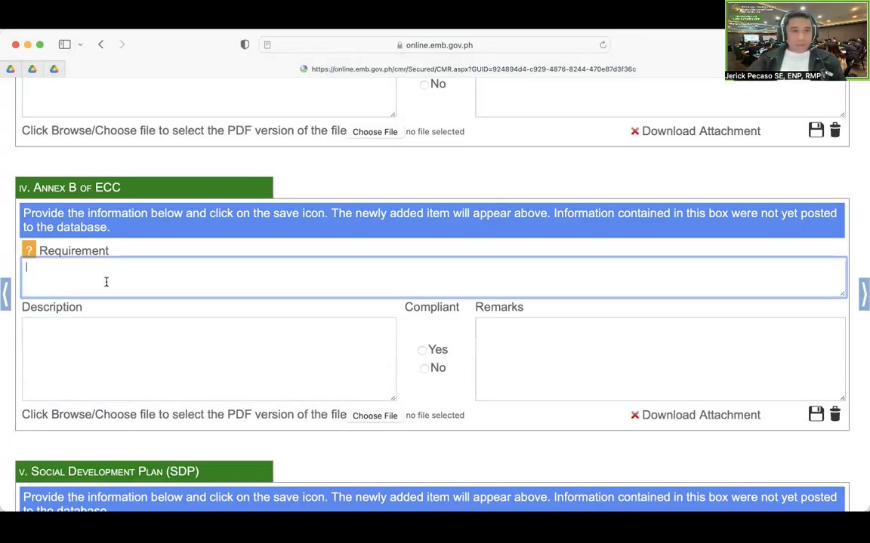
text(Ens)
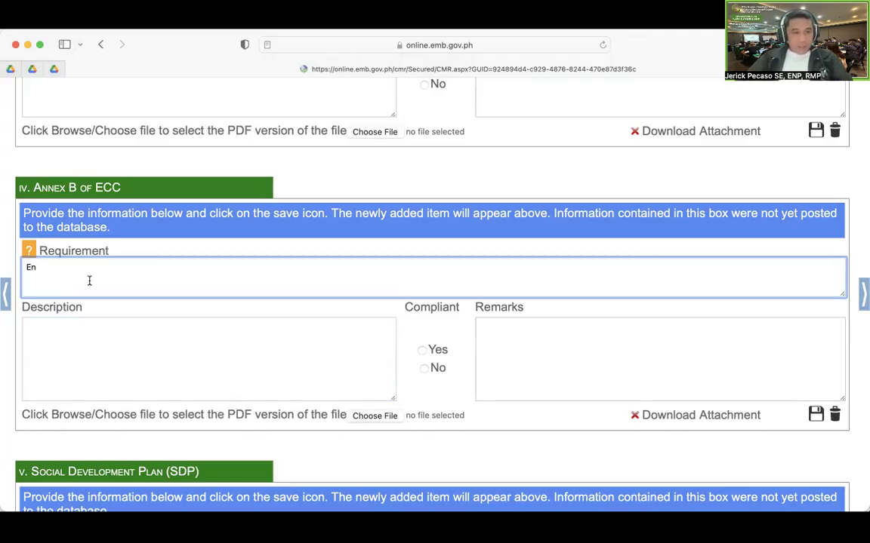
scroll(89, 280, up, 5)
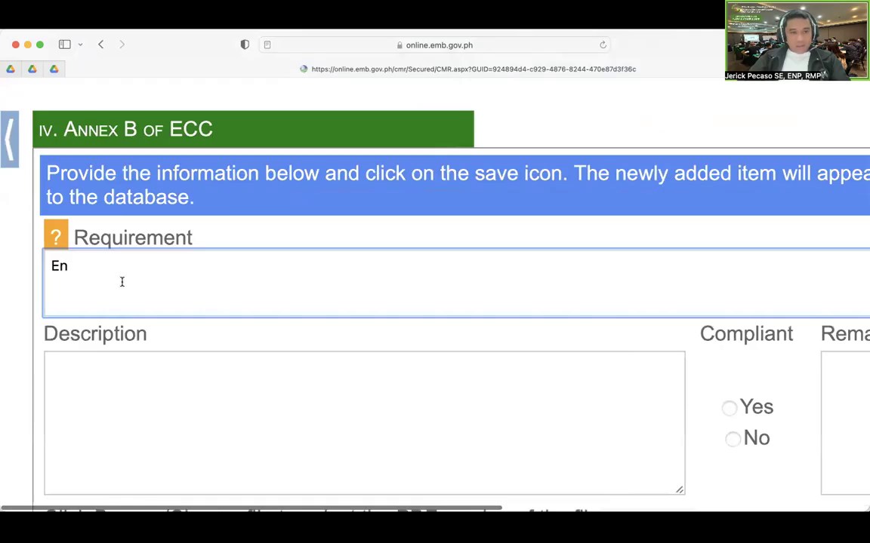
scroll(122, 281, up, 5)
text(sure that a c)
text(o)
key(BackSpace)
key(BackSpace)
text(social)
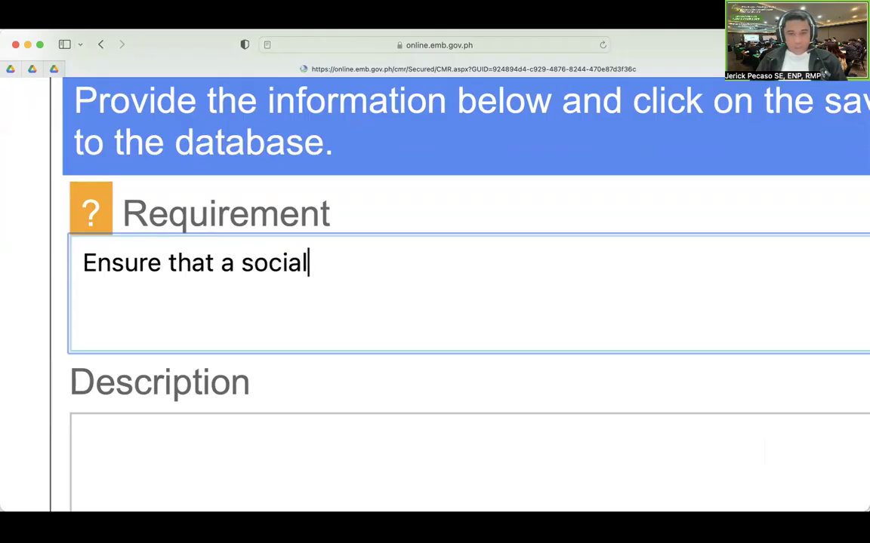
text( participation process)
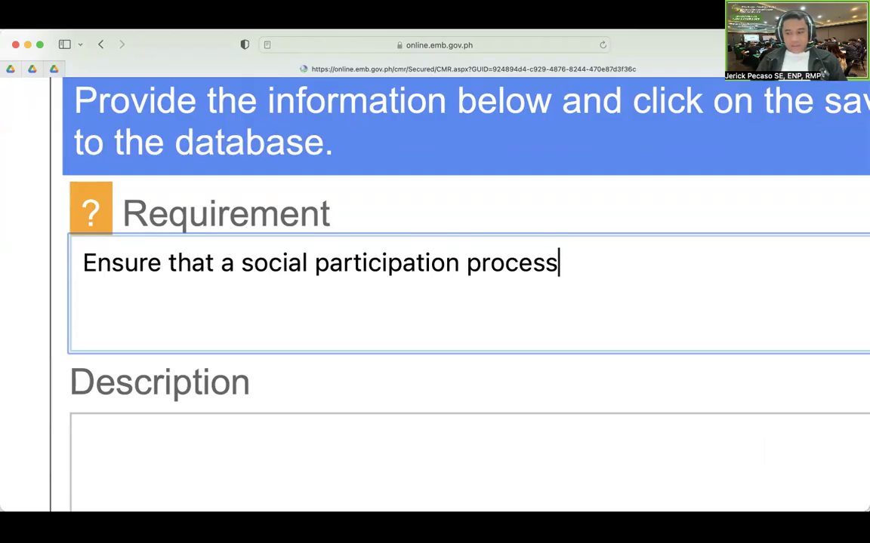
Step: Continue the Annex B requirement text with "is undertaken with the LGU and stakeholders prior to"
text( is n)
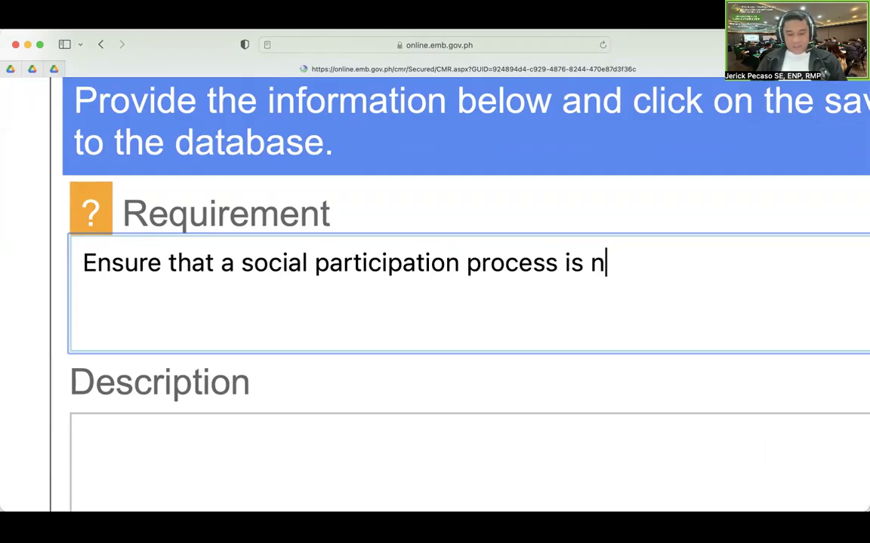
key(BackSpace)
text(undertak)
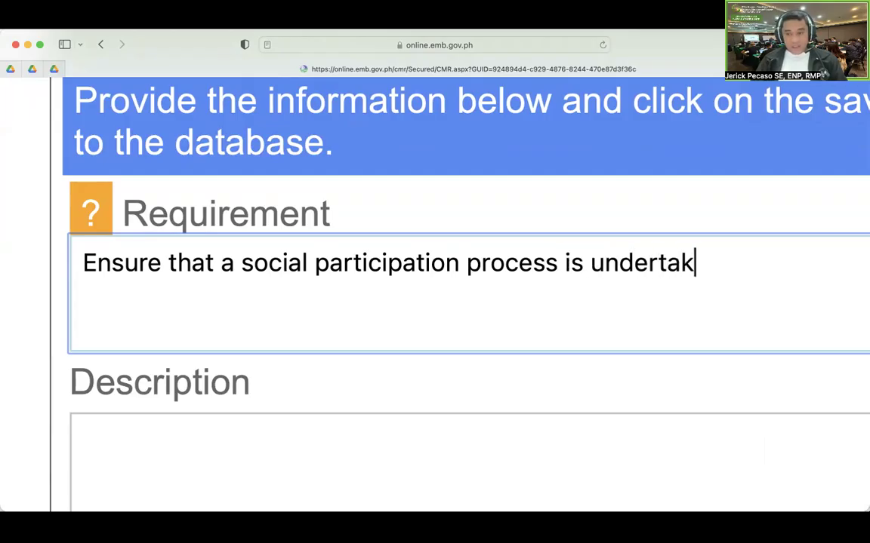
text(en with the LGU)
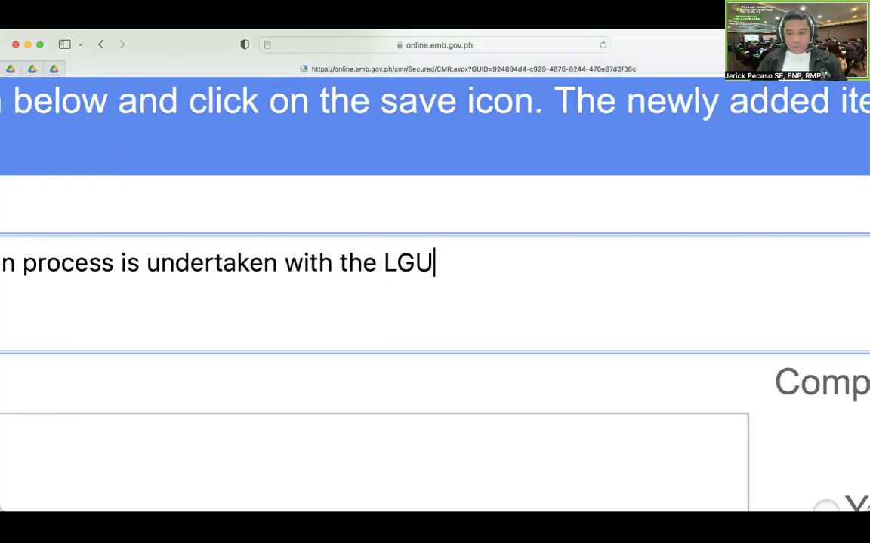
text( and stak)
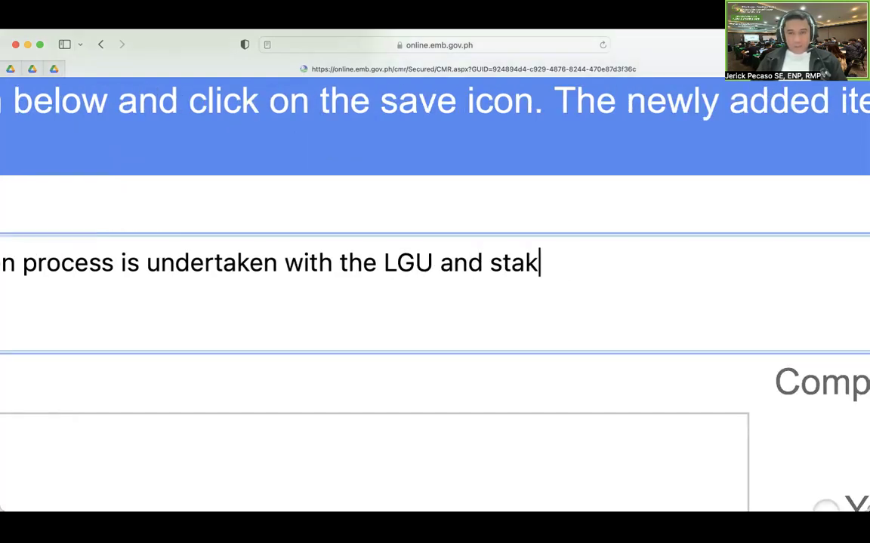
text(eholders )
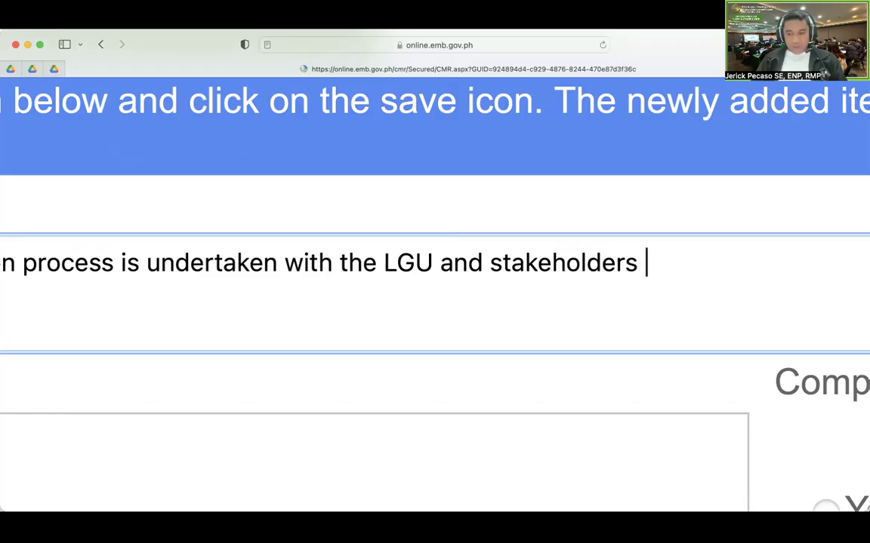
text(prior to )
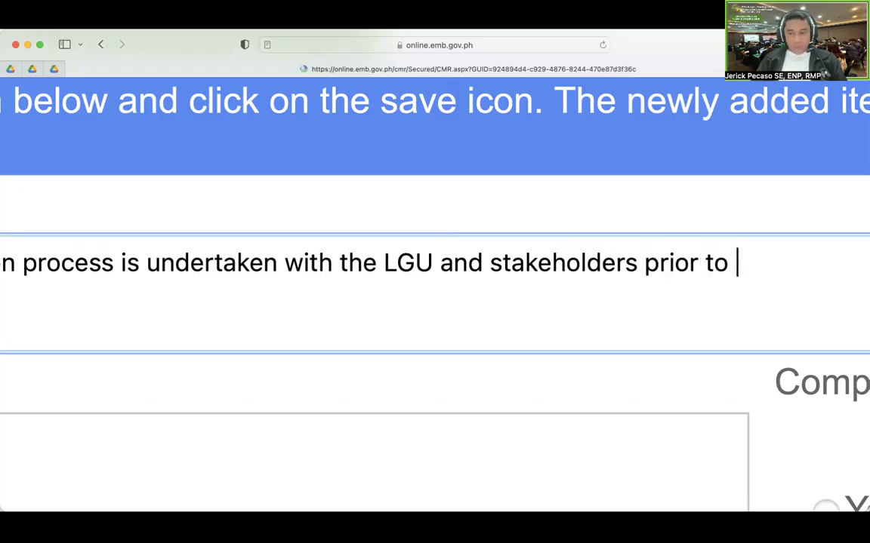
Step: Finish the Annex B requirement sentence with "the implementation of the Proposed Project."
text(the impl)
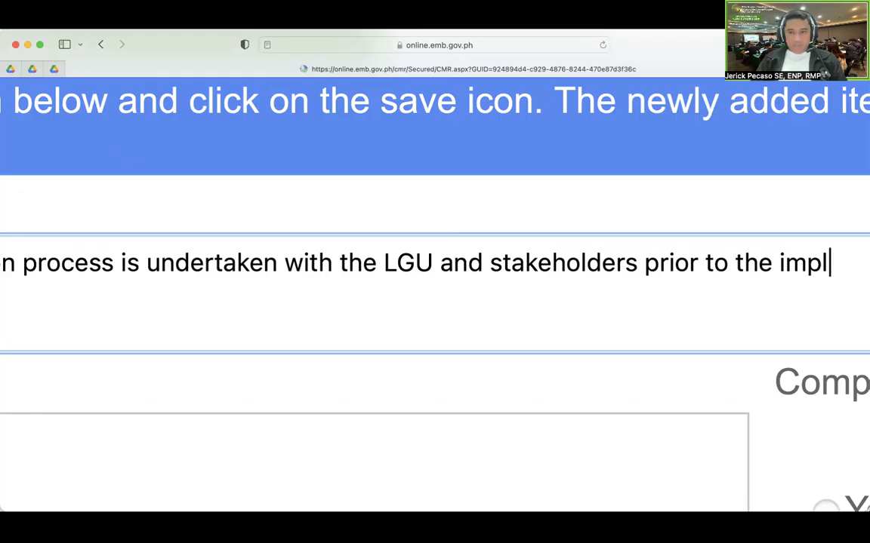
text(emet)
key(BackSpace)
key(BackSpace)
text(n)
key(BackSpace)
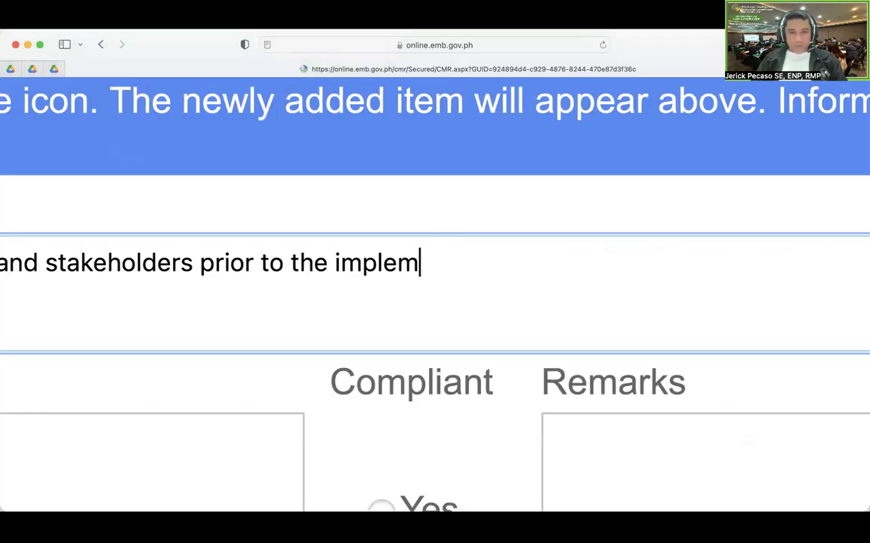
text(entatin)
key(BackSpace)
text(on o)
key(BackSpace)
key(BackSpace)
text(n of the Pr)
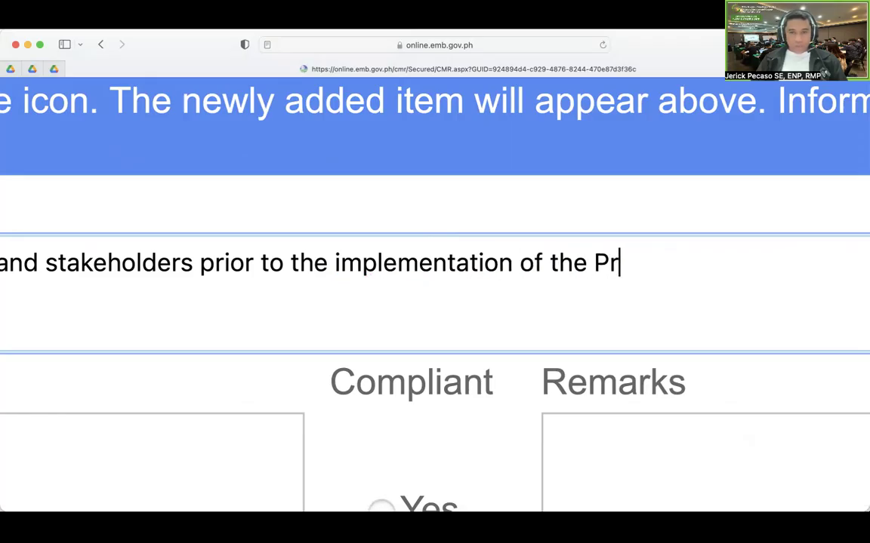
text(oposed Pro)
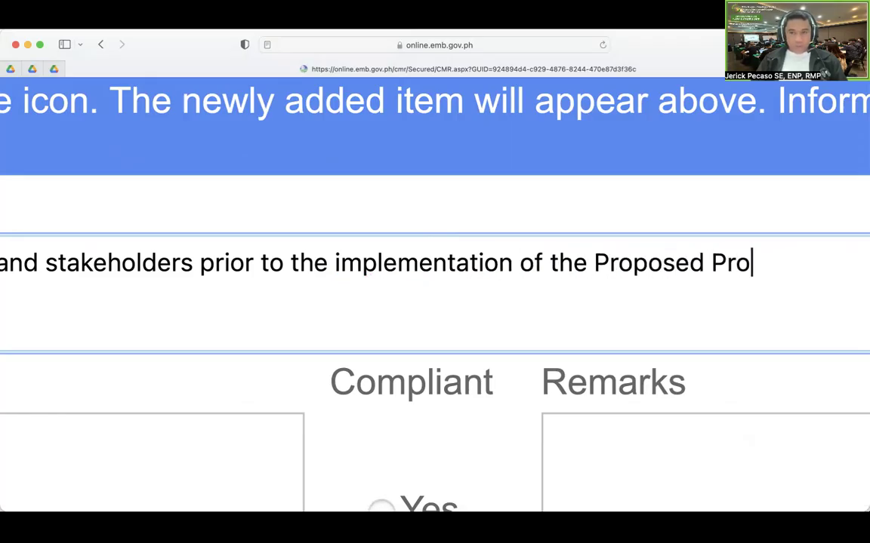
text(ject.)
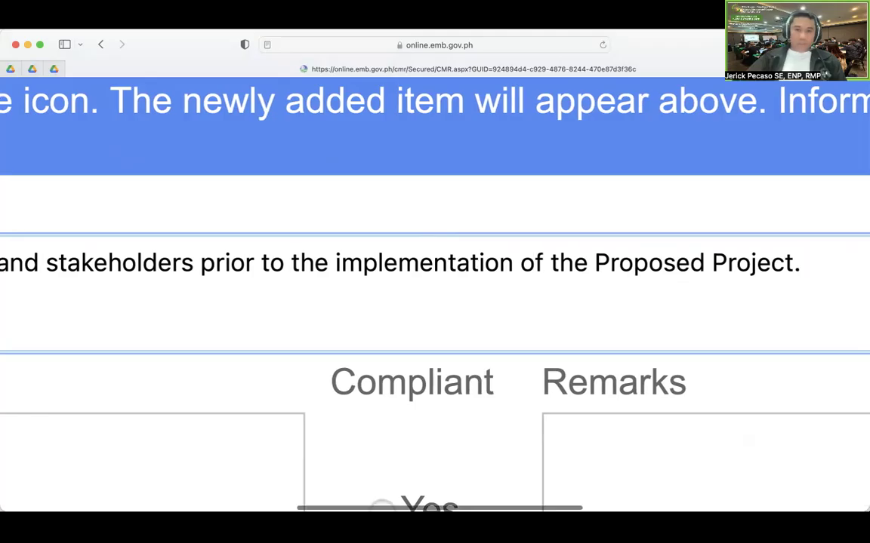
Step: Copy the full requirement sentence of the Annex B entry into its description
scroll(559, 194, down, 5)
scroll(592, 217, down, 5)
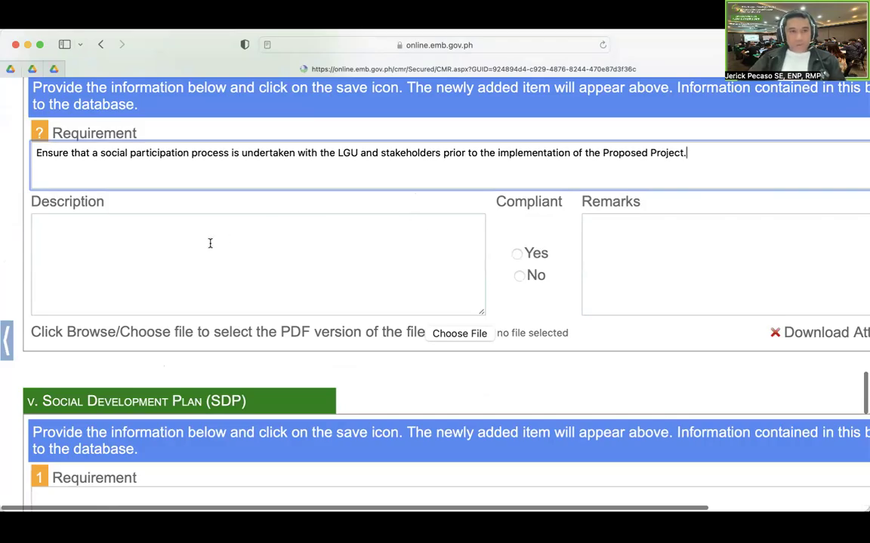
scroll(209, 243, up, 2)
click(176, 182)
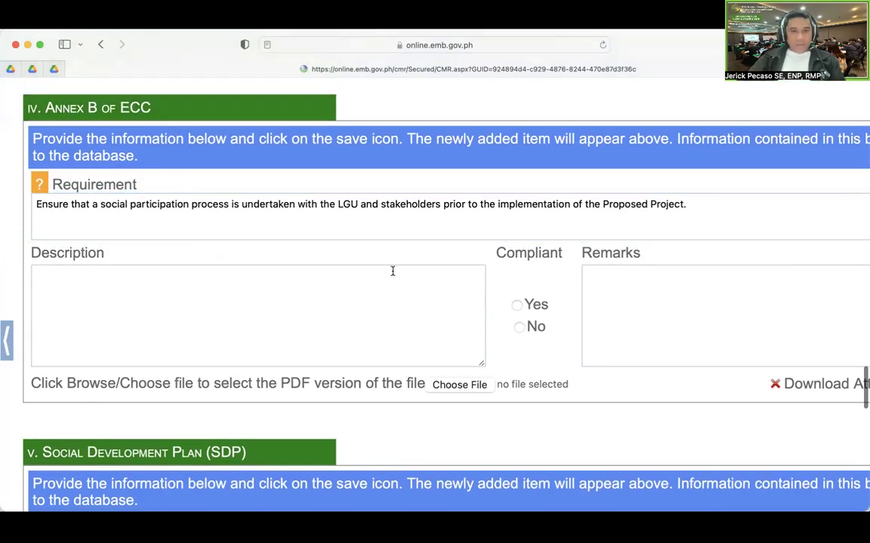
drag(716, 209, 112, 184)
key(super+c)
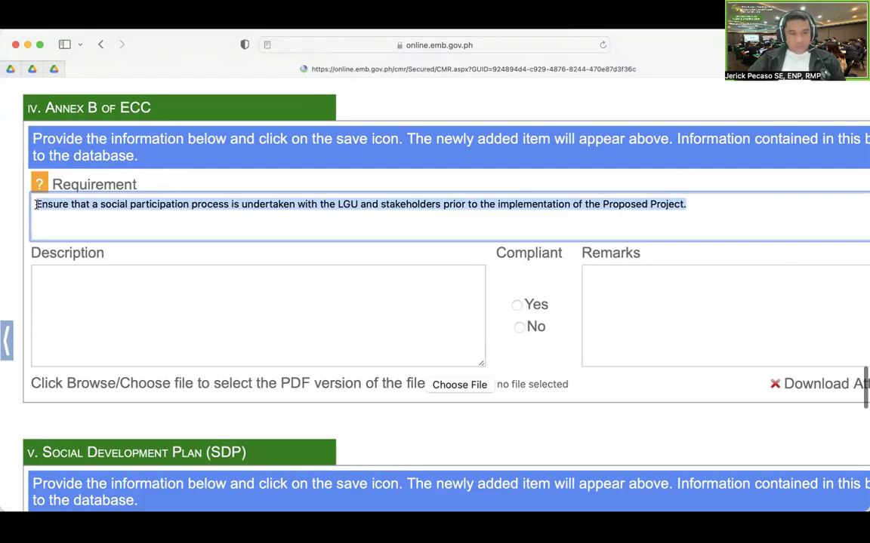
click(129, 307)
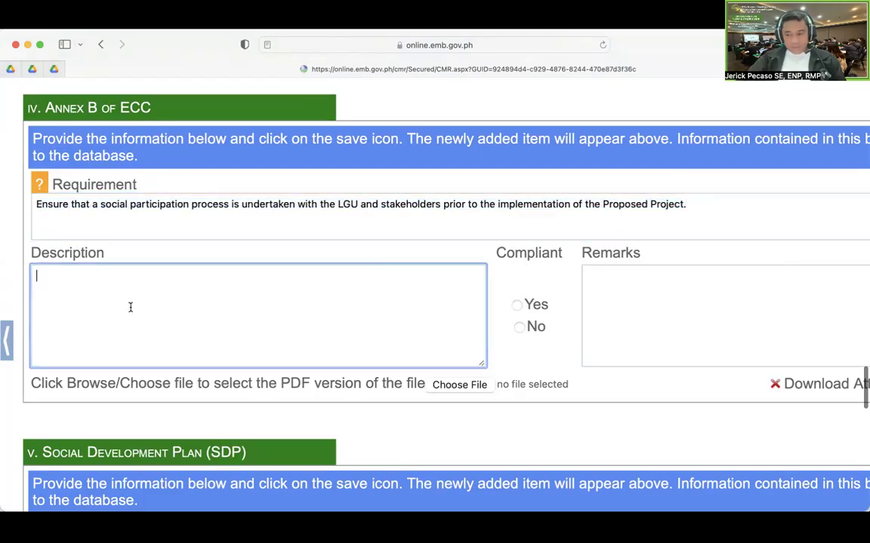
key(super+v)
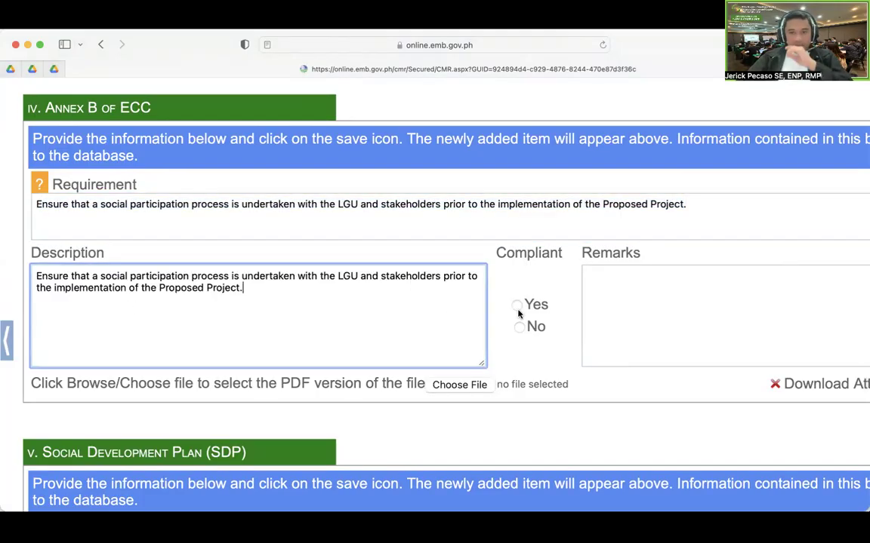
Step: Mark the Annex B social participation entry as compliant with Yes
scroll(389, 278, up, 3)
scroll(391, 280, down, 4)
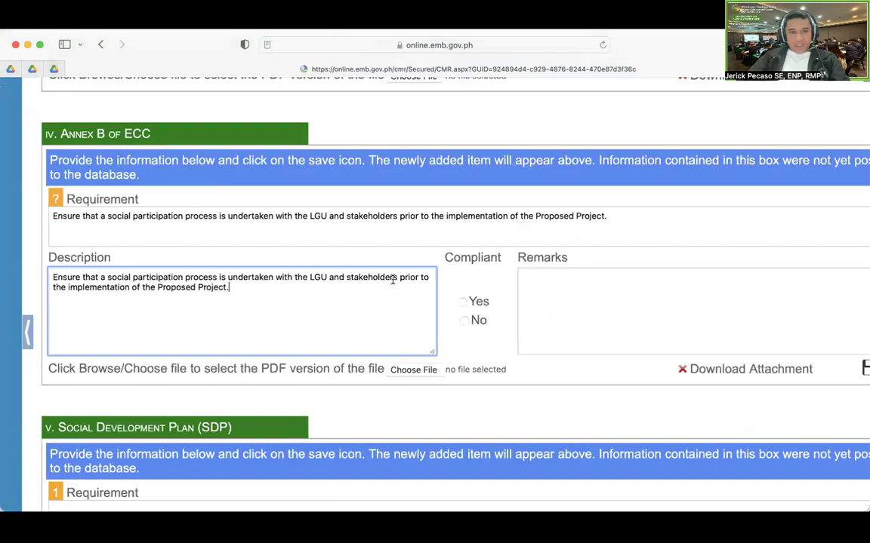
click(441, 302)
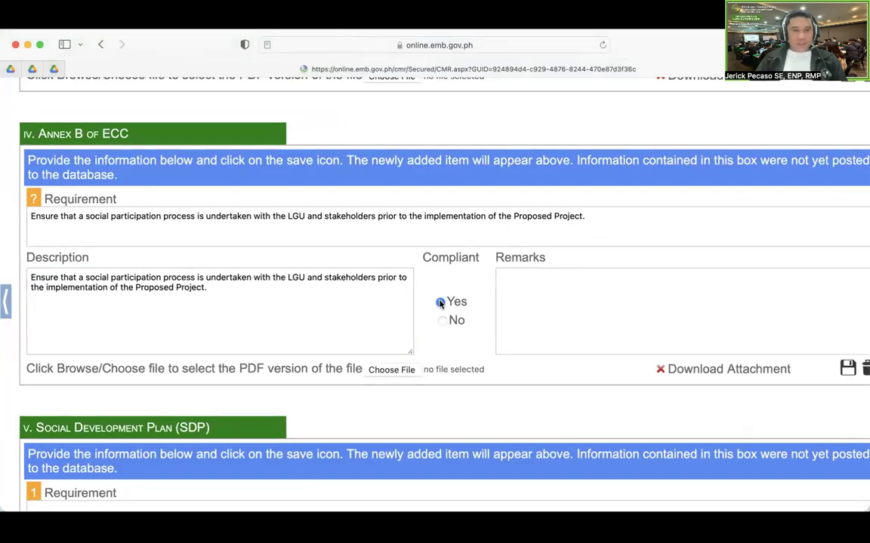
Step: Replace the requirement text of the Annex B entry with the number 1
scroll(182, 214, up, 5)
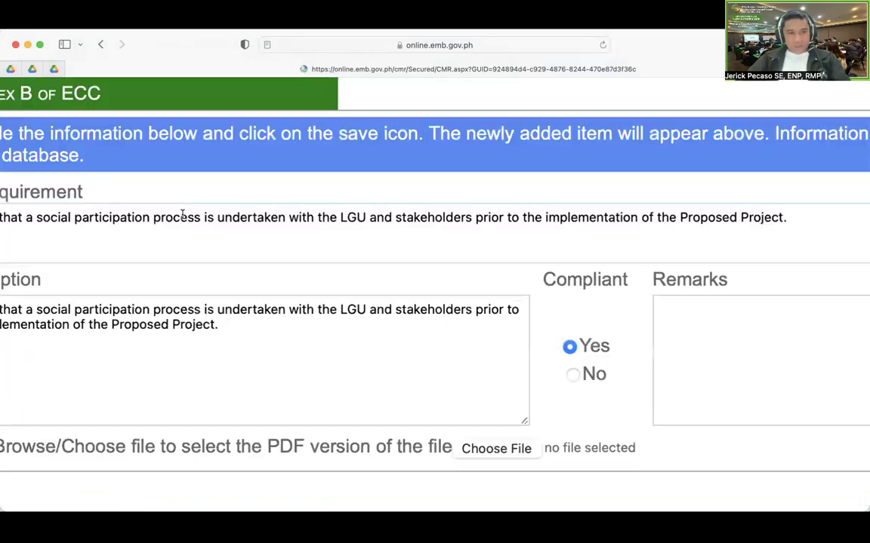
drag(53, 221, 845, 227)
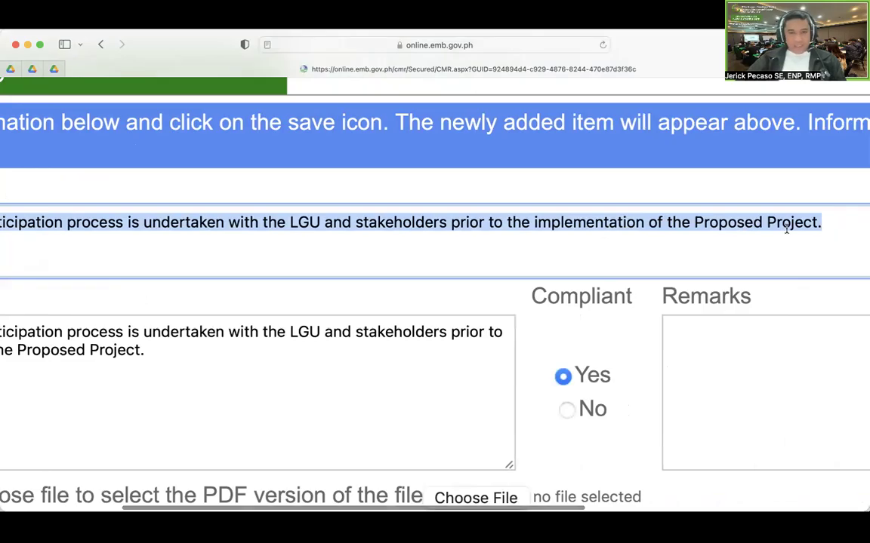
key(BackSpace)
text(1)
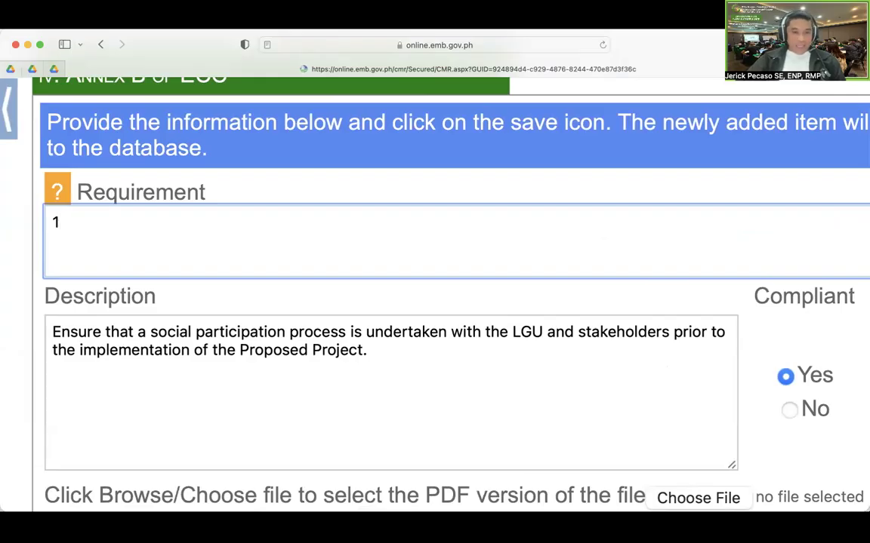
scroll(227, 234, right, 5)
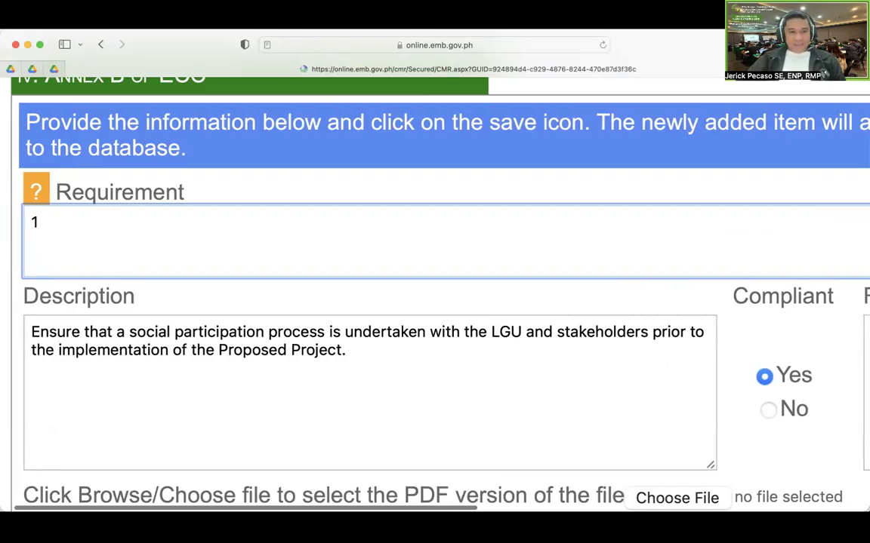
scroll(227, 233, left, 5)
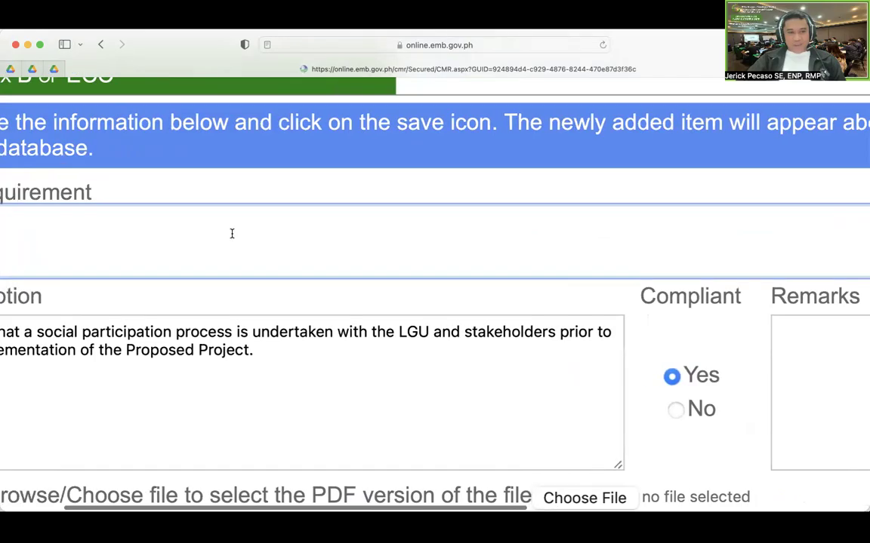
Step: Start the remarks of the Annex B entry with "Social participation has been undertaken prior to the implementation of the Project"
drag(344, 351, 22, 324)
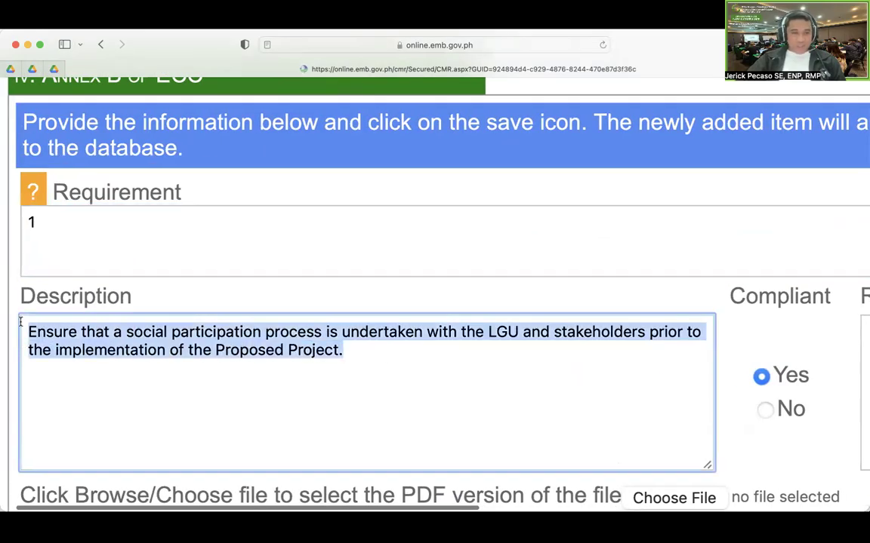
scroll(572, 329, right, 10)
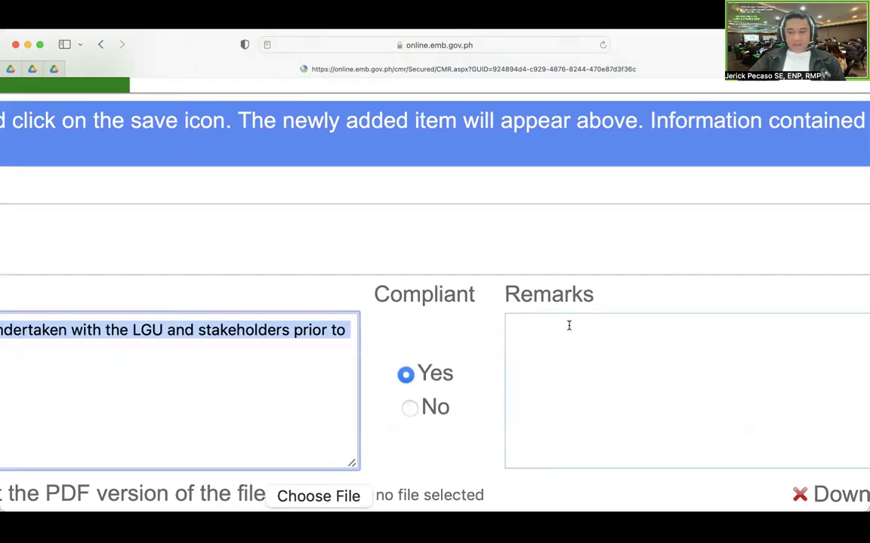
click(595, 374)
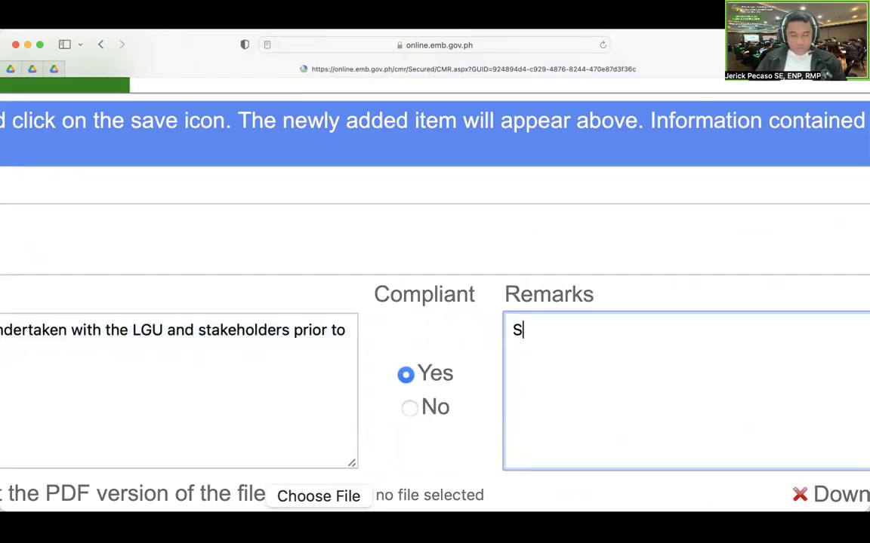
text(Soica)
key(BackSpace)
key(BackSpace)
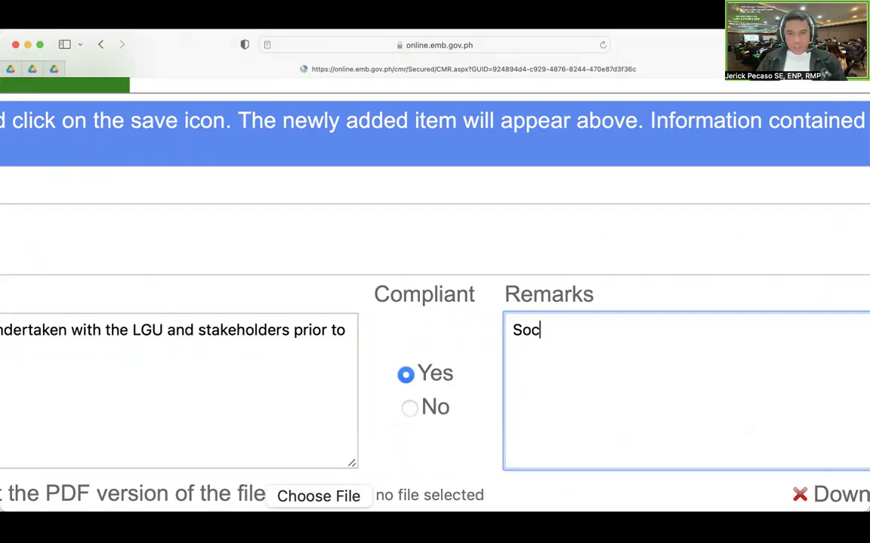
text(ial participation)
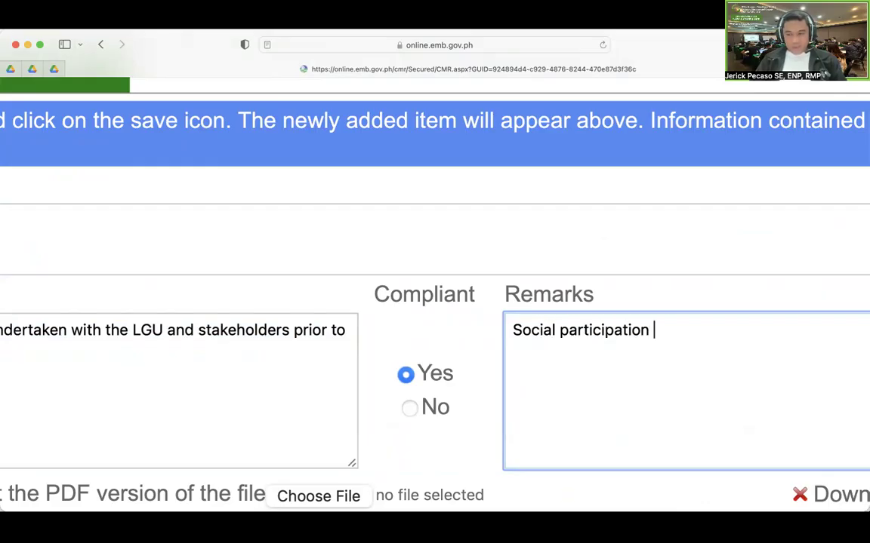
text( has been under)
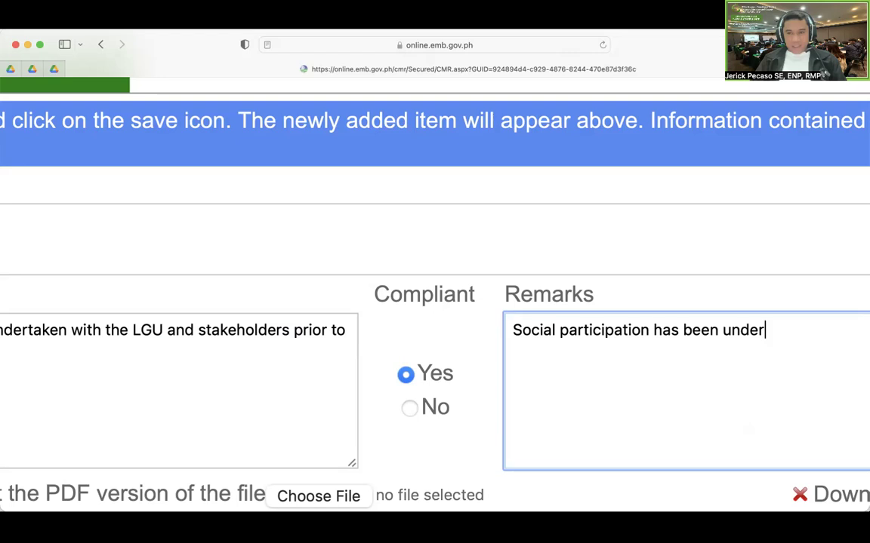
text(tal)
key(BackSpace)
text(ken pro)
text(p)
key(BackSpace)
key(BackSpace)
text(ior to the implementation of the)
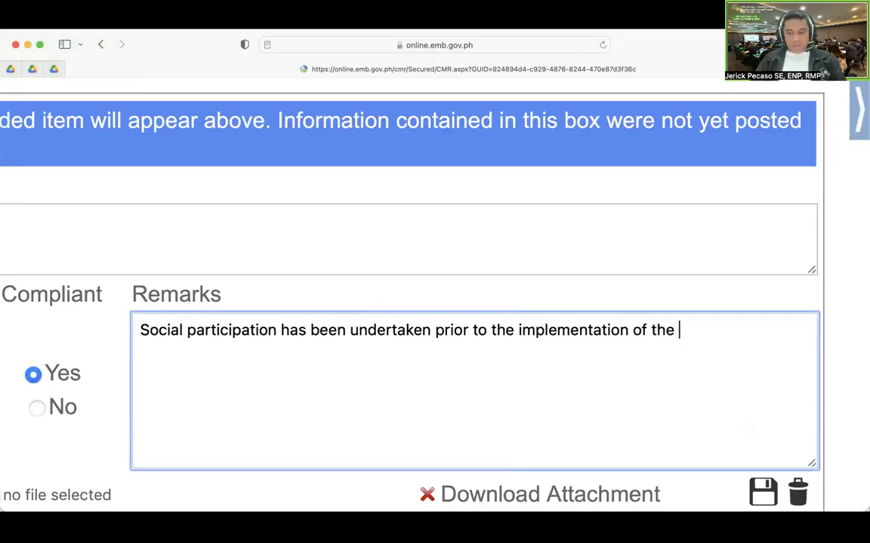
text( Project)
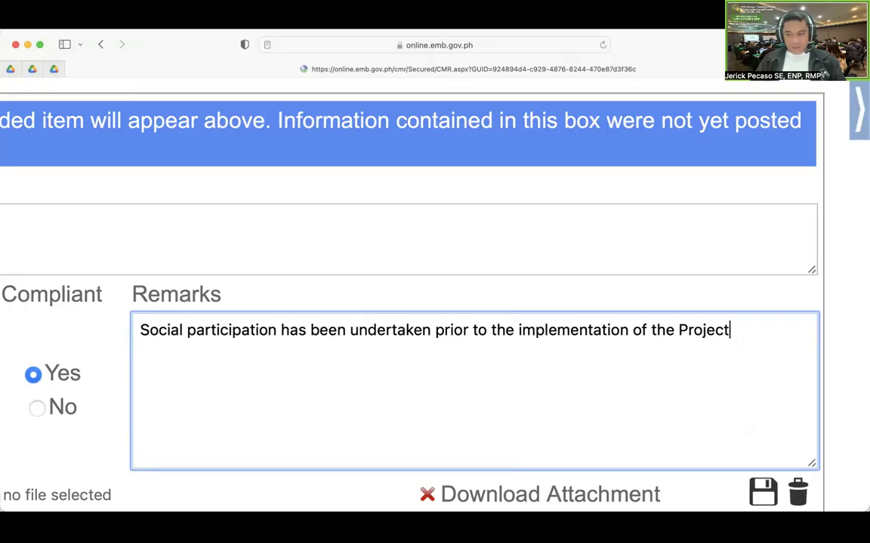
Step: Complete the Annex B remark with "as part of the EIA Process."
text( as pa)
key(BackSpace)
text(par)
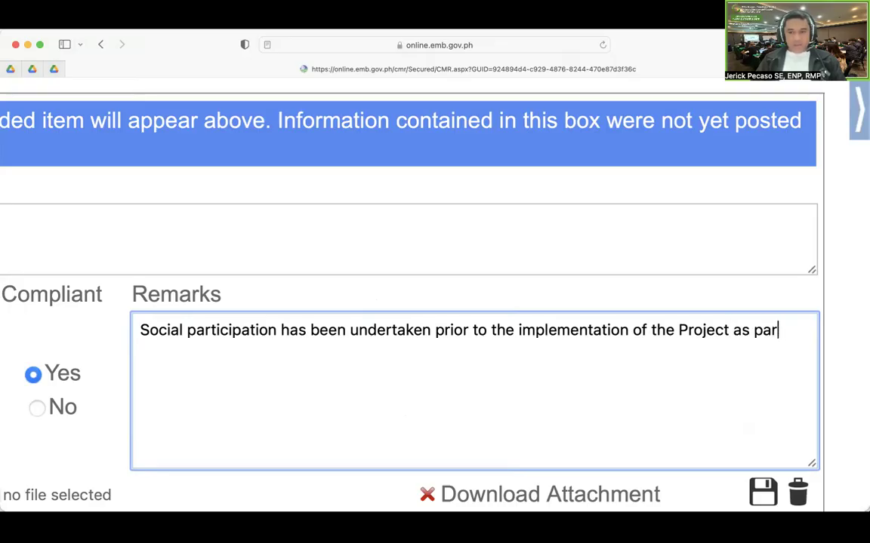
text(t of the EIA Process.)
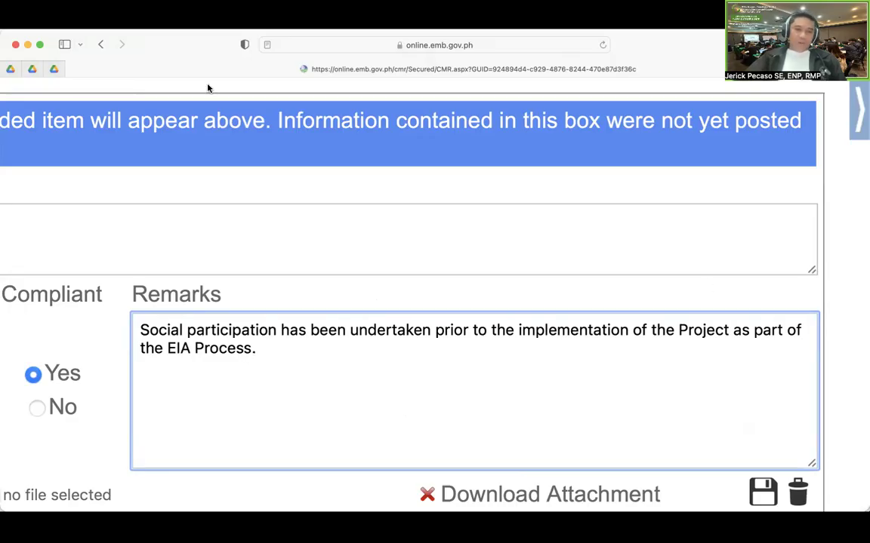
Step: Save the Annex B of ECC entry without attaching a file
scroll(169, 315, down, 5)
scroll(209, 321, left, 3)
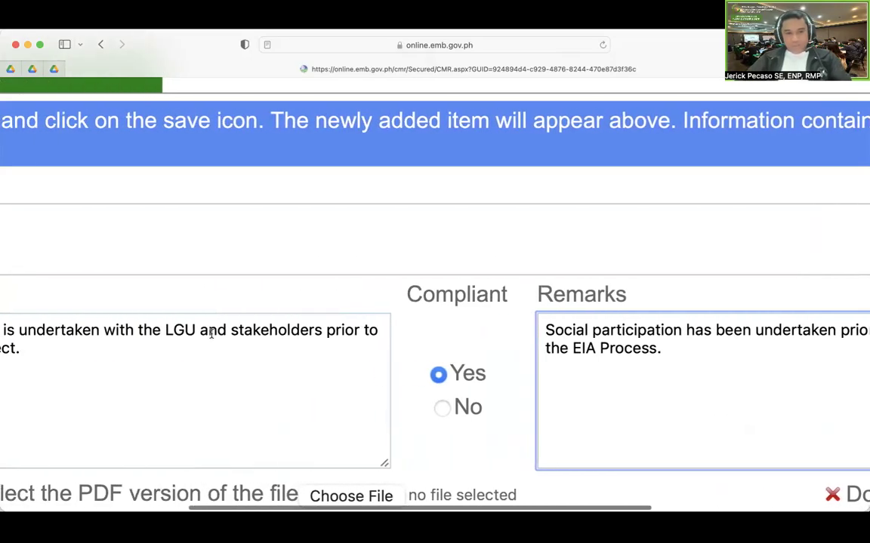
scroll(214, 338, down, 2)
scroll(214, 338, left, 2)
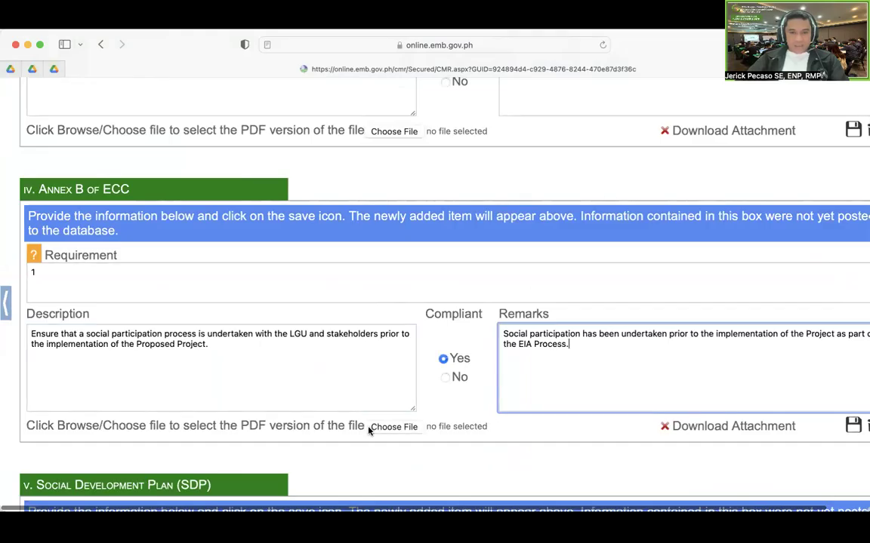
scroll(370, 429, up, 5)
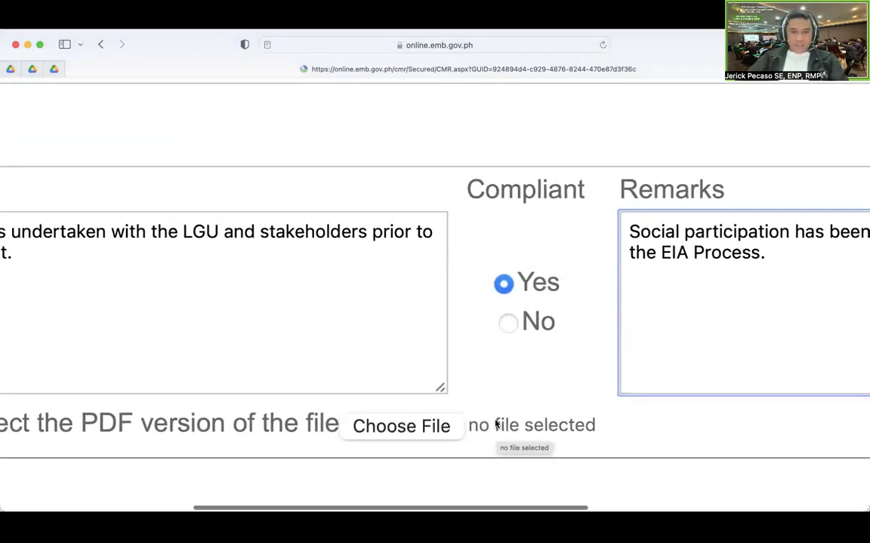
scroll(496, 425, right, 10)
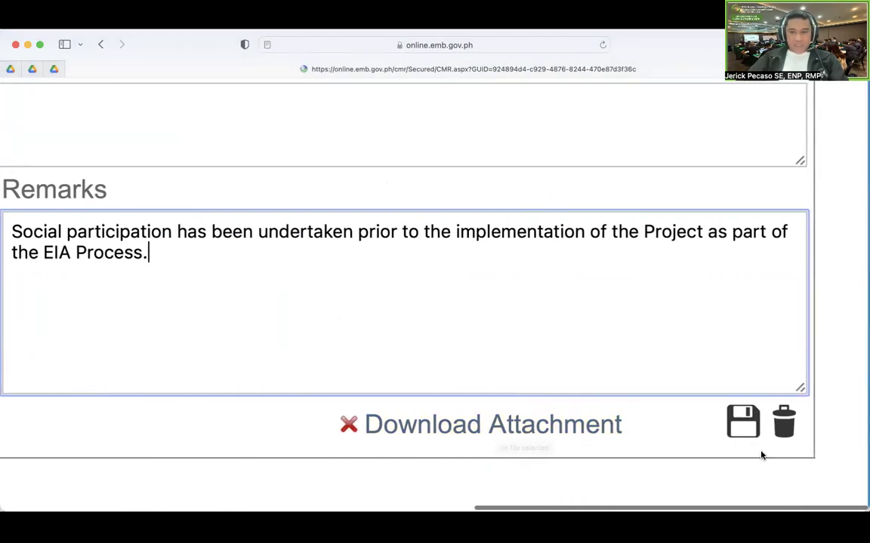
click(743, 425)
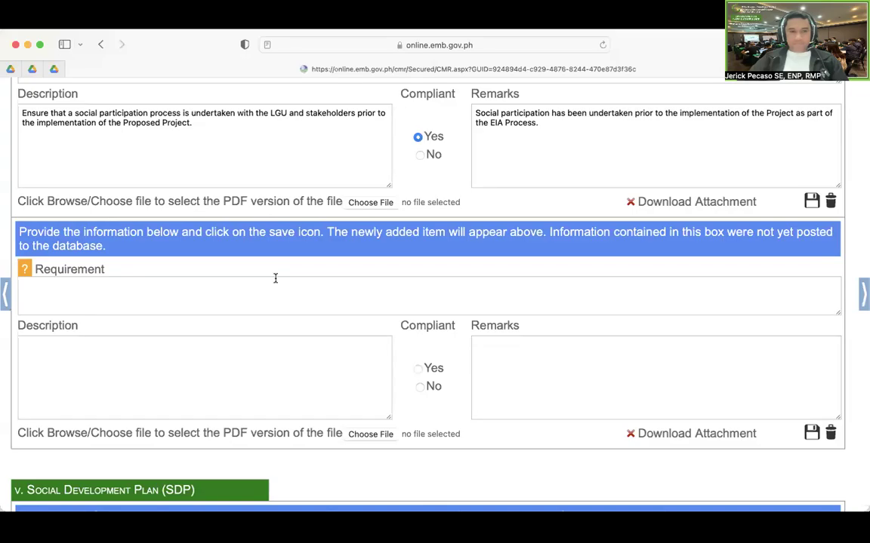
Step: Switch to ECC Sample.pdf and copy the whole Beneficial Social Development Program (SDP) clause, item 6b
scroll(149, 310, down, 3)
scroll(153, 309, down, 1)
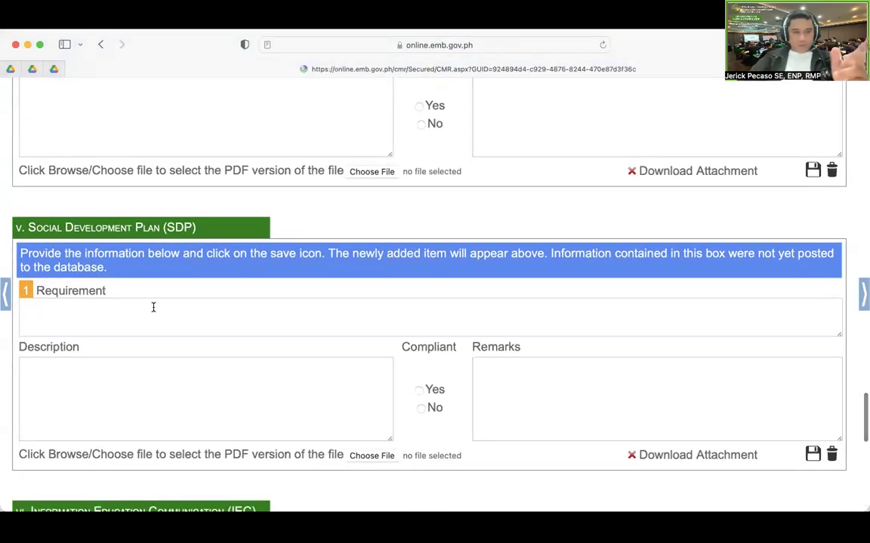
scroll(204, 299, up, 3)
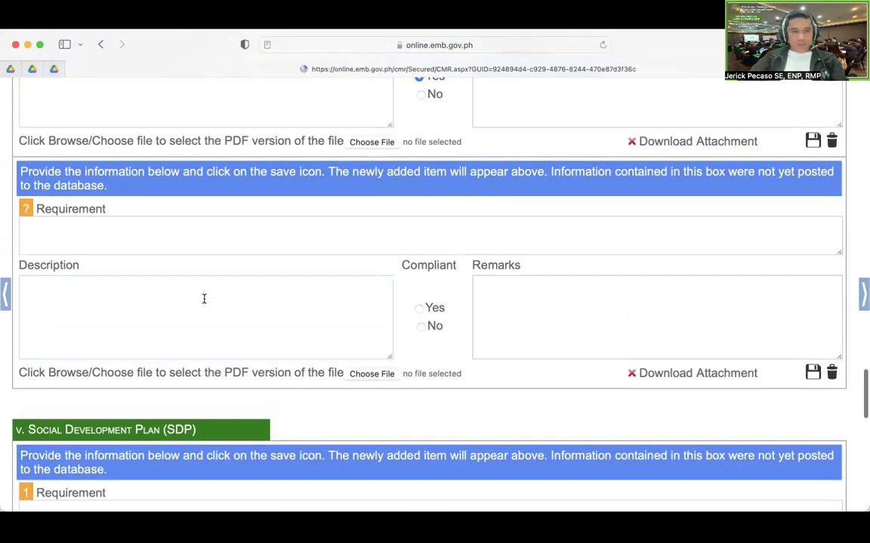
scroll(204, 297, down, 3)
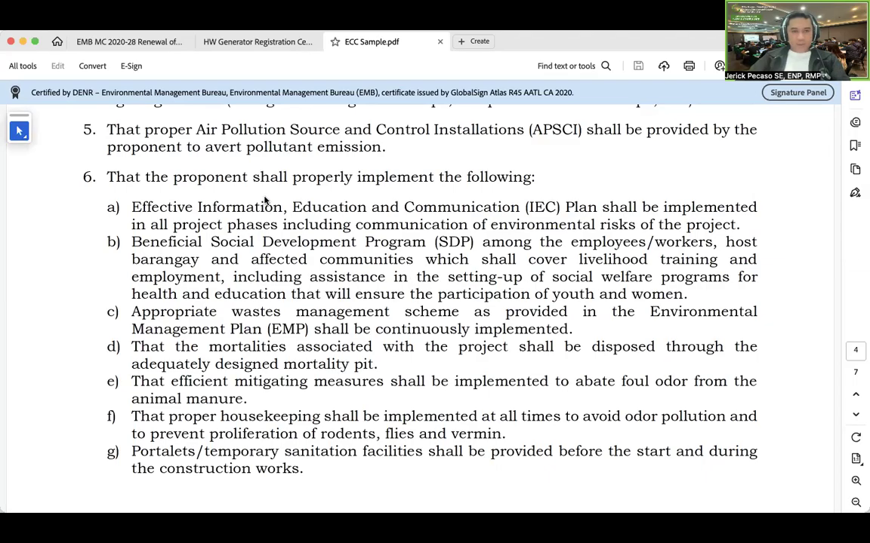
scroll(265, 199, up, 1)
scroll(195, 245, up, 2)
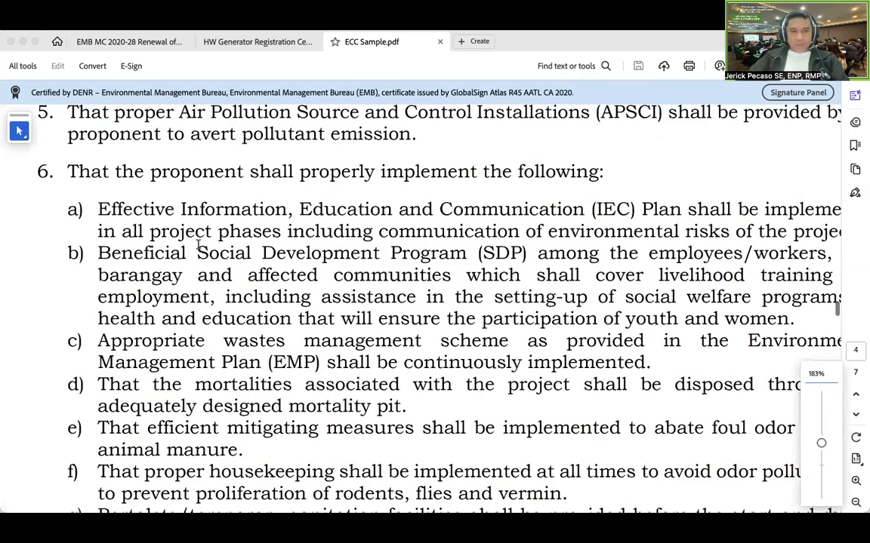
scroll(44, 169, right, 1)
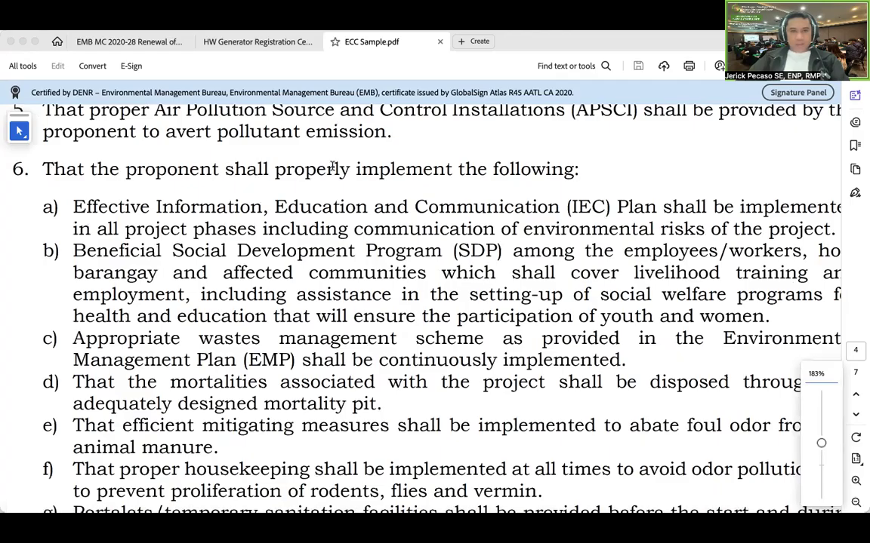
click(374, 173)
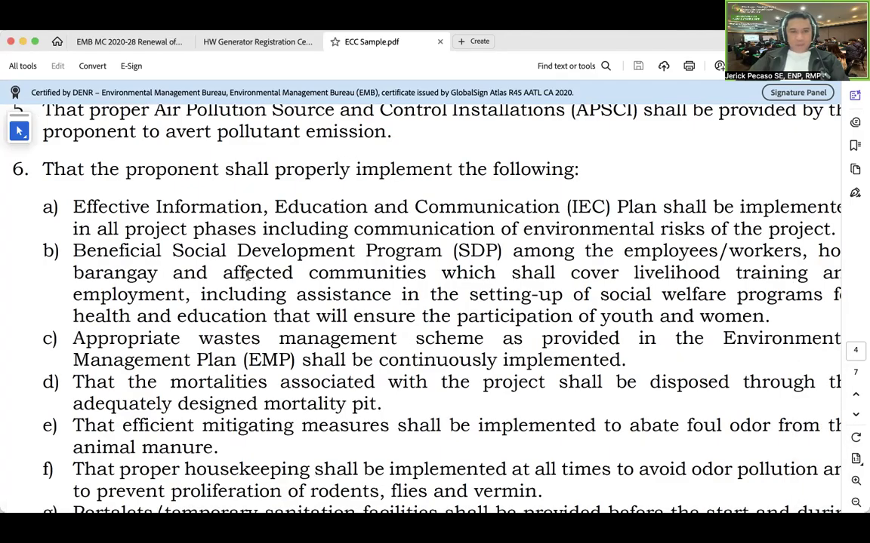
drag(78, 250, 553, 256)
scroll(553, 258, right, 1)
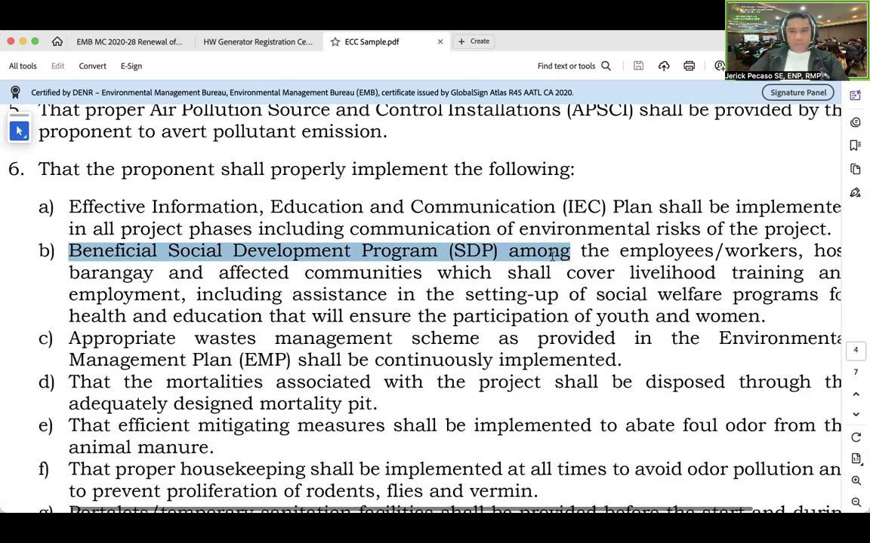
click(557, 269)
drag(43, 245, 734, 310)
key(super+c)
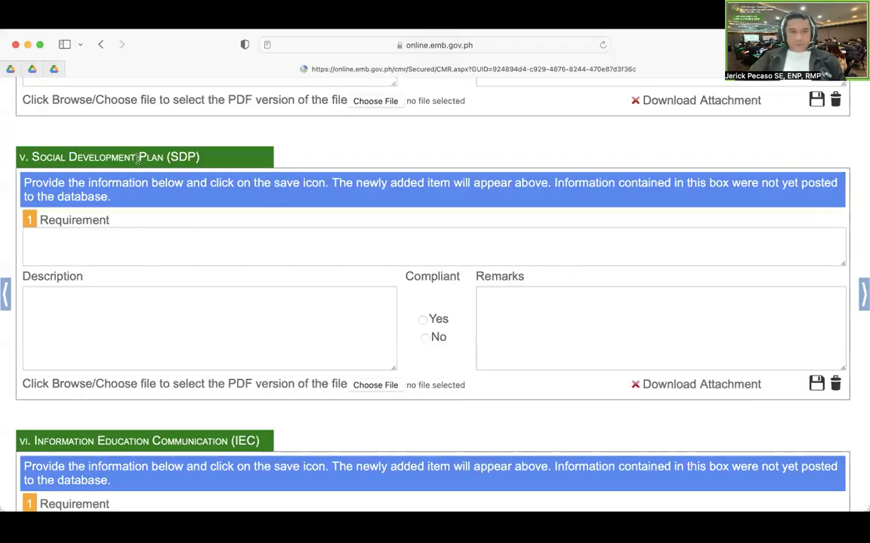
Step: Paste the copied SDP clause into both the requirement and the description of the Social Development Plan entry
click(54, 254)
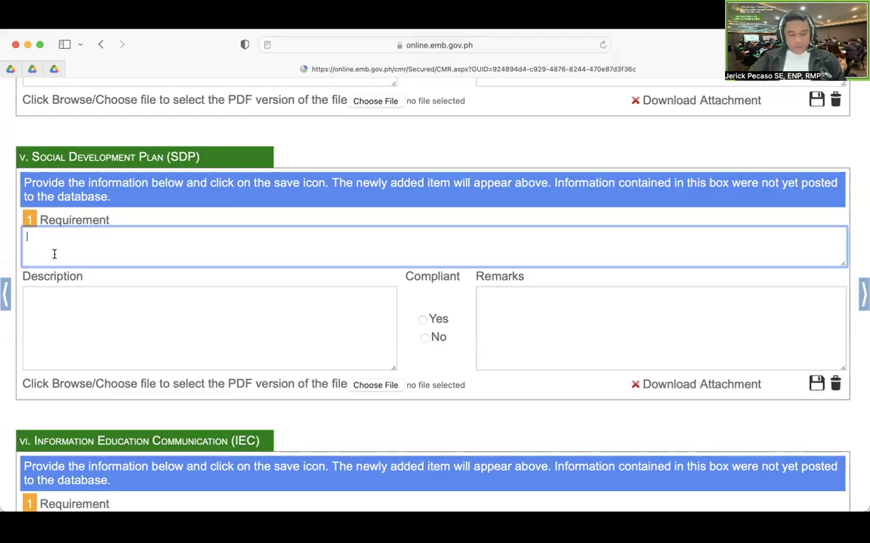
key(super+v)
click(50, 323)
key(super+v)
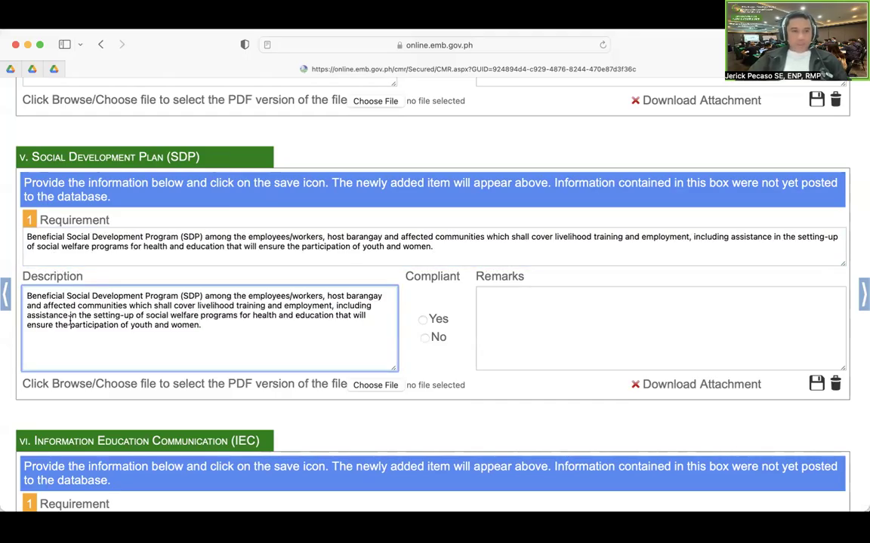
Step: Shorten the Social Development Plan requirement to "Beneficial Social Development Program (SDP)"
drag(503, 251, 29, 237)
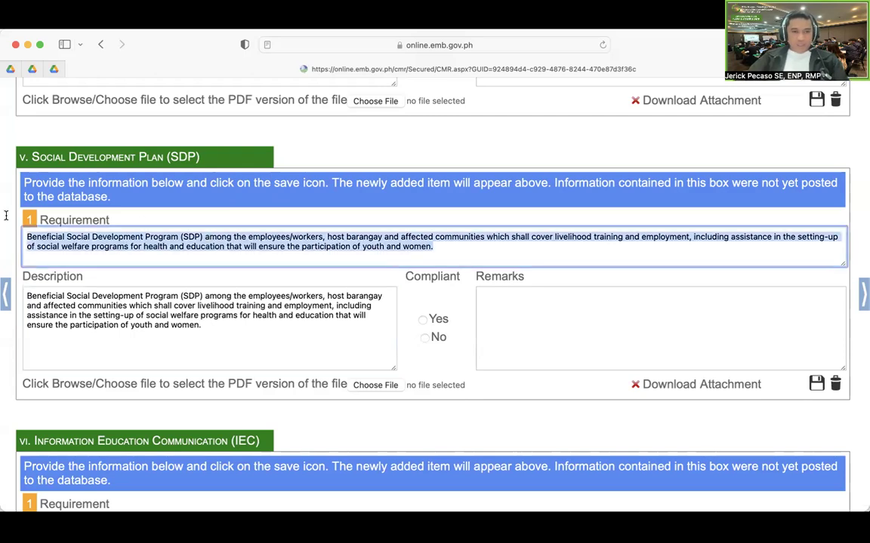
drag(183, 234, 209, 236)
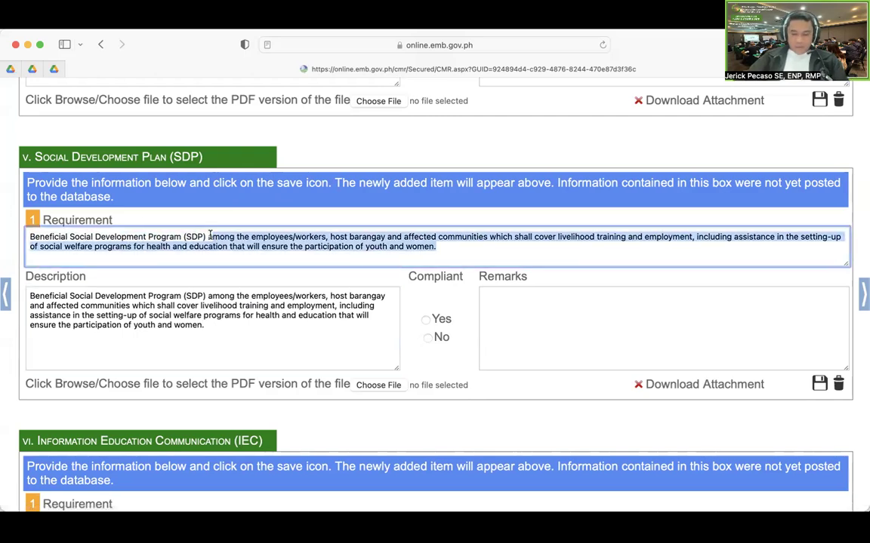
text(a)
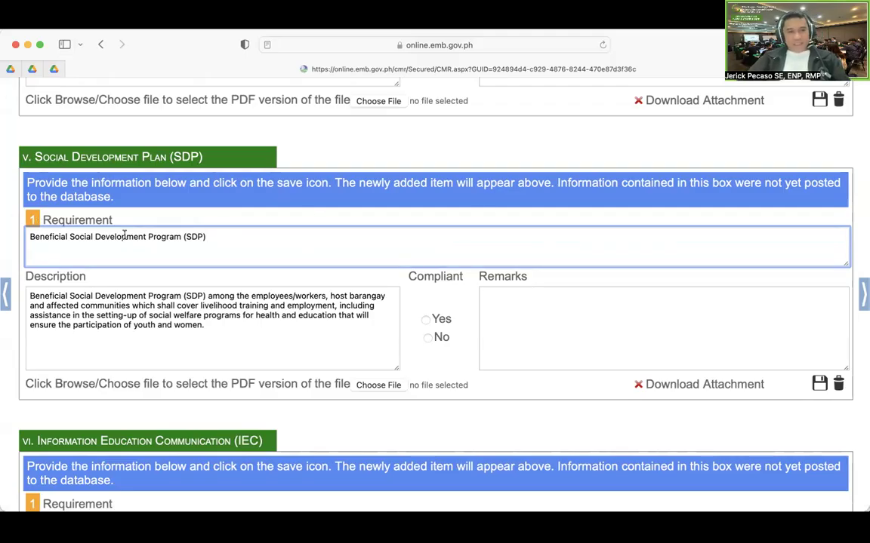
drag(217, 237, 17, 236)
scroll(121, 234, up, 3)
scroll(121, 233, down, 3)
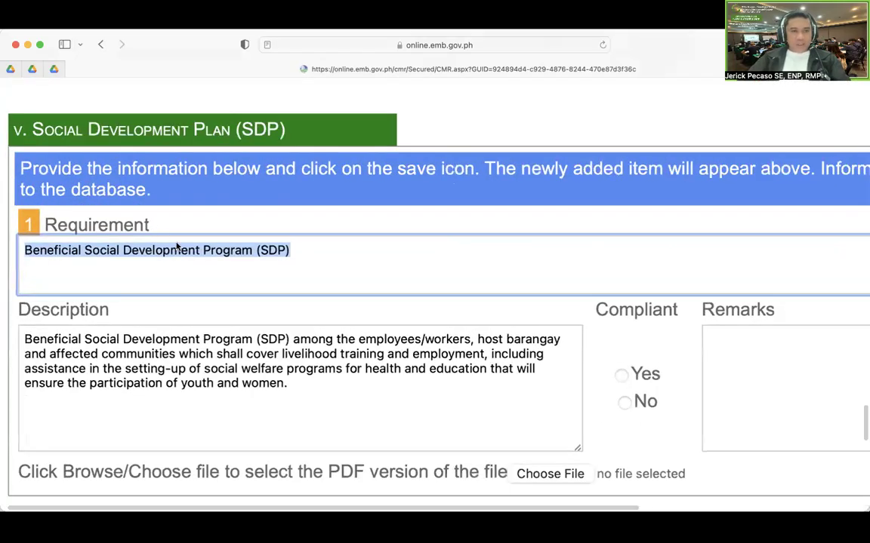
scroll(194, 249, right, 2)
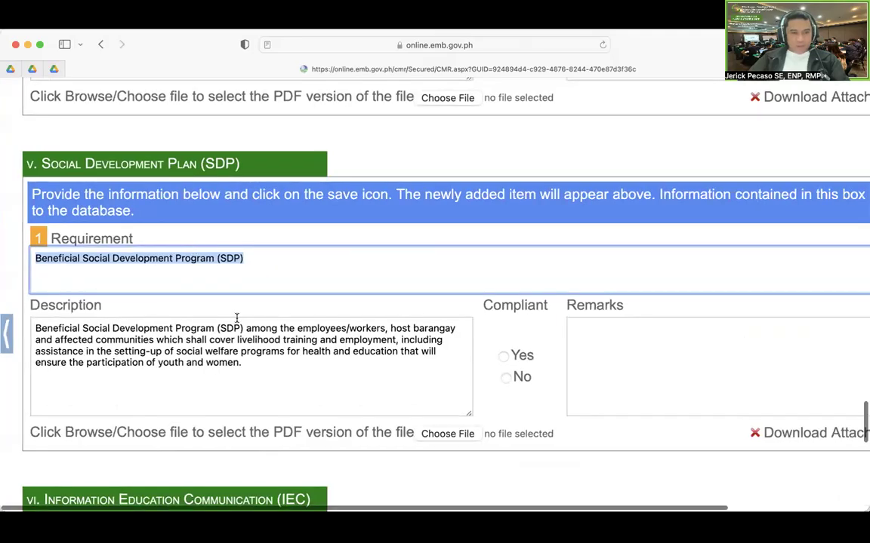
Step: Mark the Social Development Plan entry as compliant with Yes and enter the remark "Complied"
drag(240, 364, 39, 330)
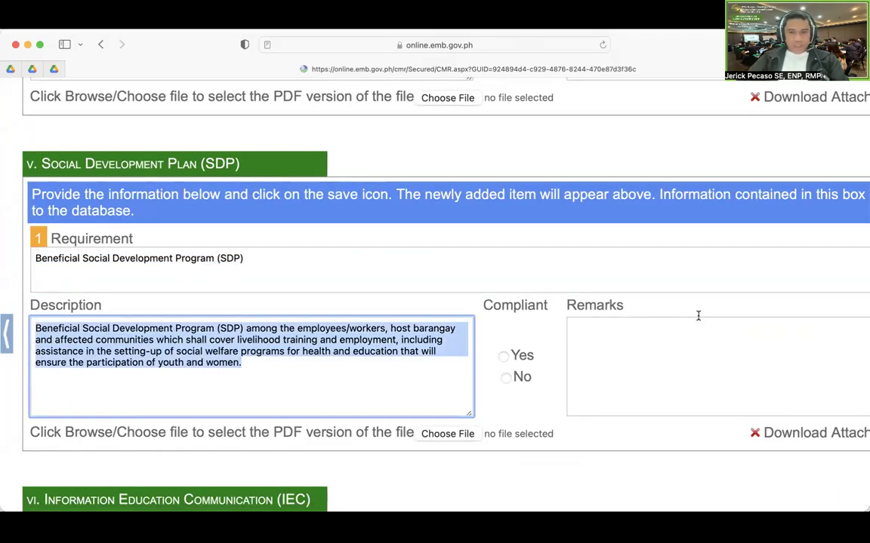
click(505, 356)
click(664, 339)
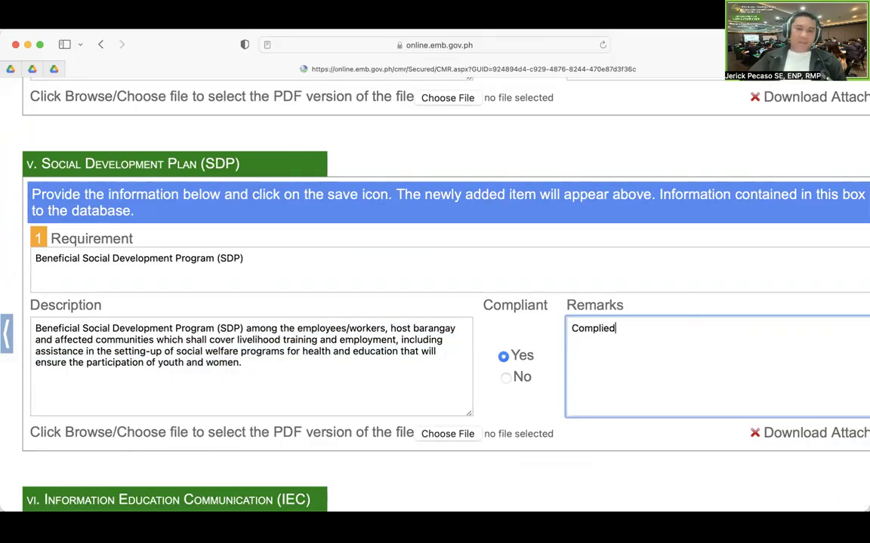
Step: Save the Social Development Plan entry without attaching a file
scroll(611, 333, down, 3)
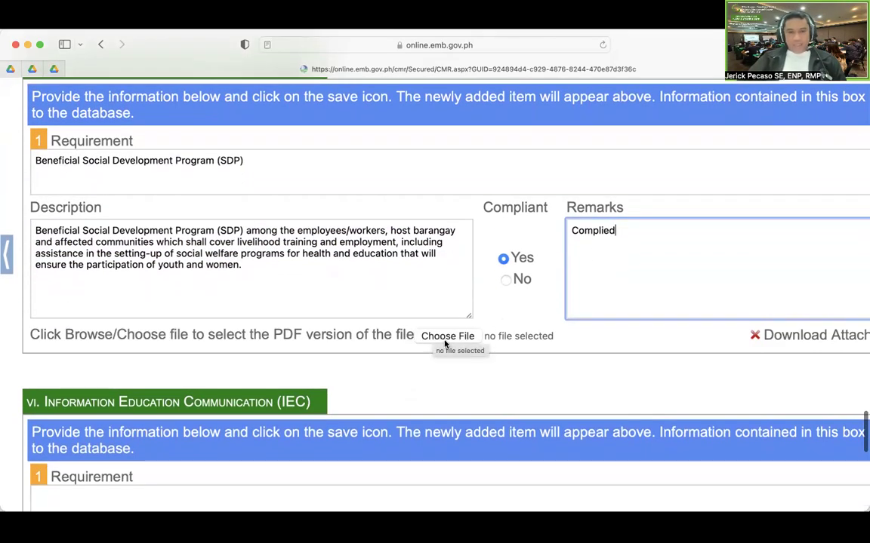
scroll(600, 340, right, 5)
click(800, 335)
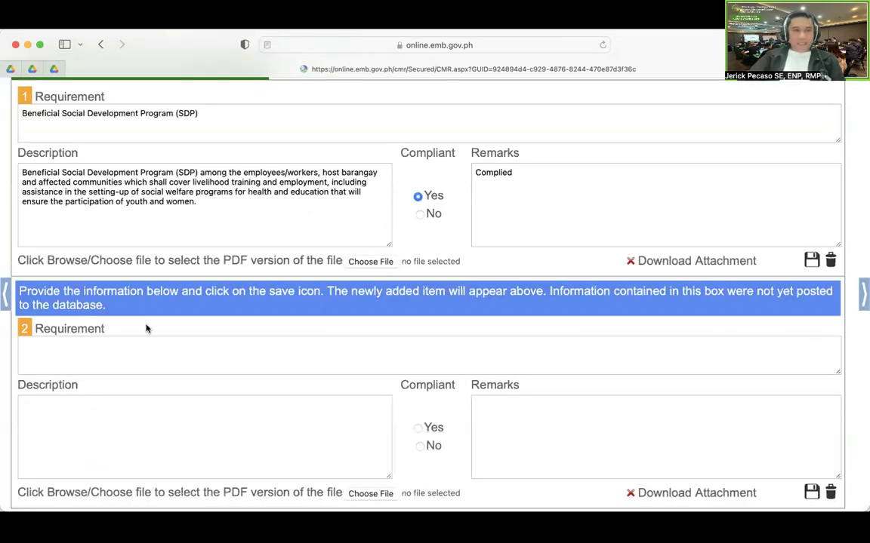
Step: Switch to ECC Sample.pdf in Acrobat and copy condition a) on the Effective Information, Education and Communication (IEC) Plan
scroll(146, 328, down, 5)
scroll(147, 328, down, 4)
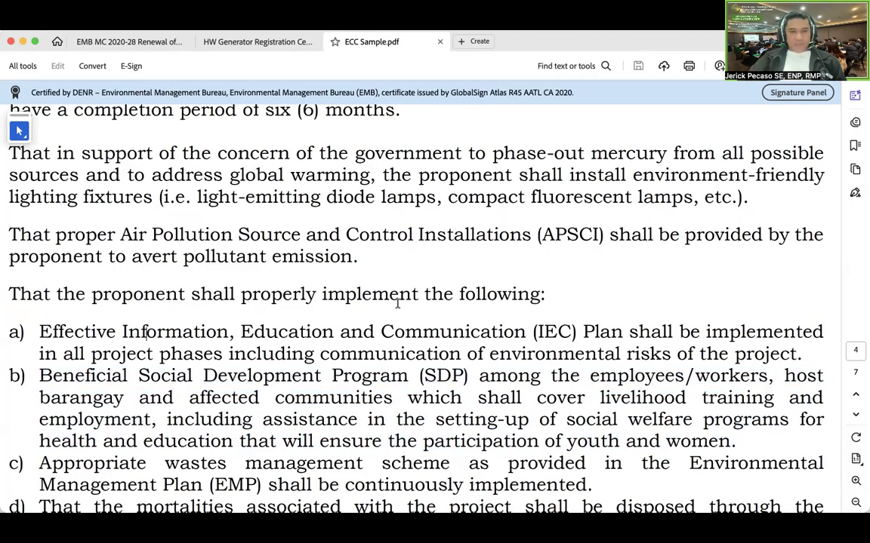
drag(38, 333, 811, 354)
key(super+c)
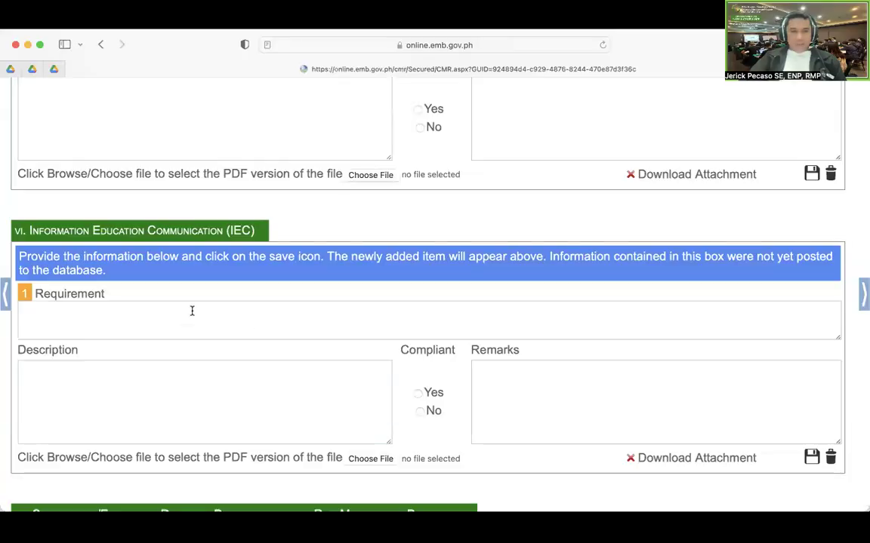
Step: Back in the browser report, paste the clause as the description of the Information Education Communication entry and enter "IEC Plan" as its requirement
click(113, 323)
click(97, 388)
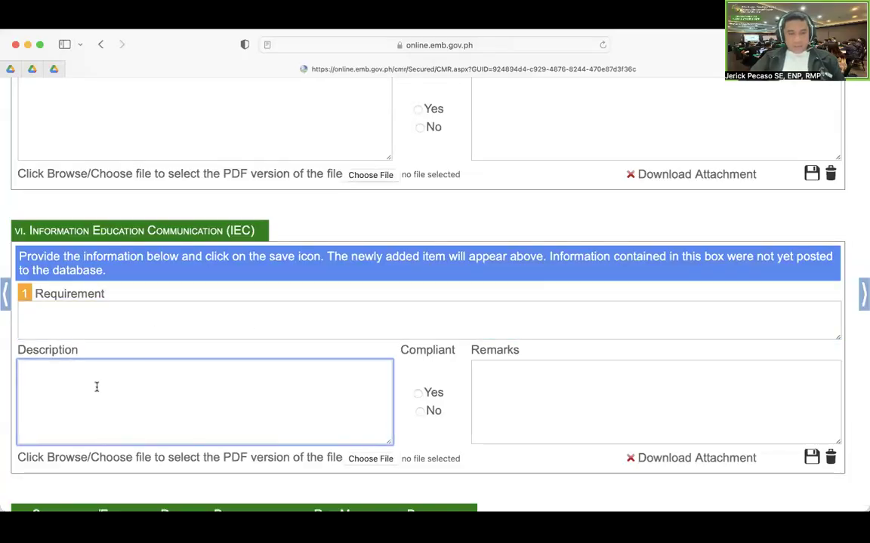
key(super+v)
click(100, 319)
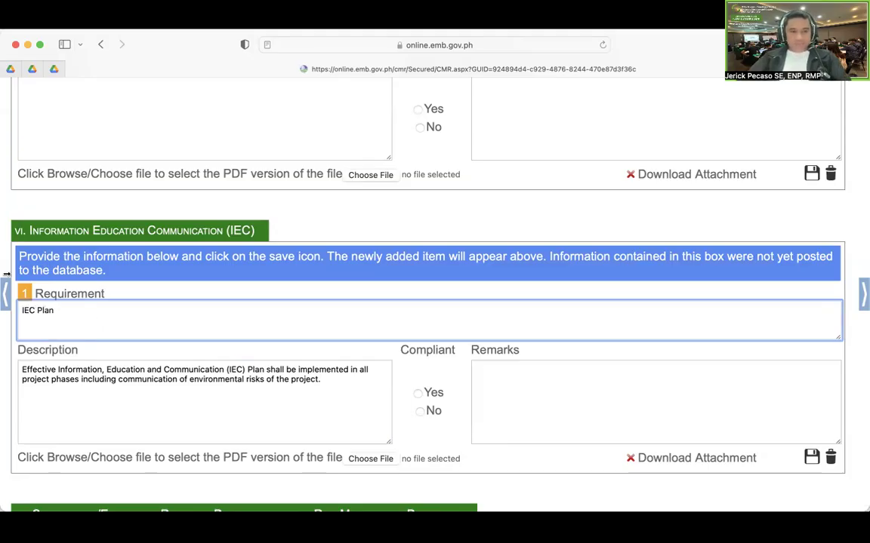
Step: Mark the IEC Plan entry as compliant with Yes and enter the remark "Complied"
scroll(85, 308, down, 1)
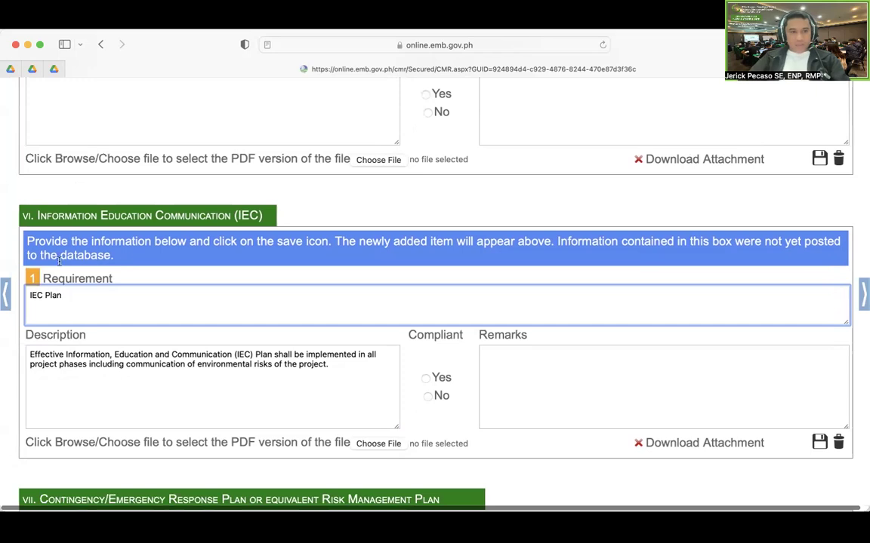
scroll(93, 315, up, 3)
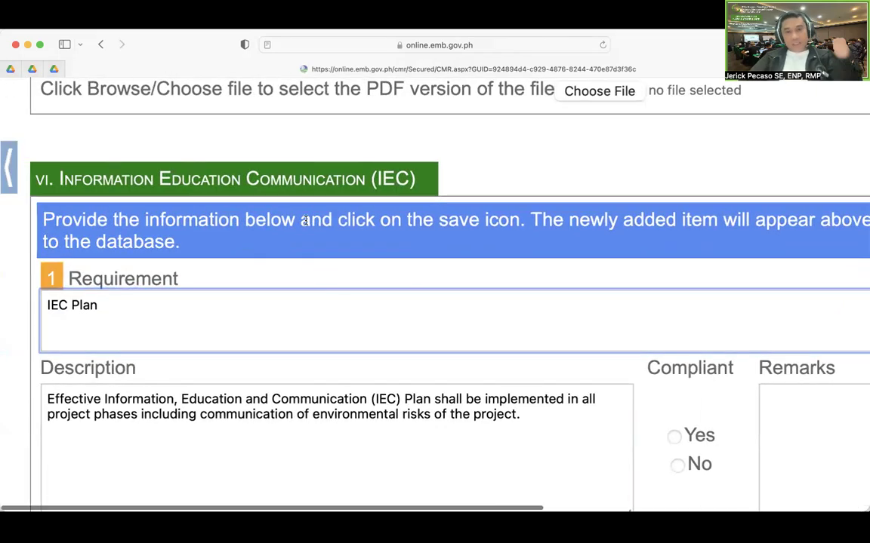
scroll(422, 282, down, 5)
scroll(413, 268, right, 3)
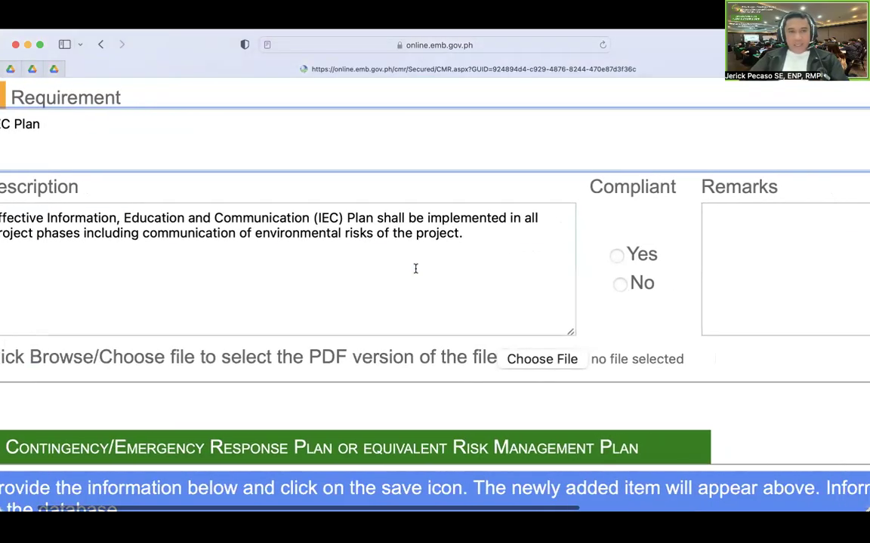
click(569, 257)
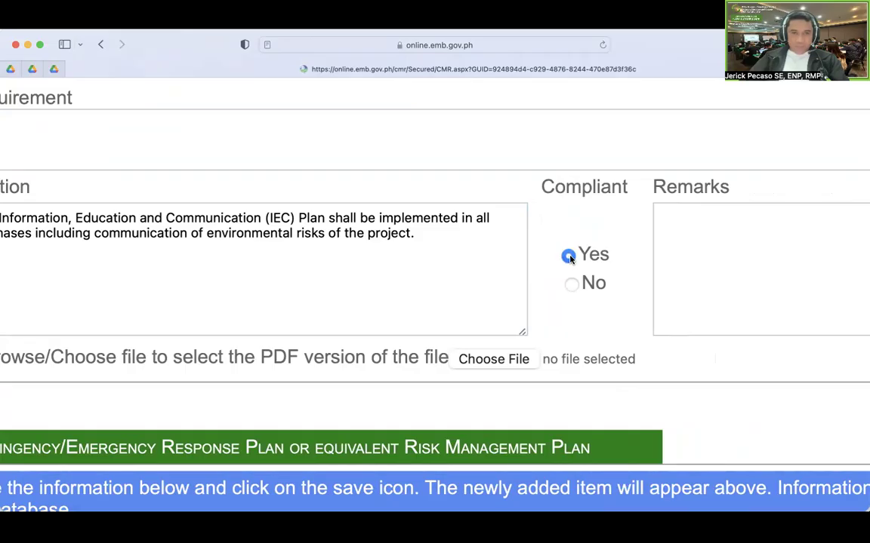
click(728, 244)
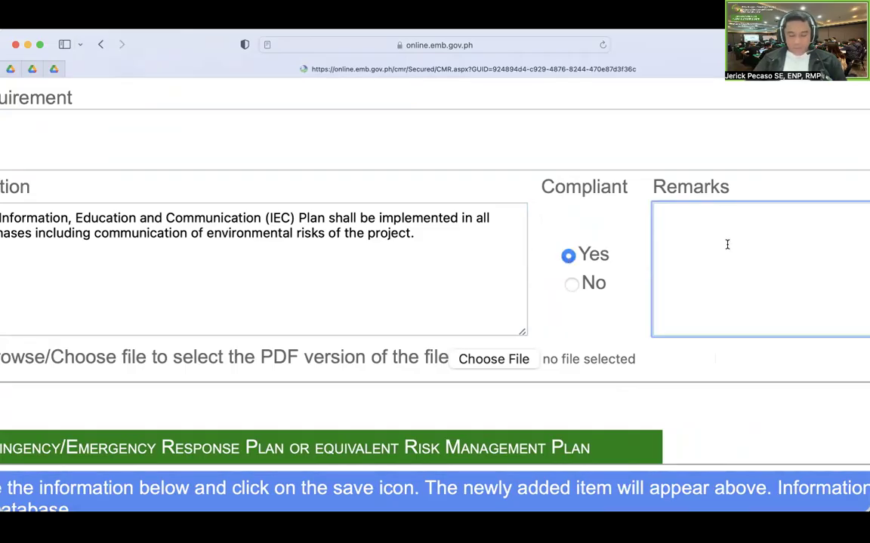
text(Comp;i)
key(BackSpace)
key(BackSpace)
text(lied)
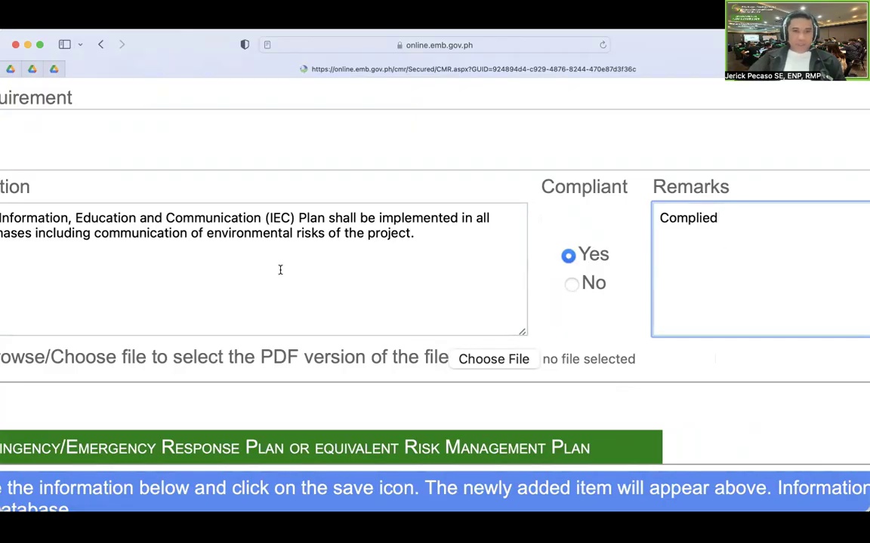
Step: Check the IEC Plan description and save the entry without attaching a file
scroll(280, 269, left, 3)
drag(504, 243, 2, 205)
scroll(2, 205, left, 1)
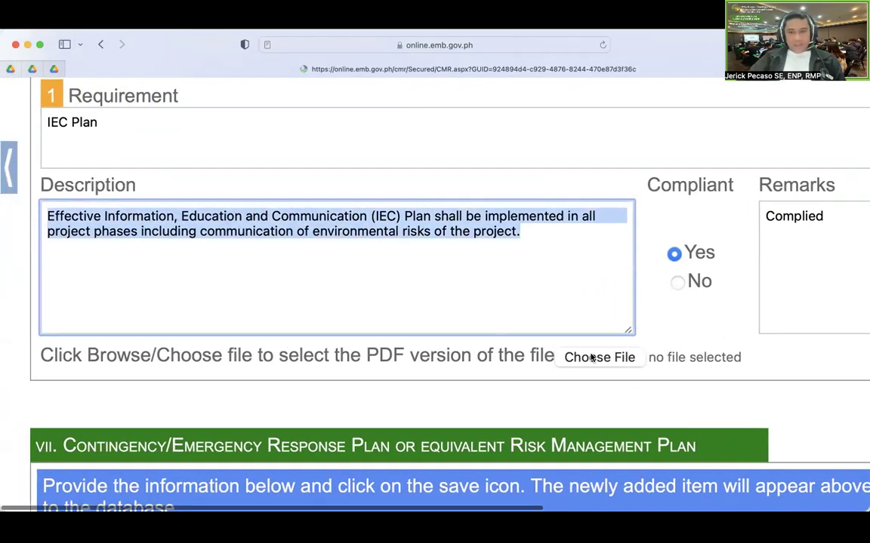
scroll(649, 357, right, 10)
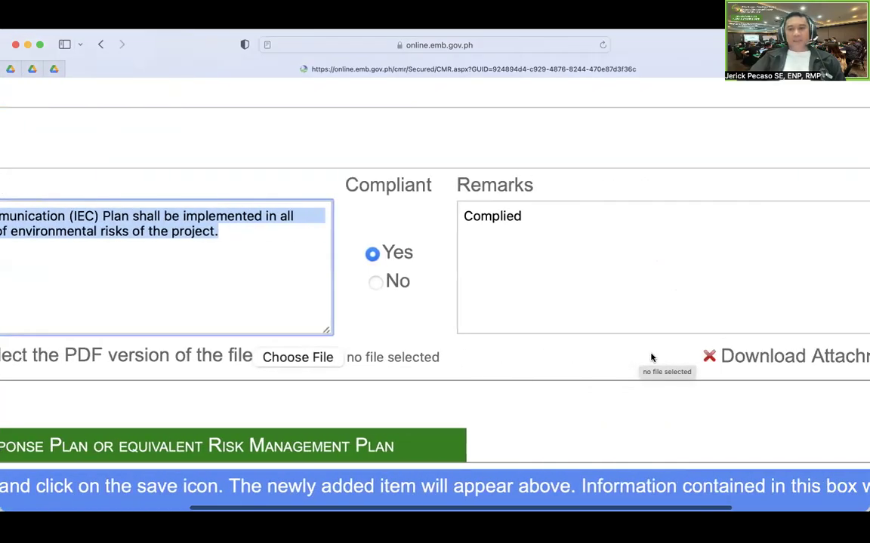
click(770, 365)
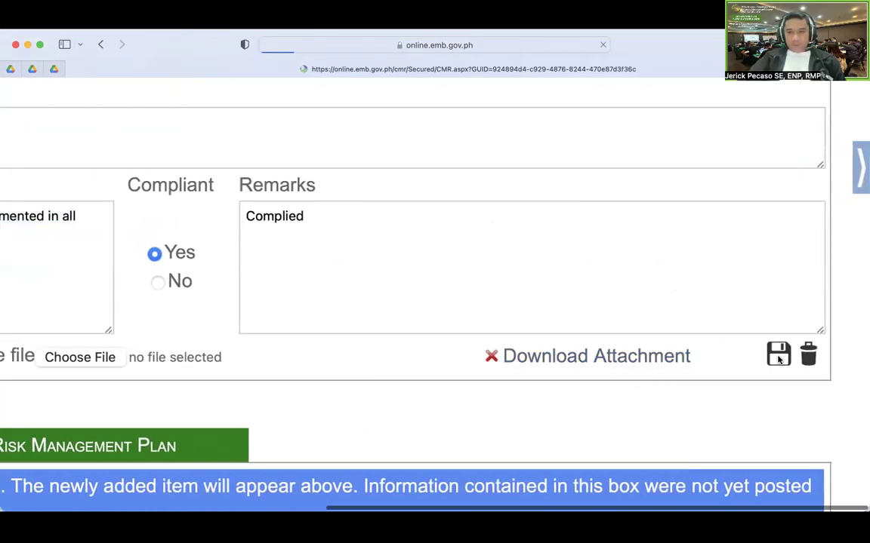
Step: Enter "N/A" as both the requirement and the description of the Contingency/Emergency Response Plan entry
scroll(167, 327, down, 10)
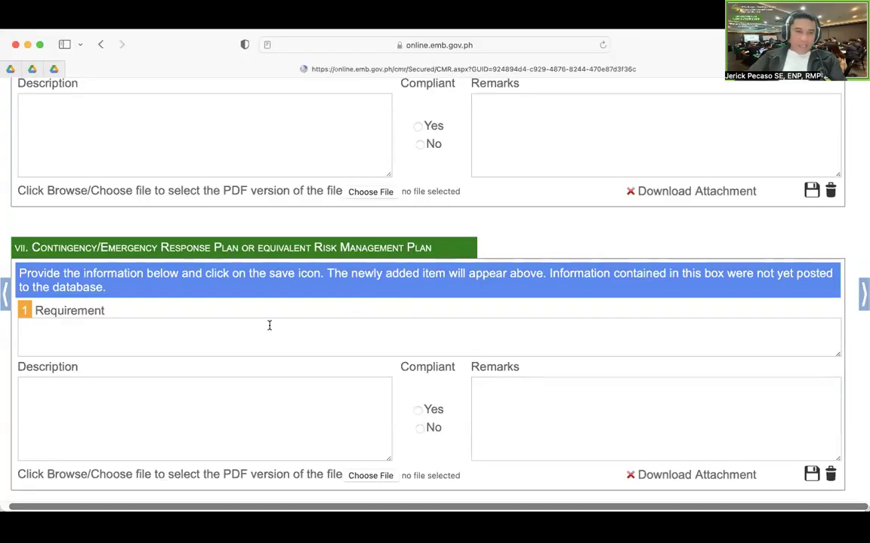
scroll(269, 327, down, 1)
click(157, 295)
text(N/A)
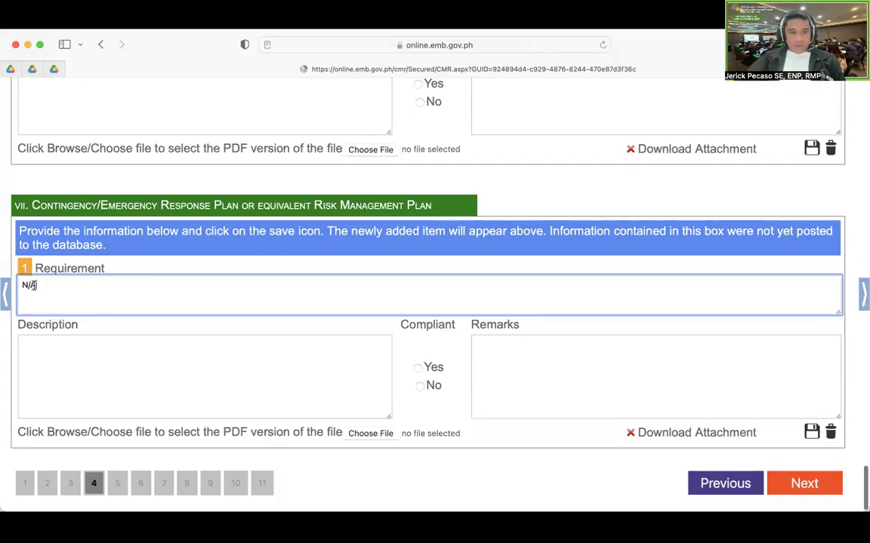
drag(36, 287, 16, 289)
key(ctrl+c)
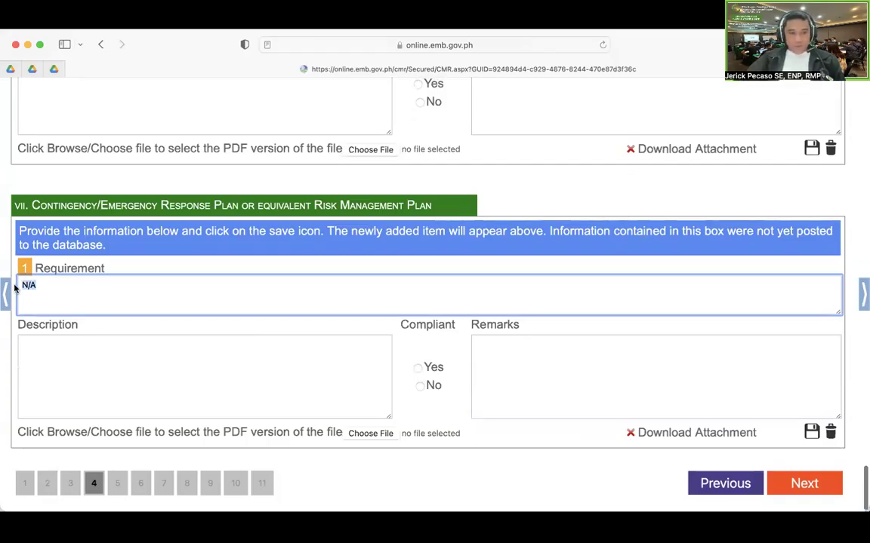
click(139, 360)
scroll(144, 367, up, 1)
key(ctrl+v)
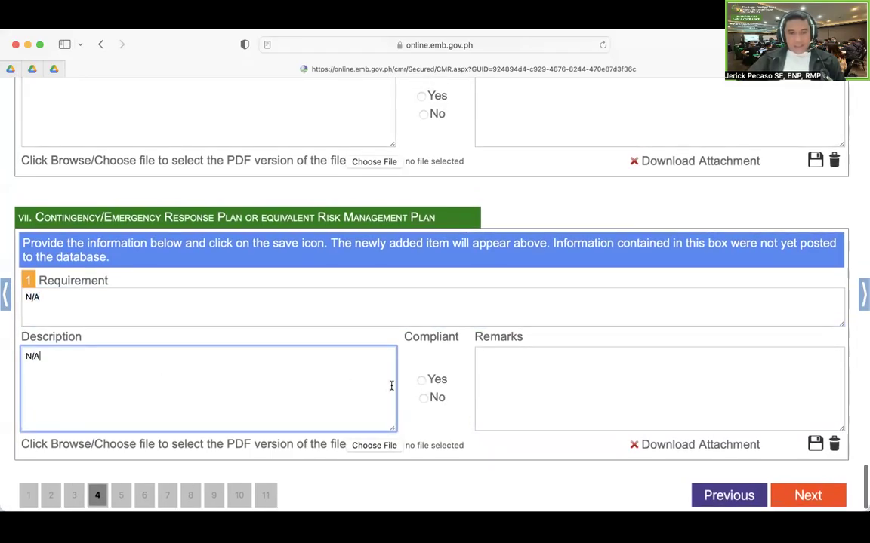
Step: Mark the Contingency/Emergency Response Plan entry as Yes with the remark "N/A" and save it
click(420, 381)
click(551, 382)
key(ctrl+v)
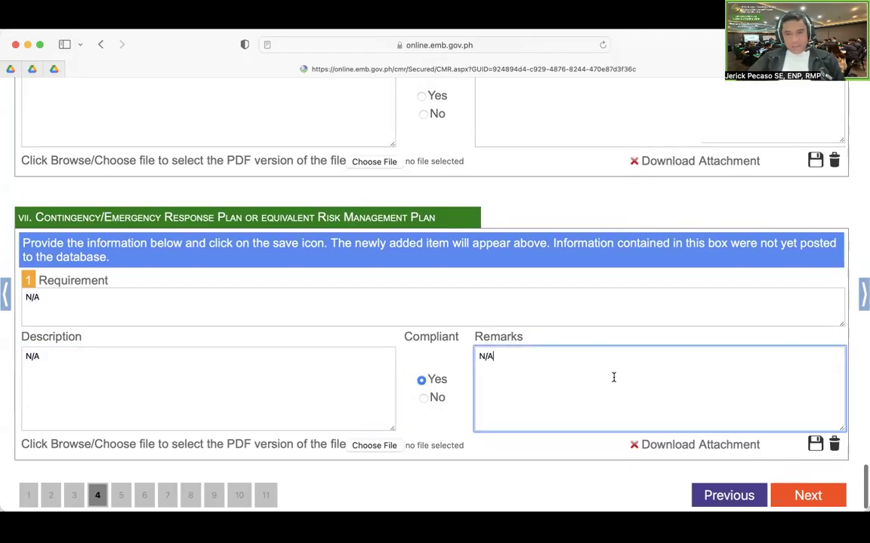
scroll(755, 408, down, 1)
click(815, 430)
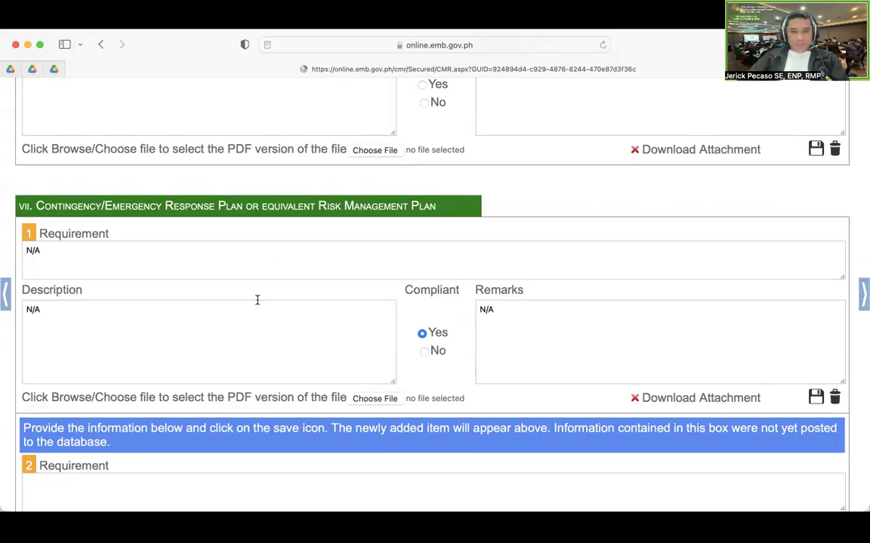
Step: Review the Results and Discussions page from its start, covering the Project Description, ECC Conditions and EMP Commitments sections
scroll(257, 300, down, 5)
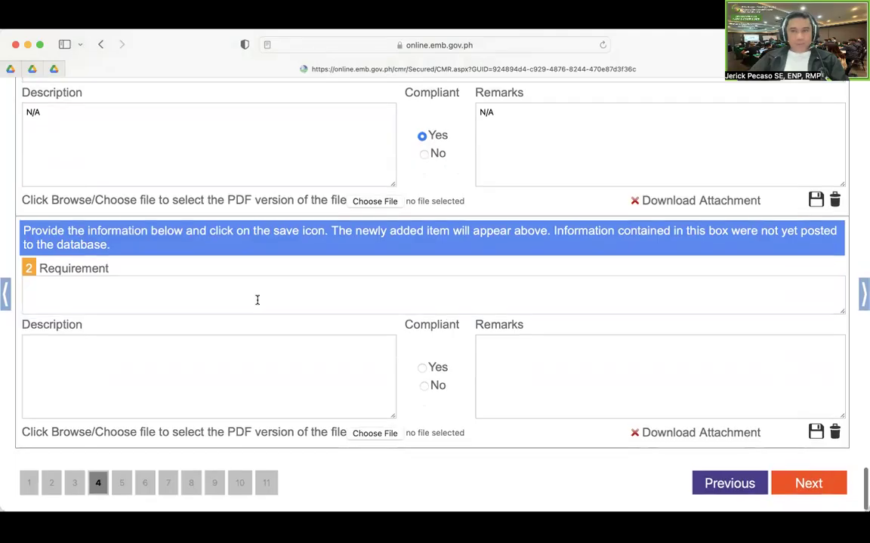
scroll(264, 304, up, 10)
scroll(266, 307, up, 15)
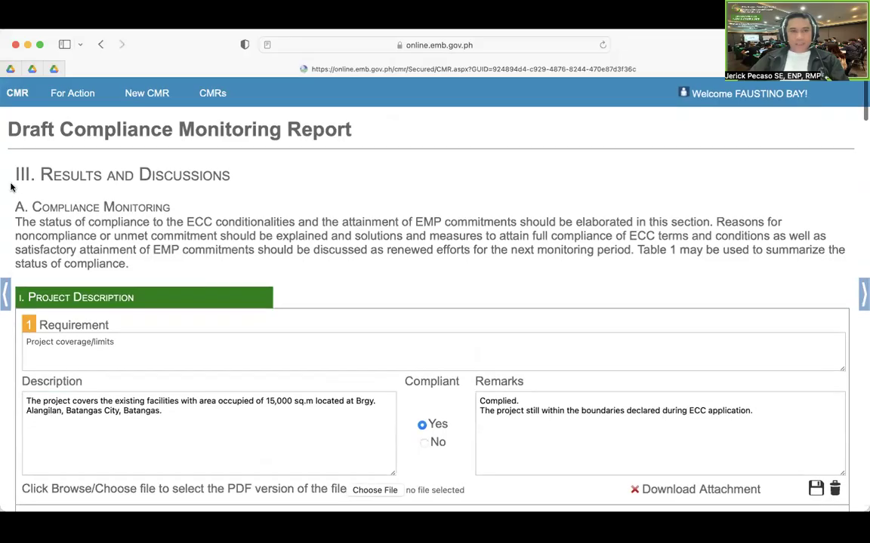
drag(12, 175, 225, 175)
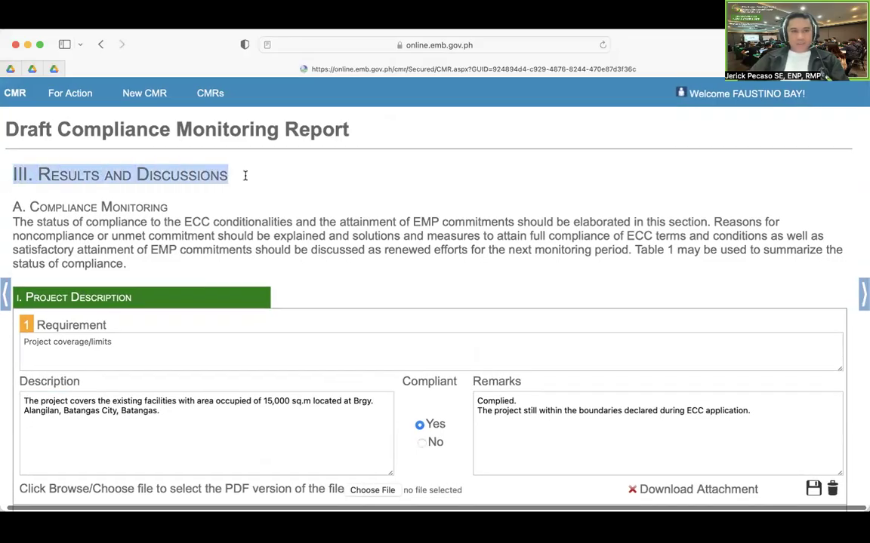
scroll(248, 188, down, 3)
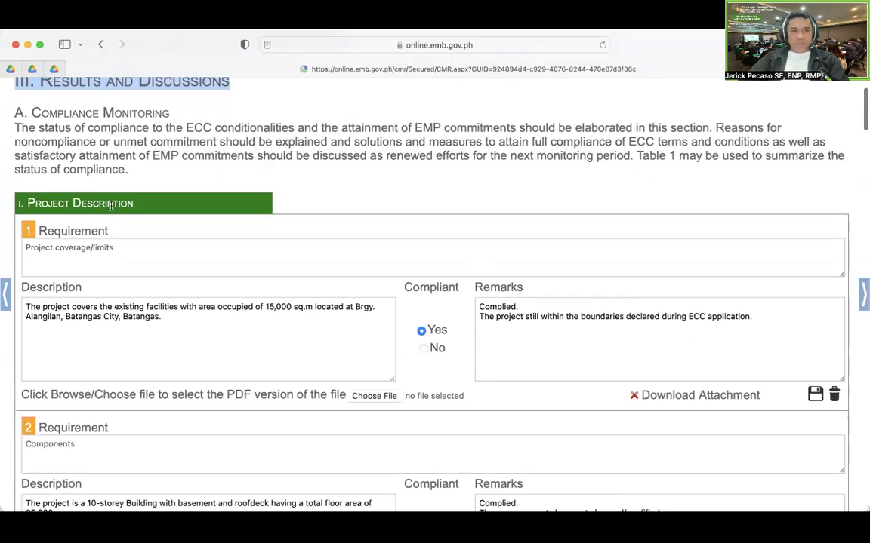
drag(28, 203, 134, 203)
scroll(163, 219, down, 10)
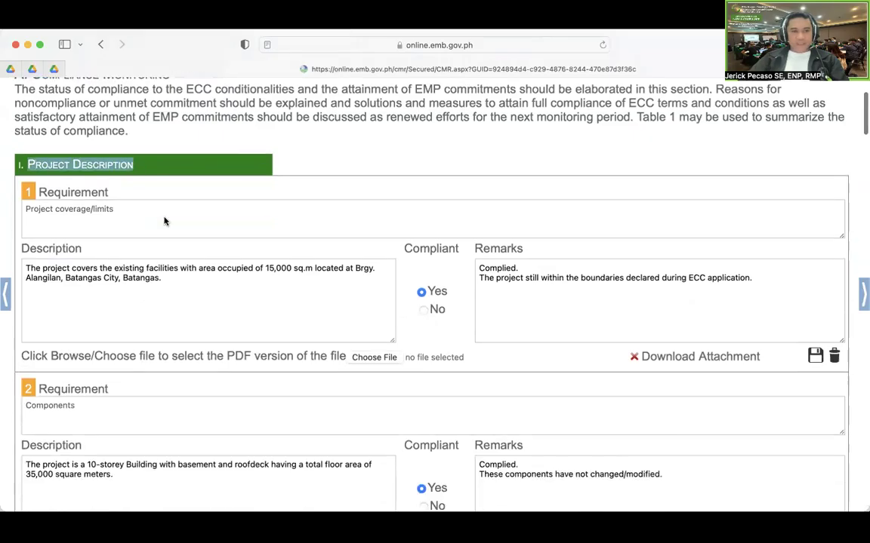
scroll(165, 217, down, 10)
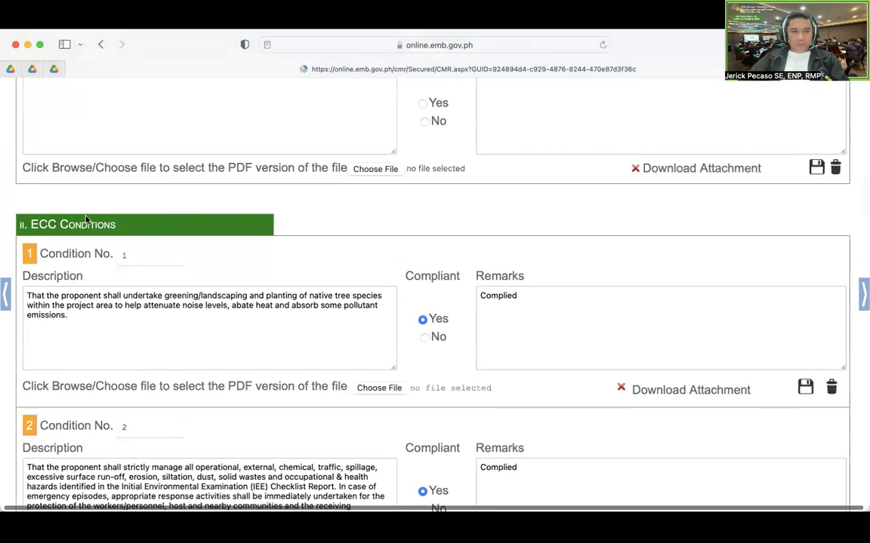
drag(31, 224, 115, 224)
scroll(163, 234, down, 15)
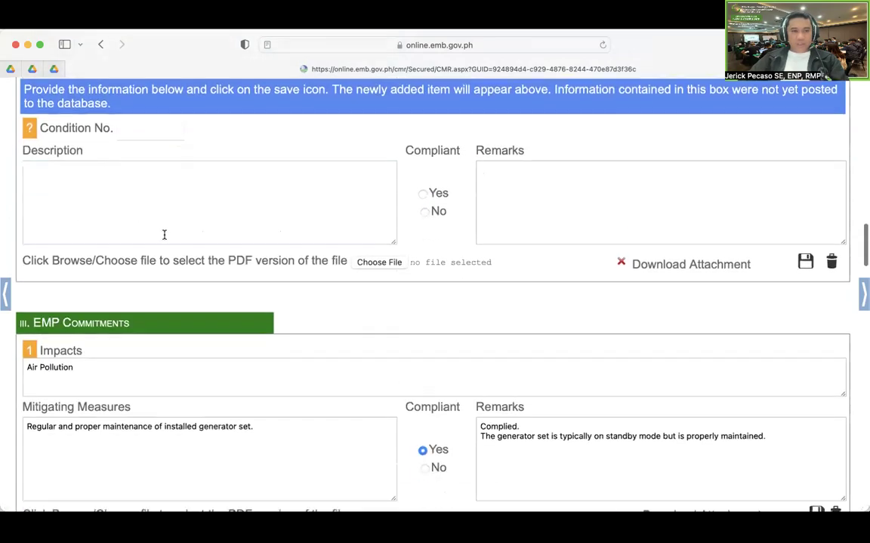
drag(43, 209, 157, 214)
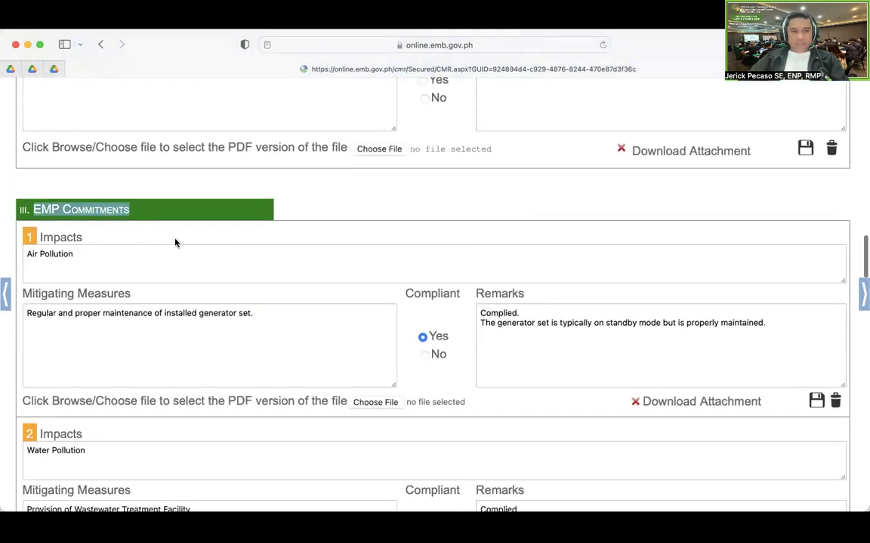
Step: Review the remaining sections after EMP Commitments, including Social Development Plan, IEC and Contingency/Emergency Response Plan, through the end of the page
scroll(176, 240, down, 13)
scroll(177, 240, down, 3)
drag(35, 284, 171, 288)
scroll(171, 287, down, 10)
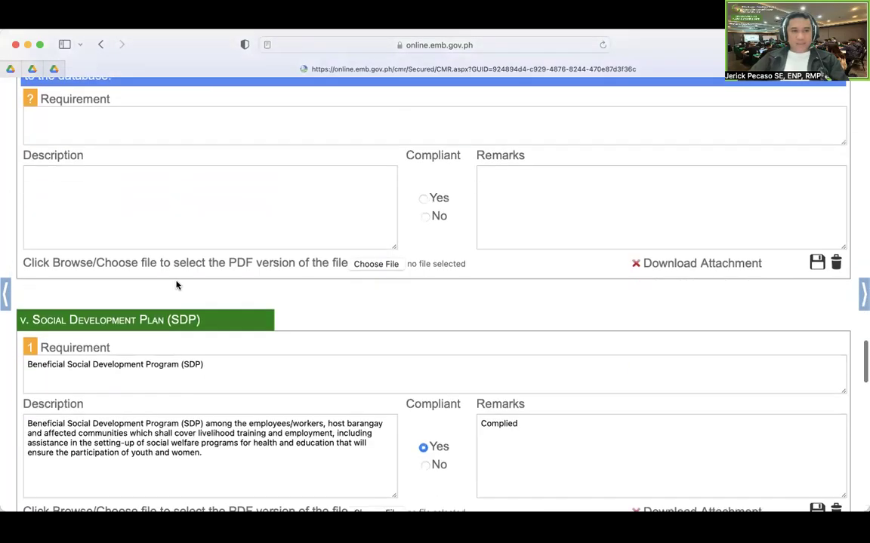
drag(58, 164, 198, 165)
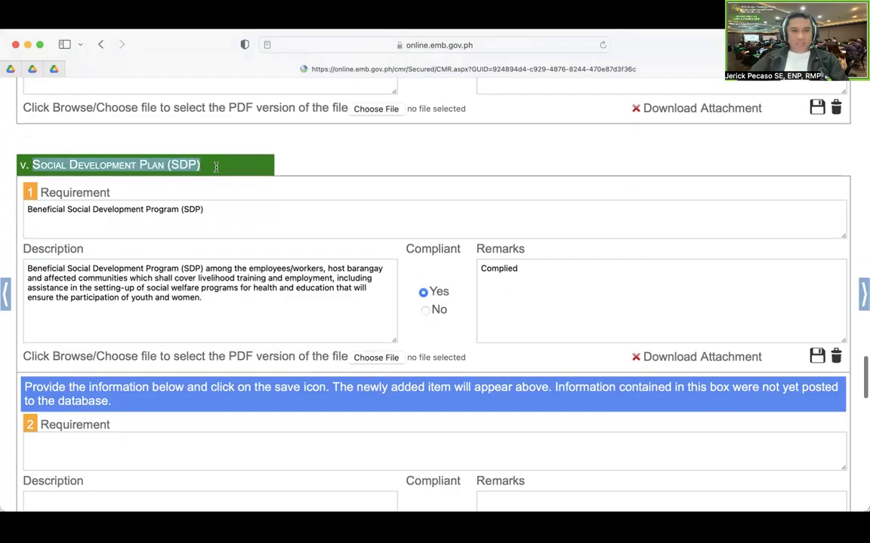
scroll(196, 242, down, 10)
drag(36, 248, 257, 250)
scroll(257, 253, down, 10)
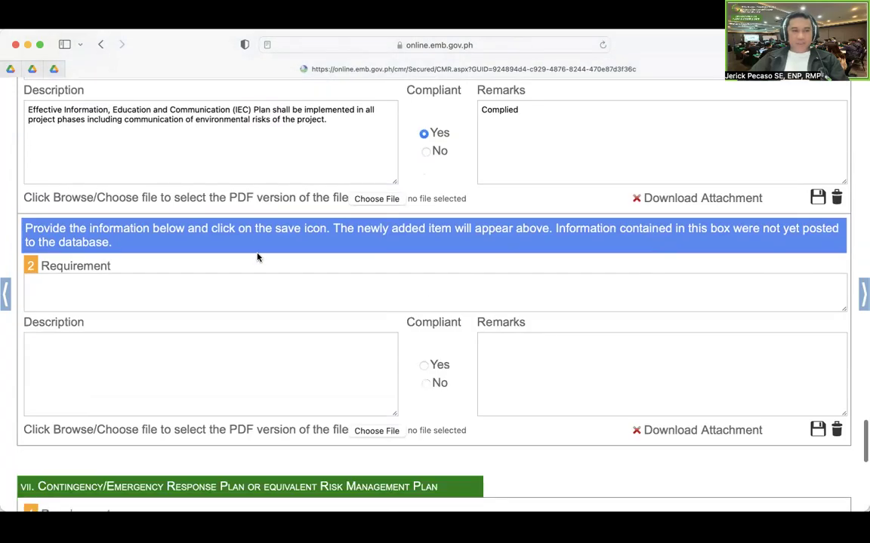
drag(39, 295, 353, 301)
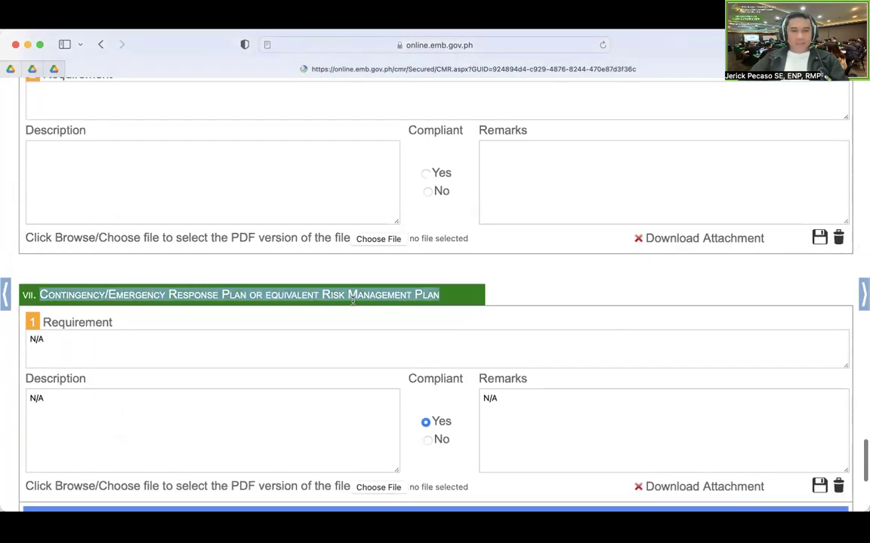
scroll(458, 291, down, 3)
scroll(465, 287, down, 3)
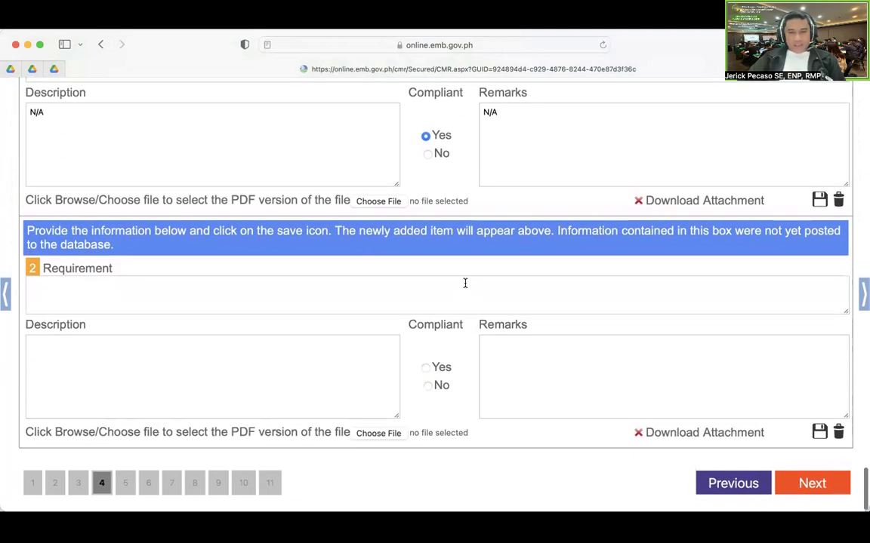
Step: Examine the compliance choice of the Contingency/Emergency Response Plan entry and return to the start of the report page
scroll(465, 286, up, 1)
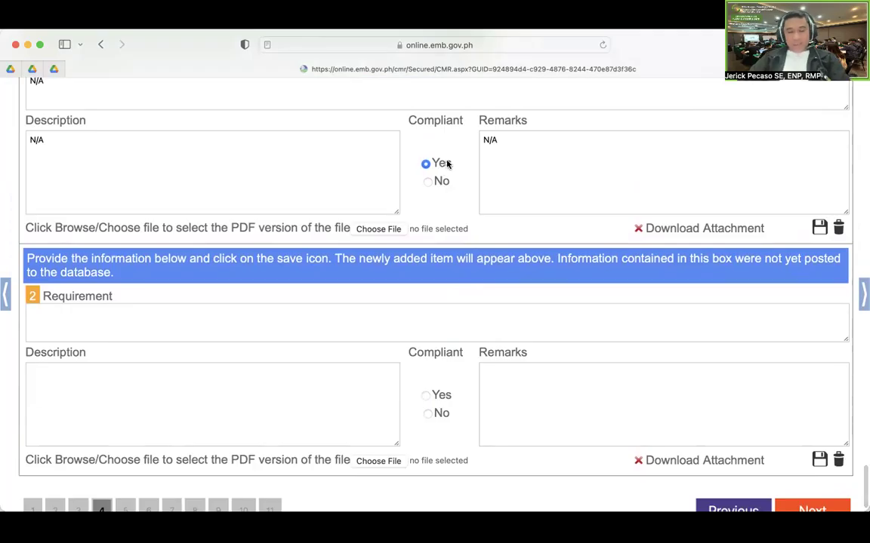
scroll(447, 163, up, 5)
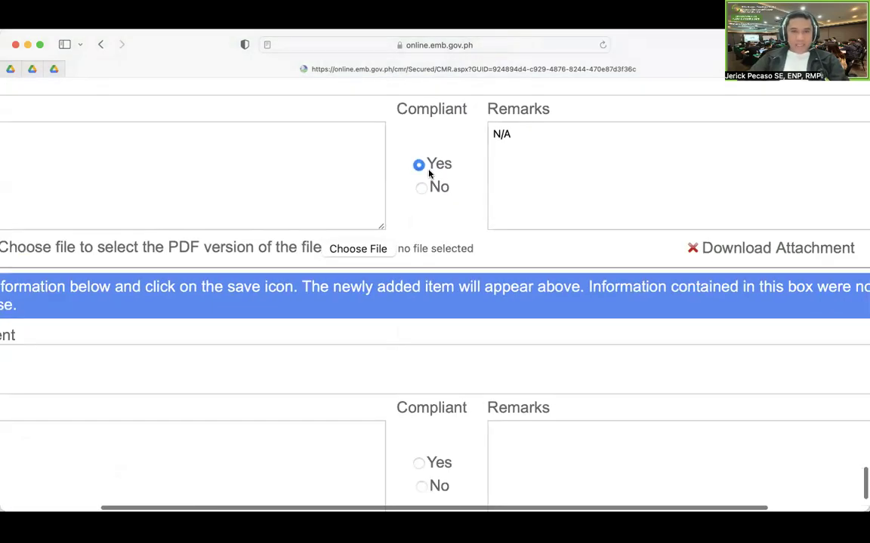
scroll(553, 210, down, 5)
scroll(553, 210, down, 1)
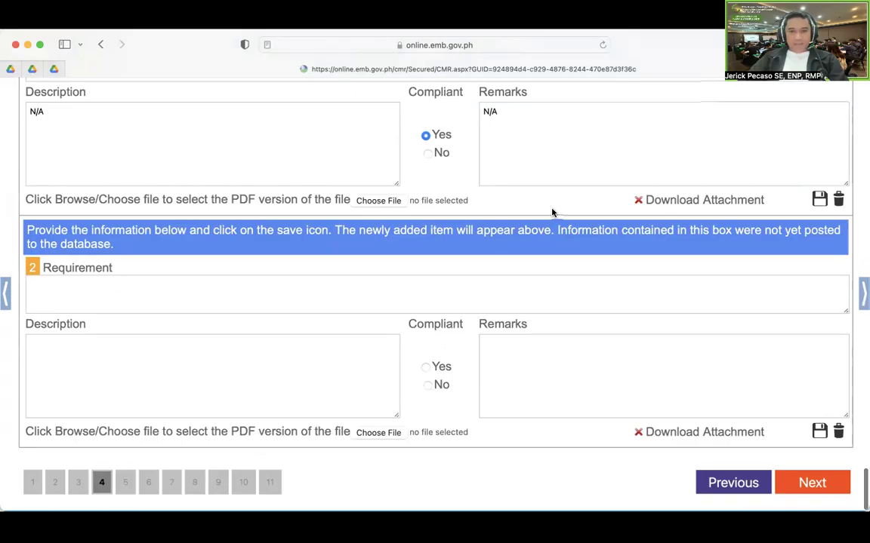
scroll(379, 430, right, 1)
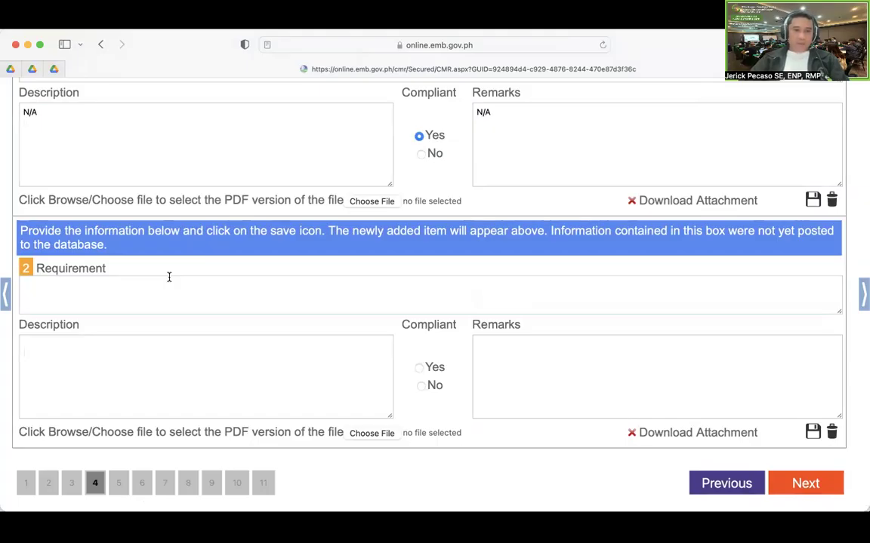
scroll(169, 277, up, 20)
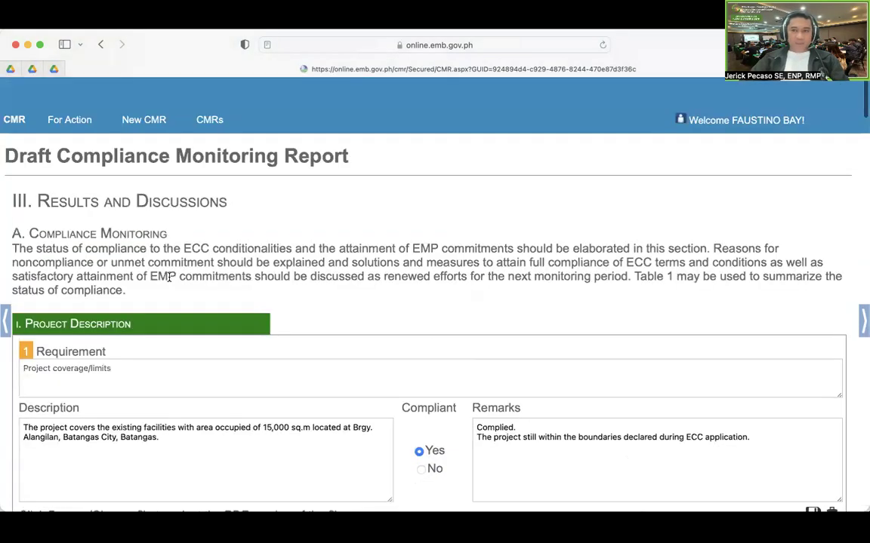